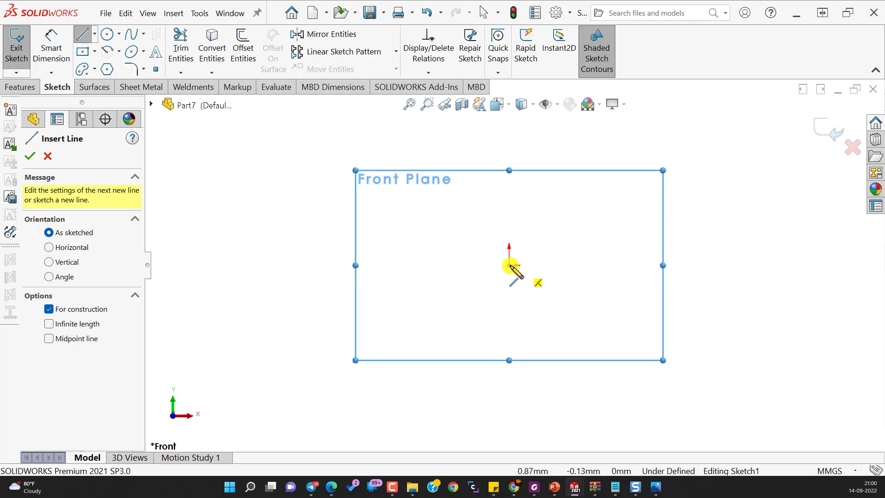
Step: Sketch a vertical construction centerline upward from the origin and extend its upper end to about 117 mm
left_click(509, 266)
left_click(509, 138)
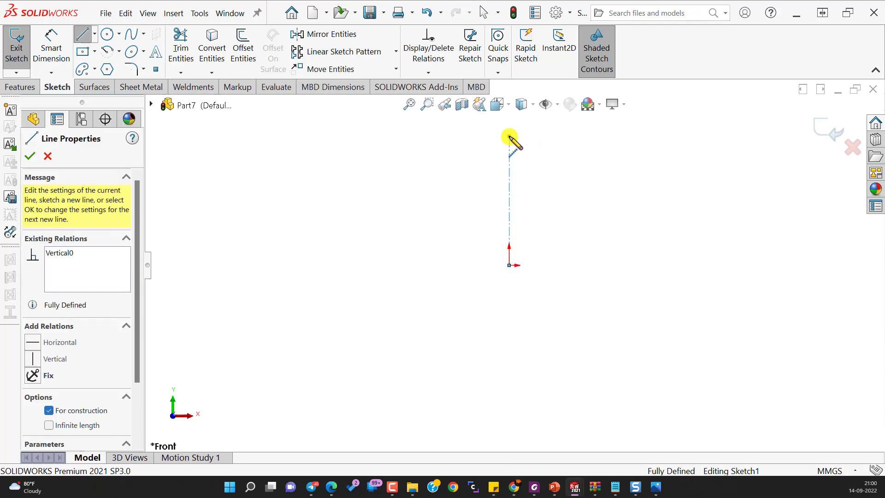
key("Escape")
scroll(571, 190, "up", 4)
scroll(571, 190, "down", 2)
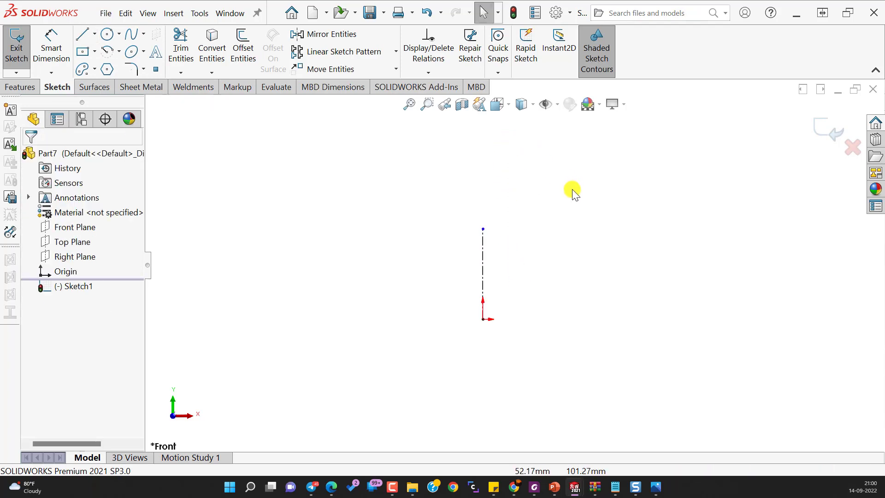
left_click_drag(482, 229, 482, 178)
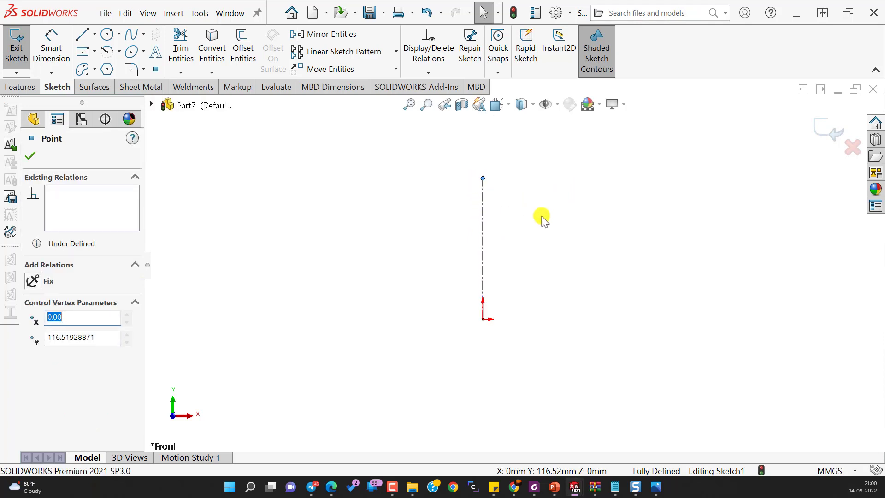
left_click(428, 174)
Step: Sketch the upper profile from the centerline's top: about 16 mm outward, 39 mm down, a 9 mm inward 45° slant, and 48 mm down
left_click(84, 34)
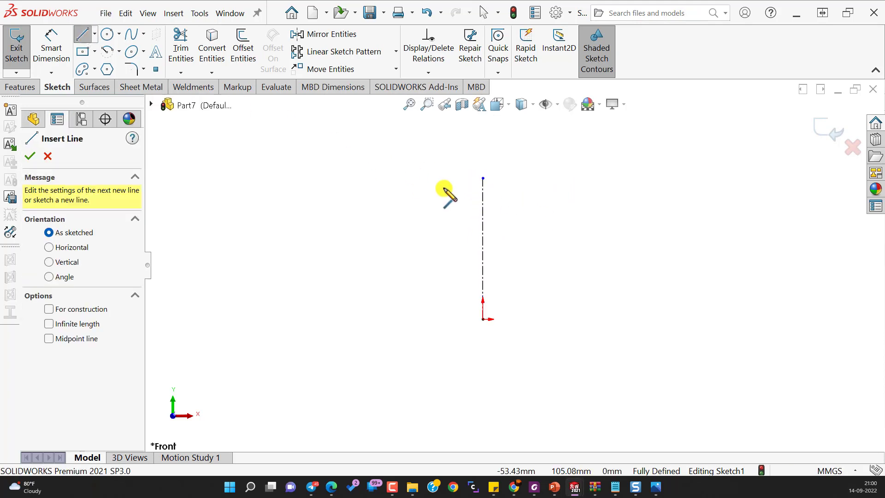
left_click(501, 178)
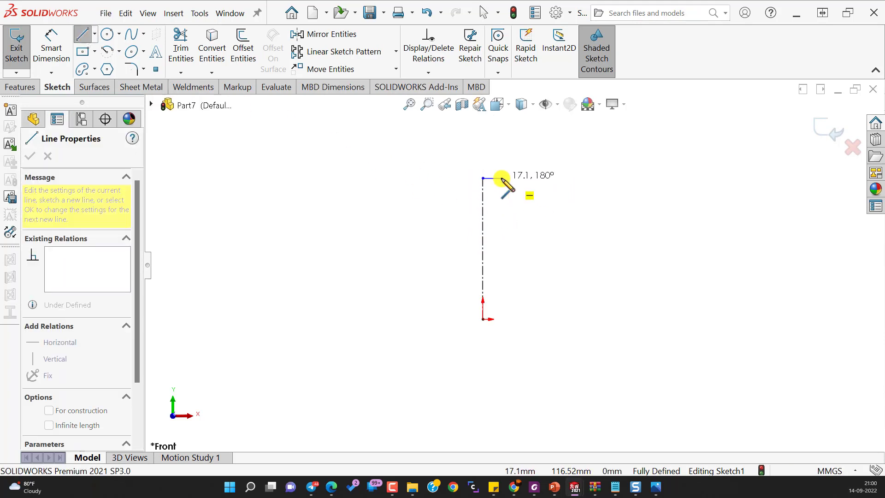
left_click(501, 178)
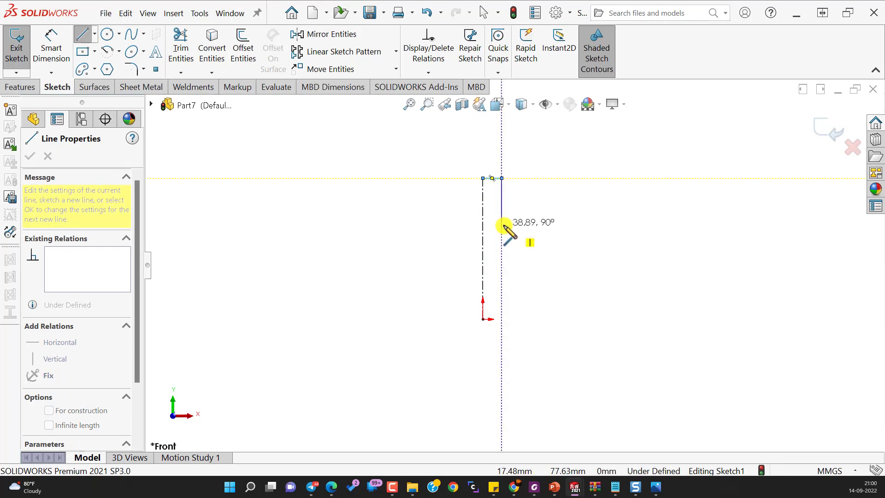
left_click(502, 225)
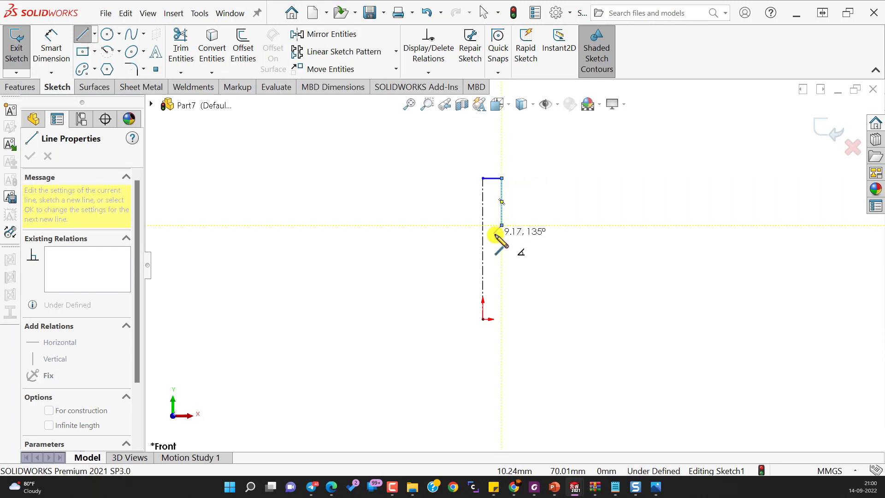
left_click(494, 232)
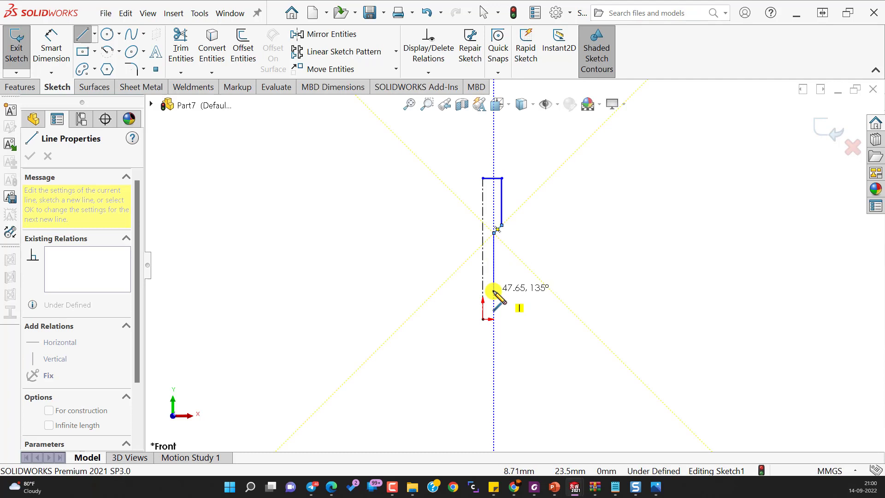
left_click(494, 293)
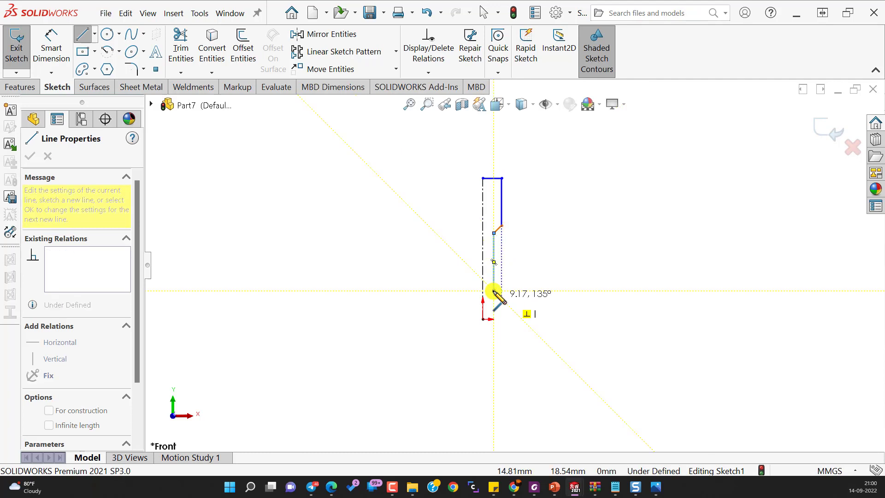
Step: Continue the profile with an outward slant of about 7 mm, a short vertical, an inward step and a short downward line
scroll(495, 292, "down", 3)
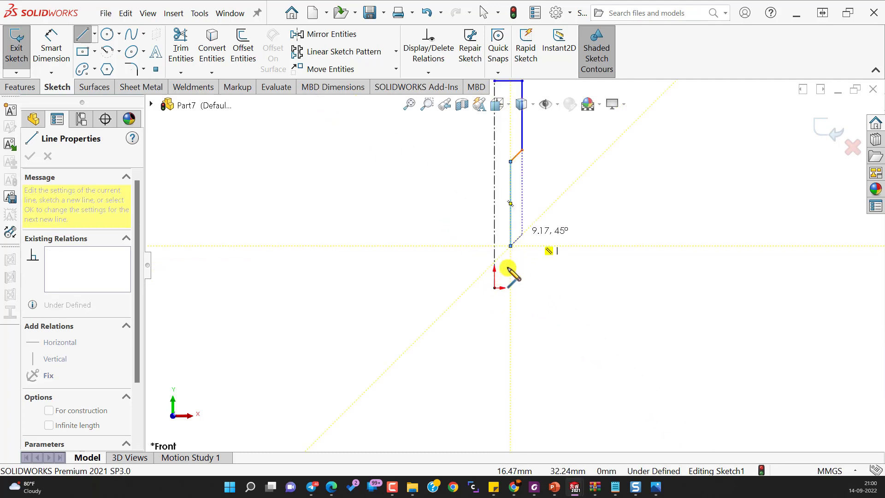
left_click(510, 246)
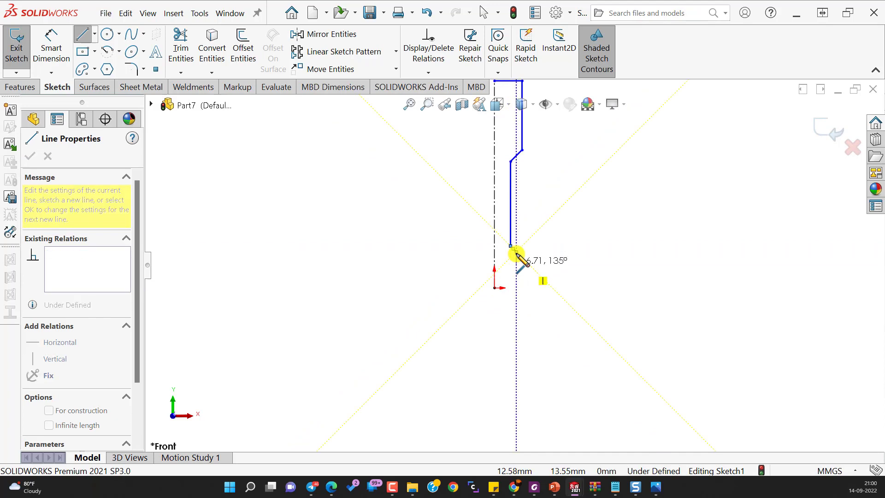
left_click(516, 252)
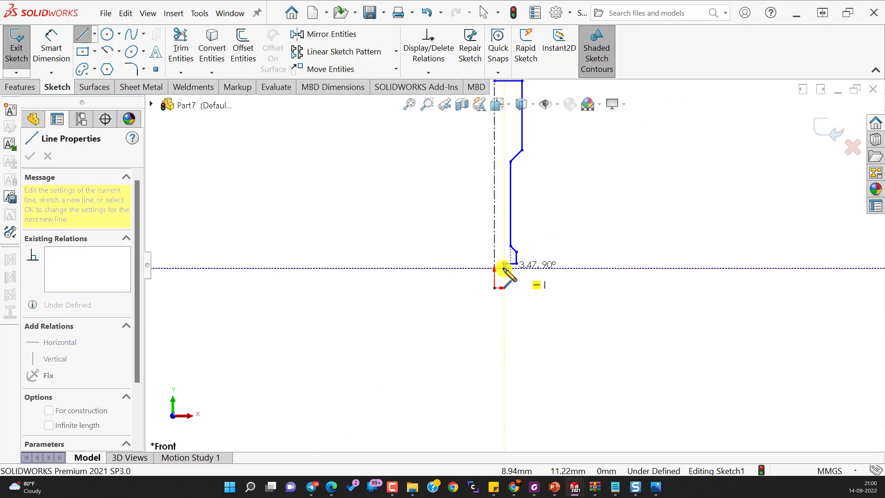
scroll(503, 268, "up", 3)
scroll(503, 269, "down", 8)
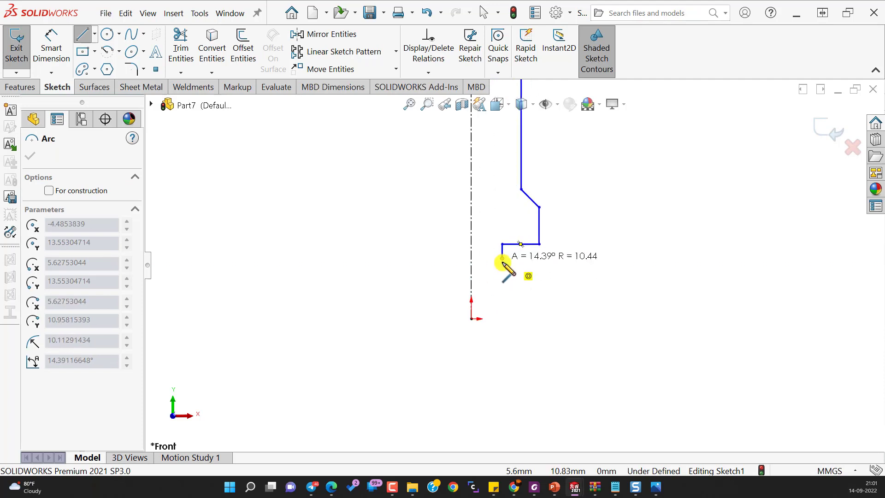
key("Escape")
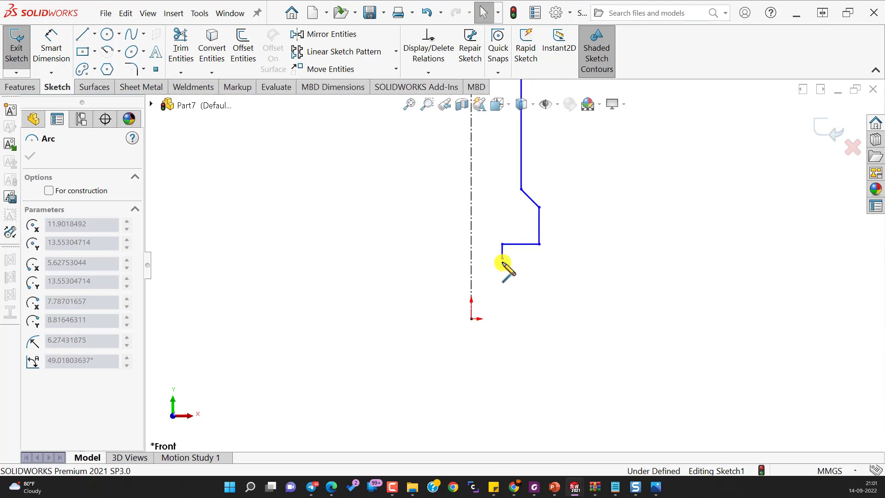
Step: Finish the profile with an outward line of about 2.6 mm, a vertical down to the origin's level and a base line to the origin
left_click(83, 35)
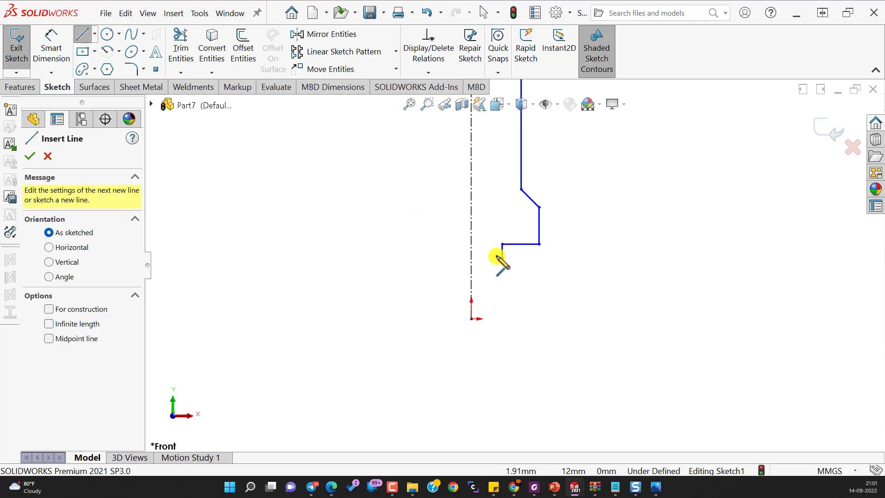
left_click(501, 258)
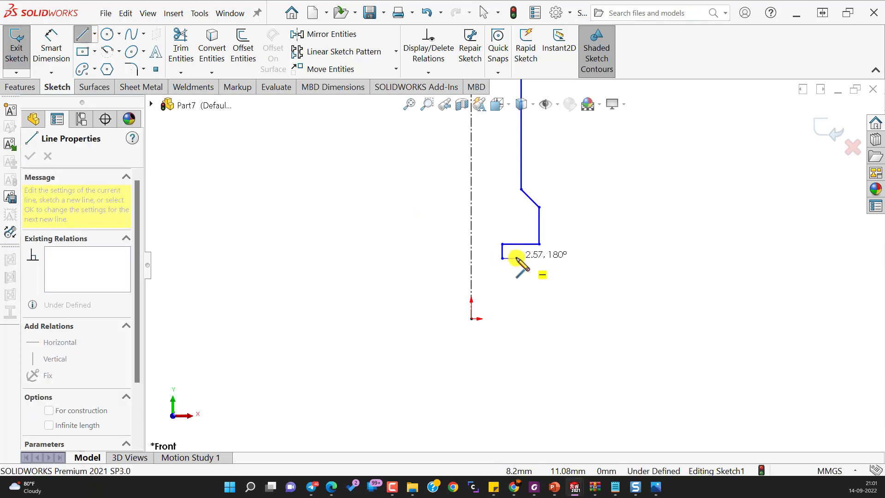
left_click(516, 258)
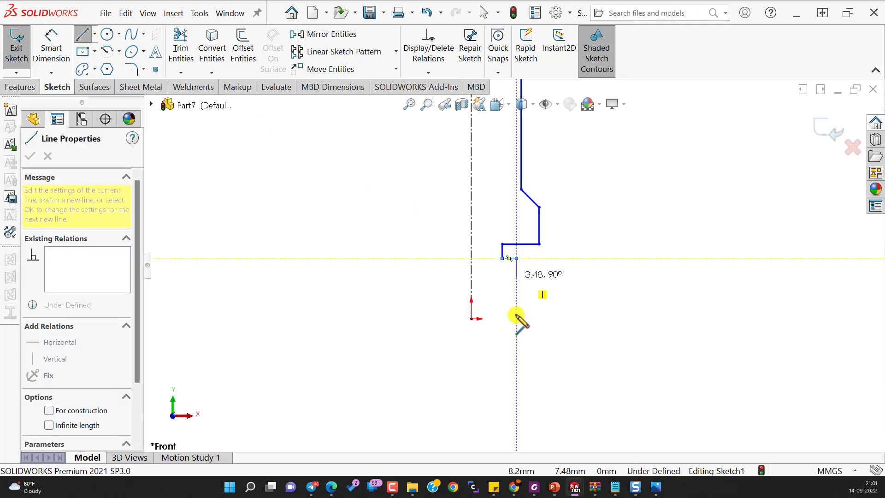
left_click(470, 318)
key("Escape")
Step: Dimension the profile's overall height between its top and base lines as 171 mm
scroll(500, 289, "up", 10)
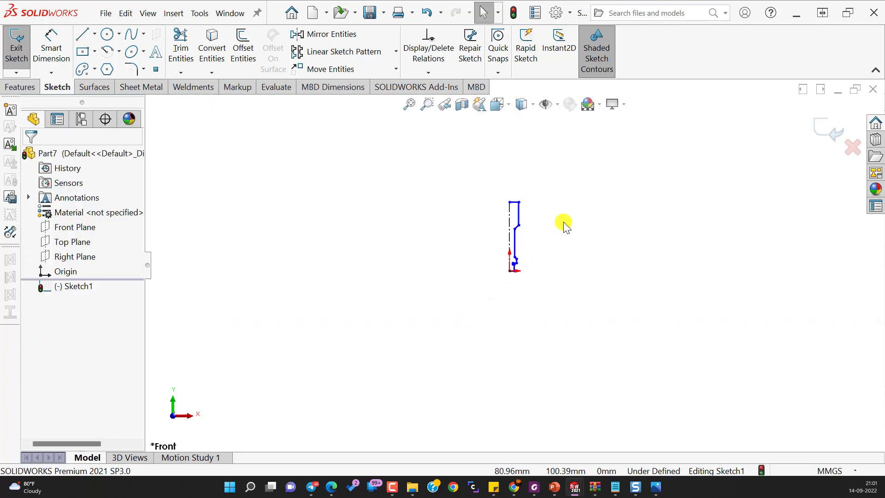
scroll(563, 222, "down", 3)
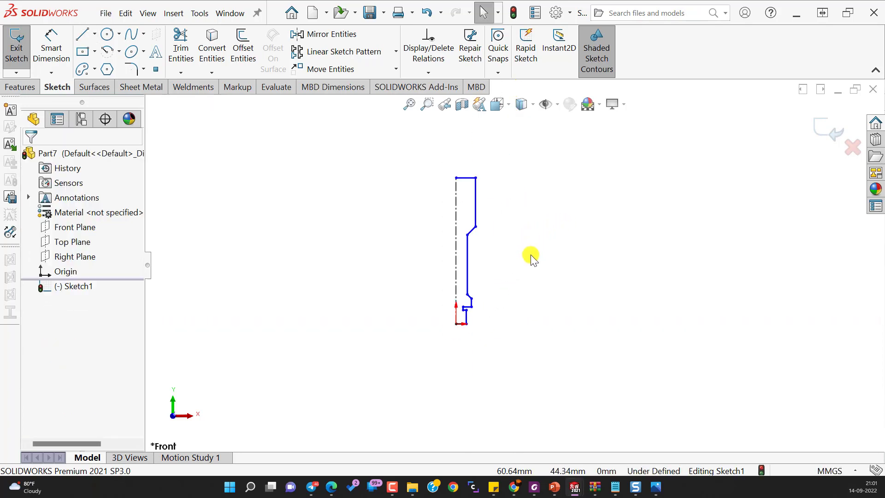
scroll(531, 267, "down", 2)
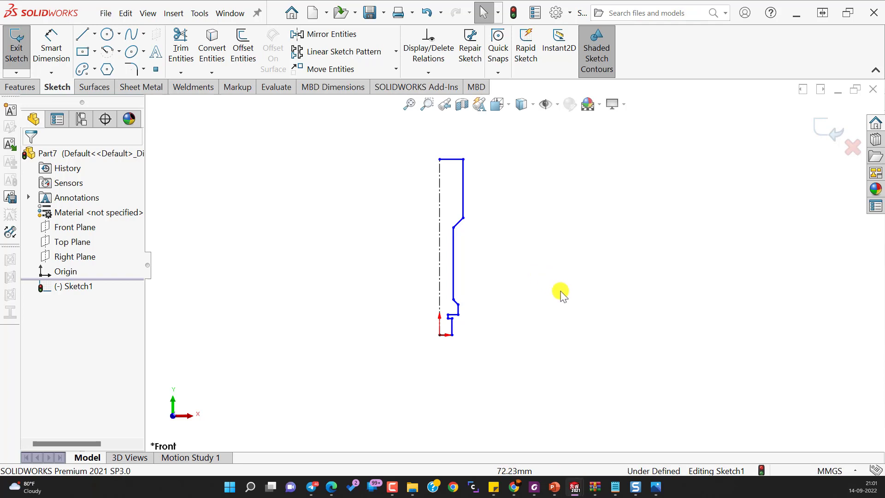
right_click_drag(560, 292, 559, 205)
left_click(454, 160)
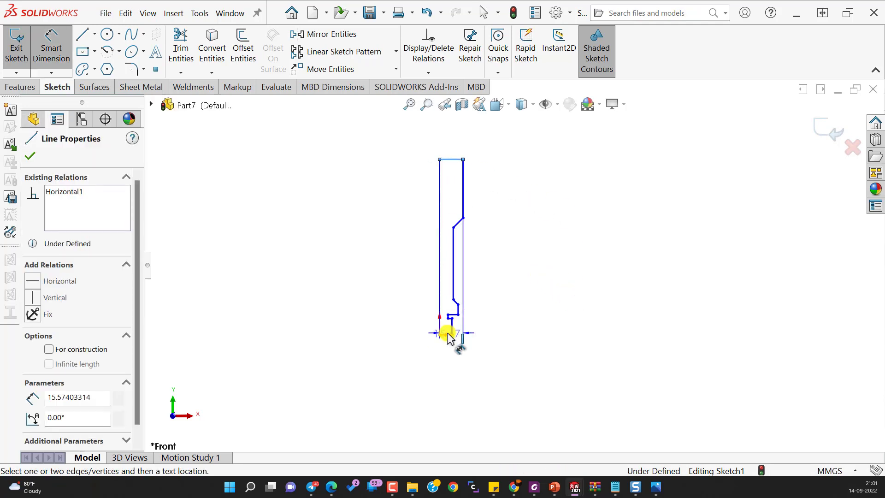
left_click(447, 334)
left_click(512, 281)
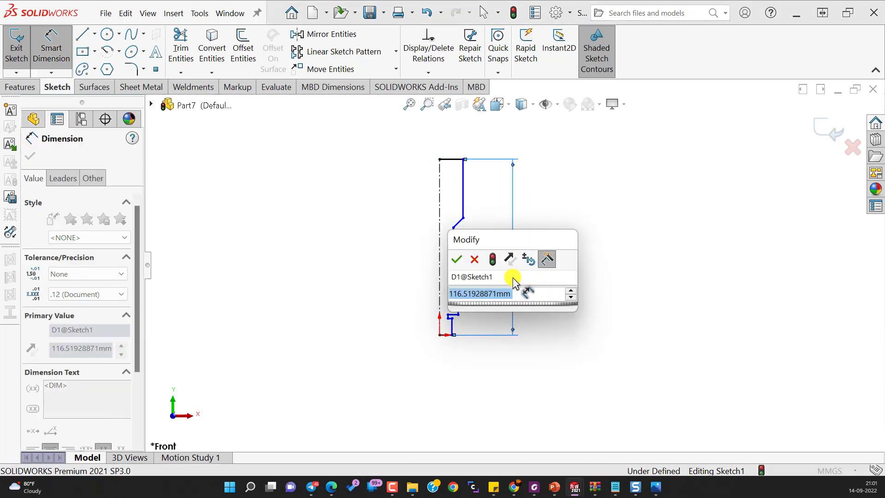
type("171")
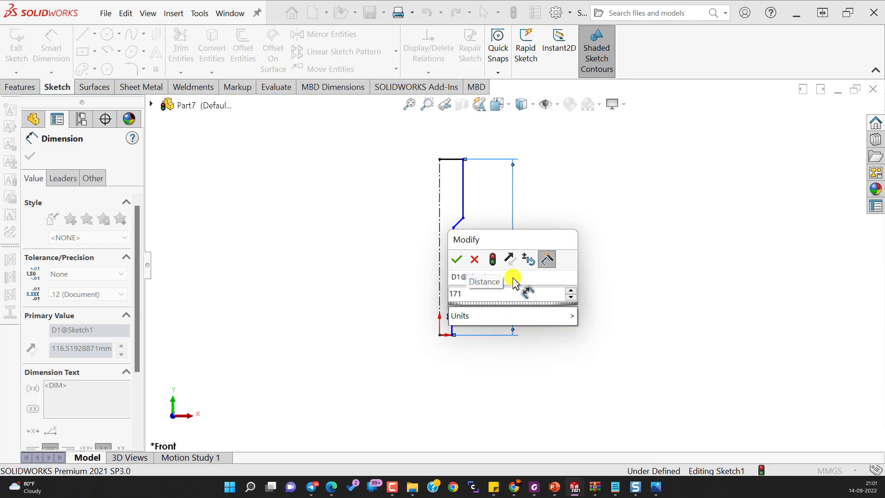
key("Return")
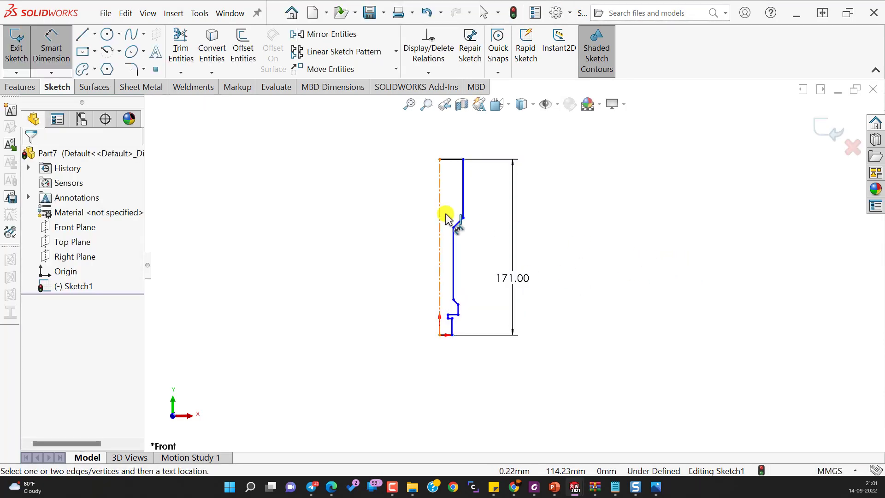
Step: Dimension the uppermost outer vertical line of the profile as 30 mm long
left_click(463, 203)
left_click(488, 204)
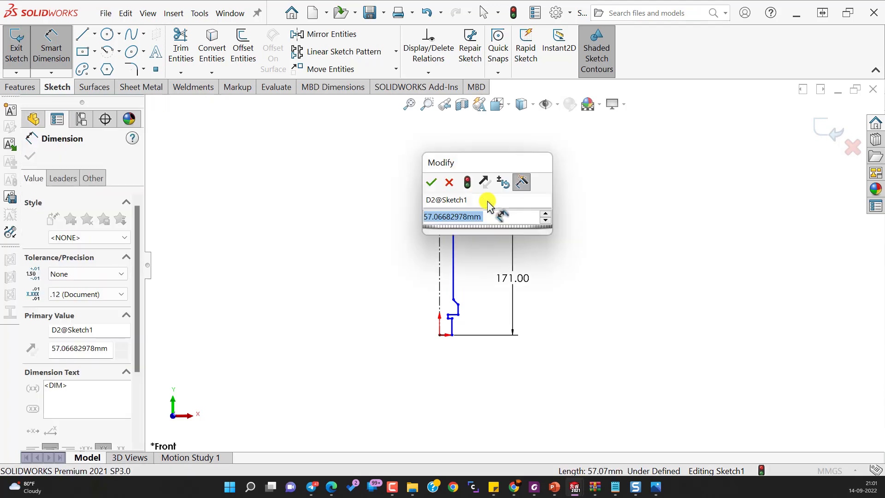
type("30")
key("Return")
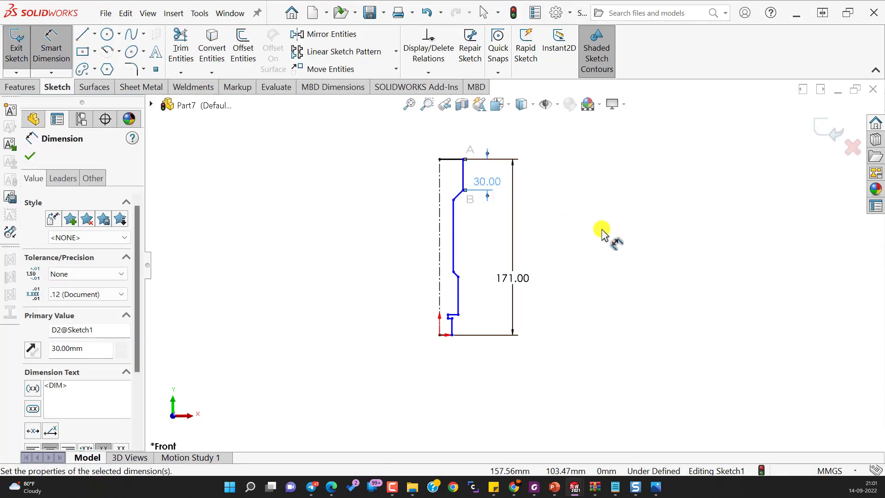
key("Escape")
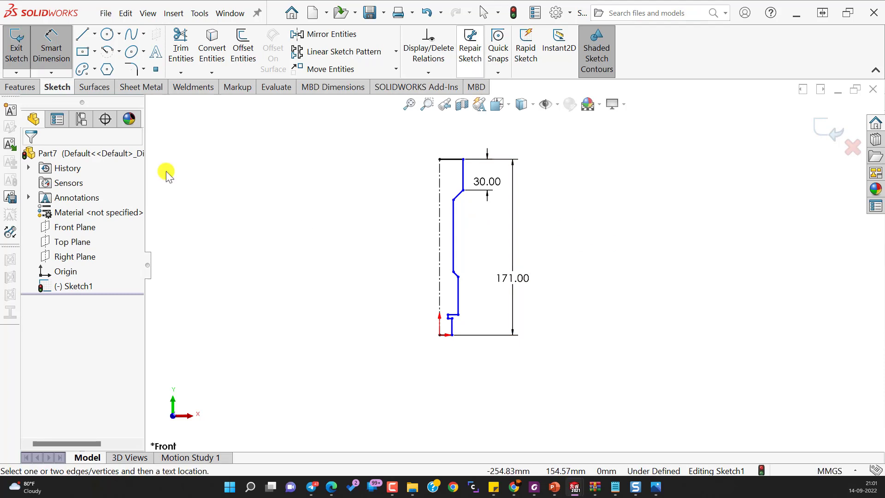
Step: Dimension the top section's diameter as 20 mm, doubling the distance from its outer vertical line across the centerline
left_click(462, 176)
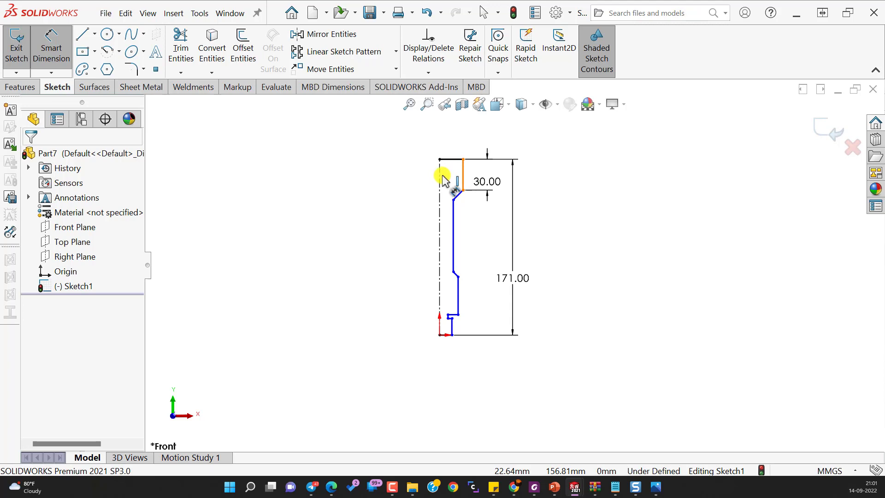
left_click(441, 124)
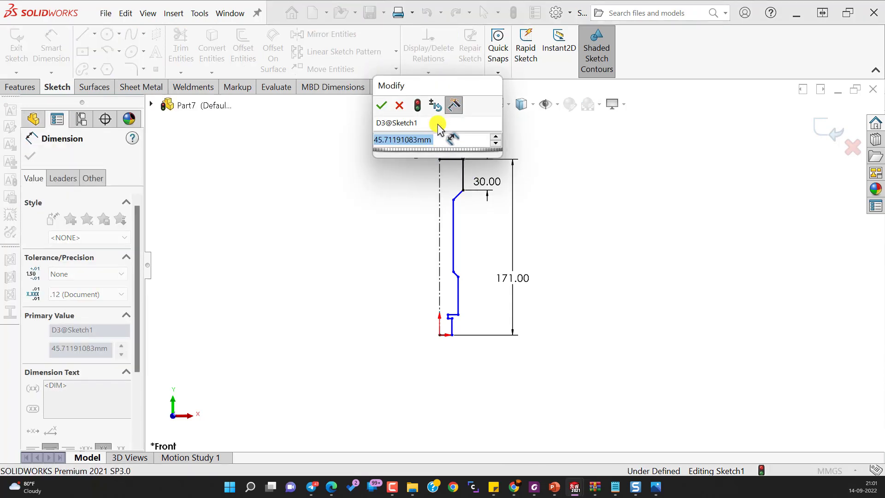
type("20")
key("Return")
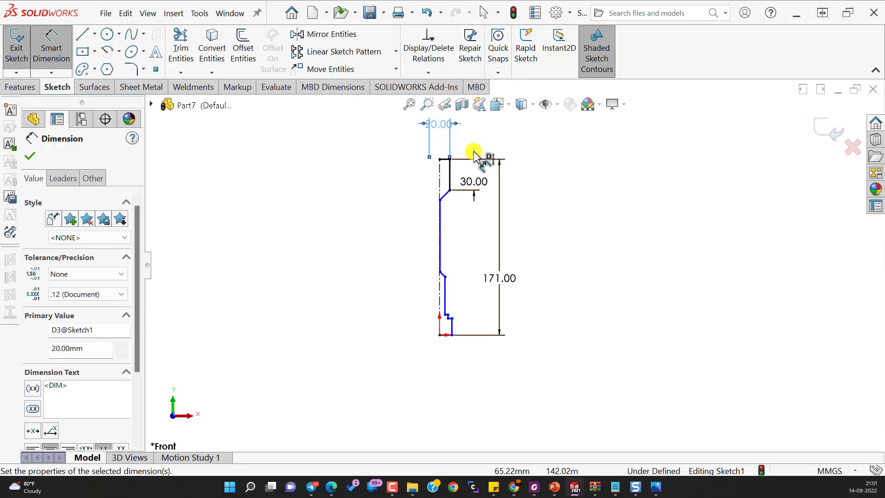
left_click(598, 249)
Step: Move the 20 mm diameter dimension's text outside its extension lines so that it is readable
scroll(499, 218, "down", 3)
scroll(550, 240, "up", 4)
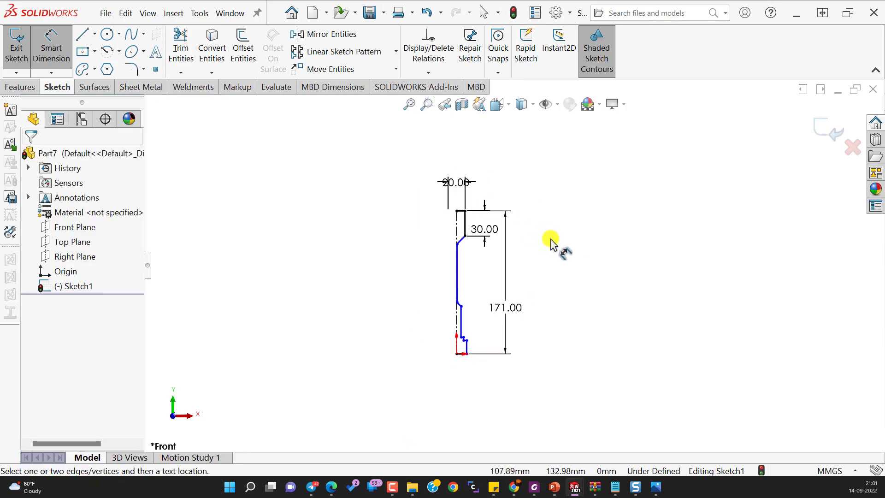
scroll(539, 237, "down", 1)
left_click_drag(438, 171, 479, 175)
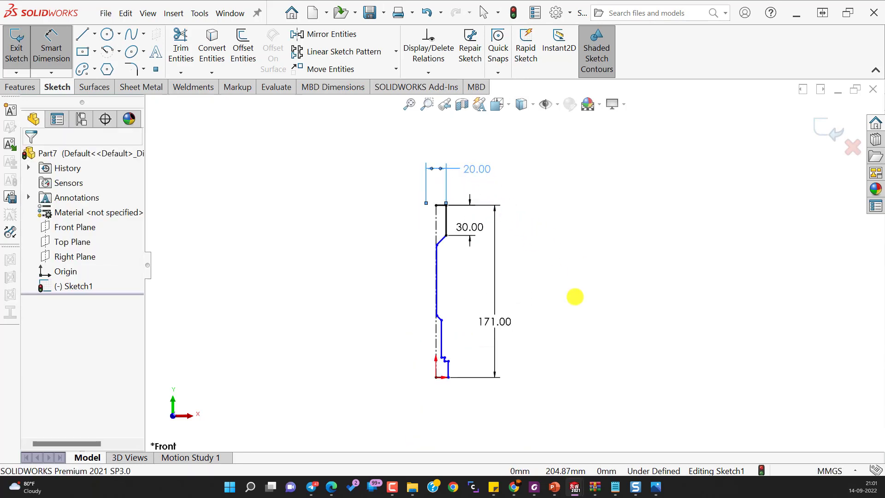
scroll(585, 314, "down", 1)
left_click(557, 320)
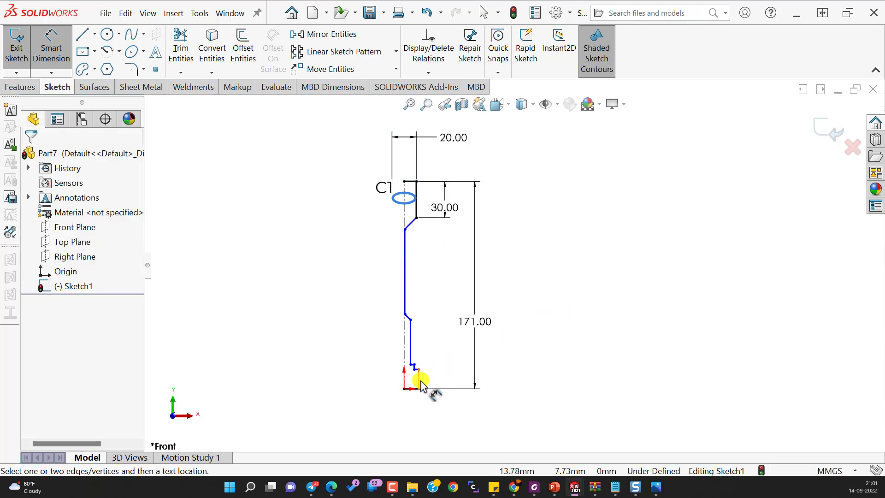
Step: Dimension the distance from the profile's lowest outer vertical line to the centerline as 6 mm
left_click(405, 379)
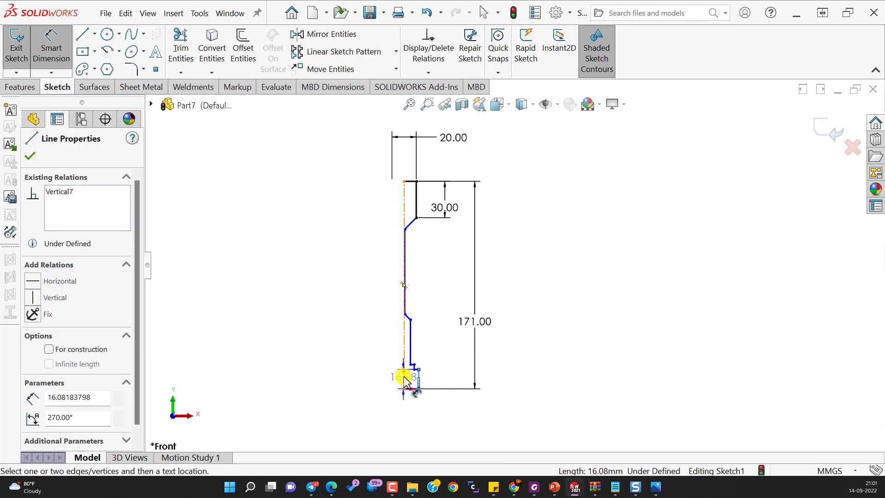
left_click(417, 380)
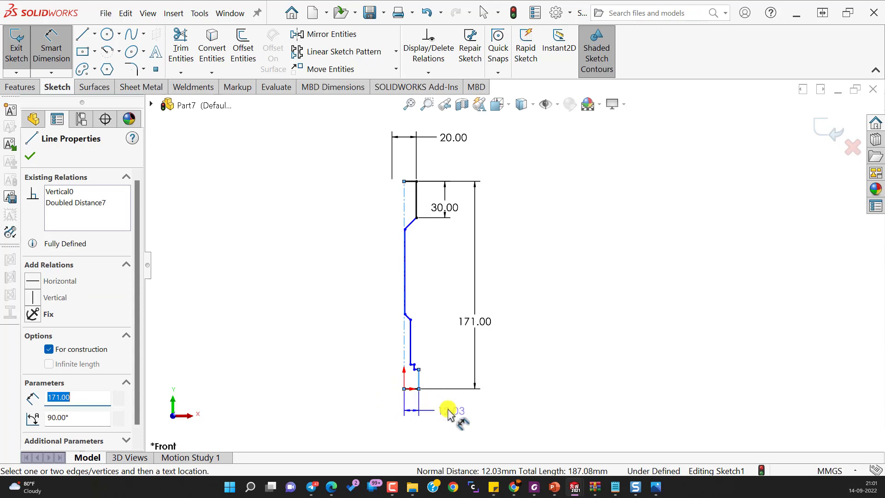
left_click(453, 412)
type("1")
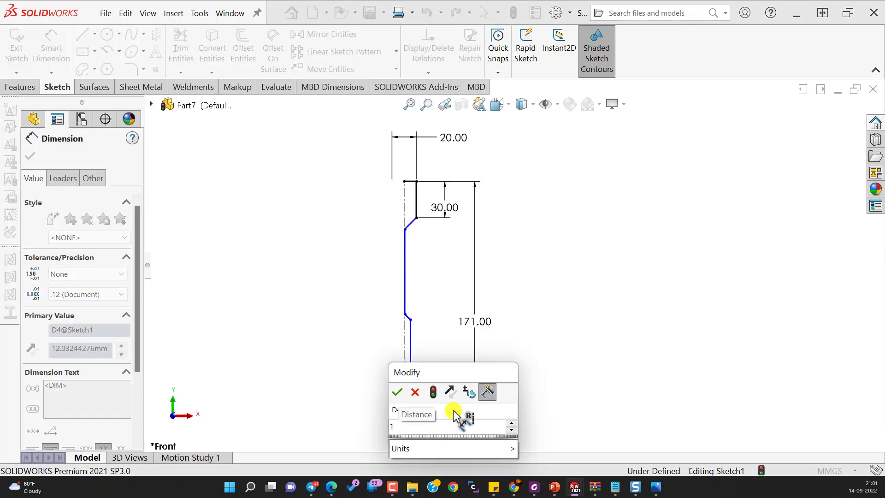
key("BackSpace")
type("6")
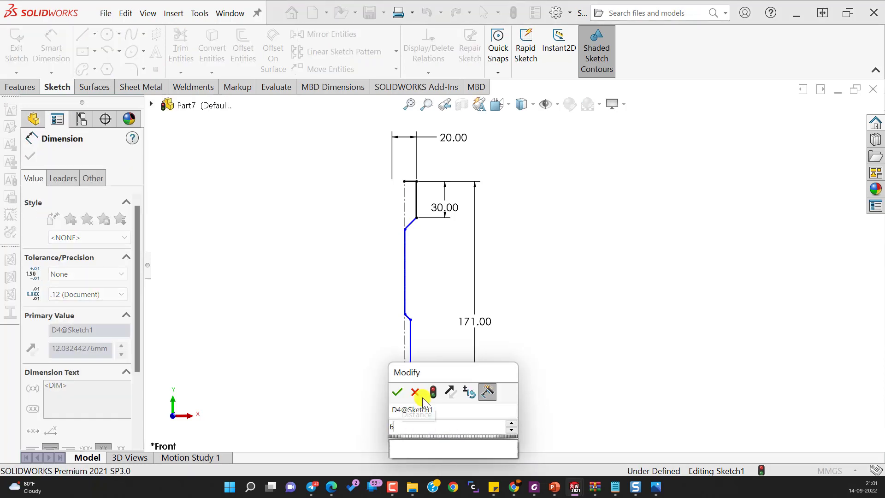
key("Return")
left_click(540, 410)
scroll(409, 355, "down", 5)
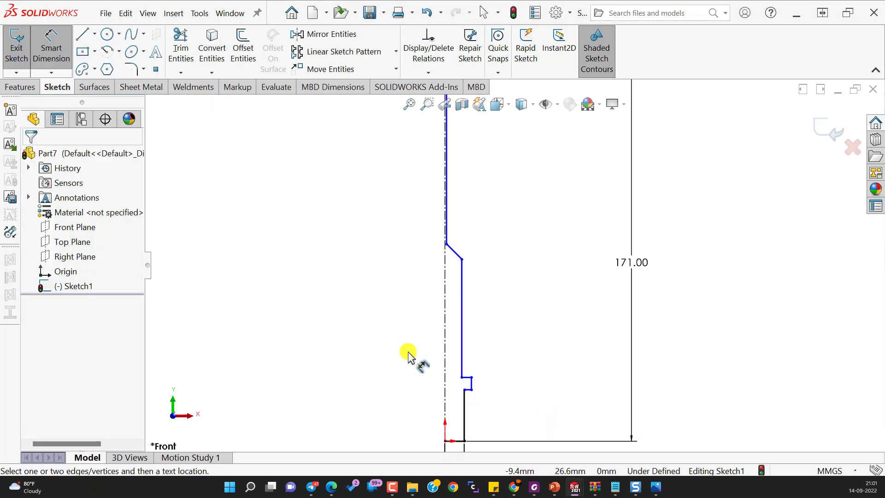
scroll(510, 319, "up", 3)
key("Escape")
scroll(511, 196, "up", 3)
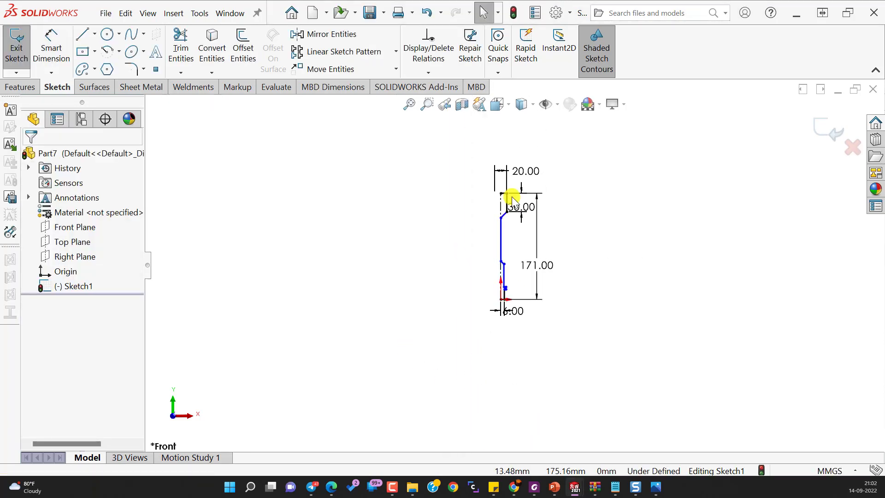
Step: Pull the lower outer vertical line out to about 18 mm from the centerline and the short line below it inward to about 2.4 mm
scroll(518, 223, "down", 2)
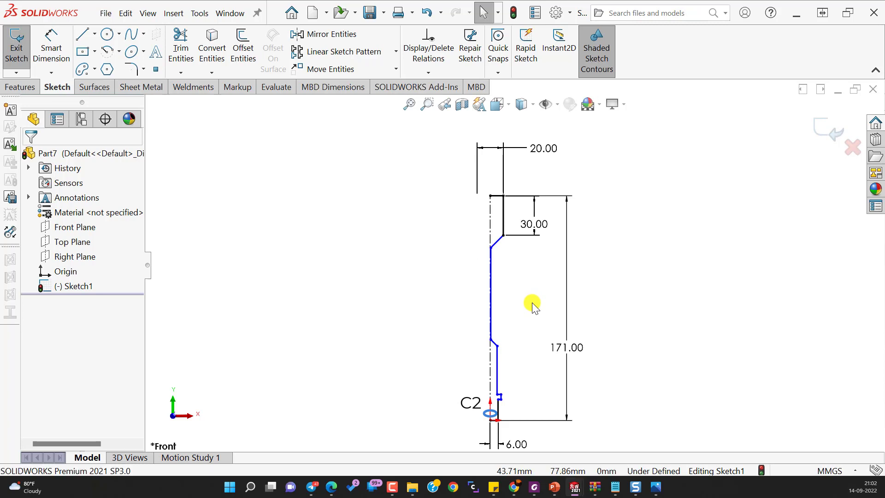
right_click_drag(681, 406, 640, 332)
key("Escape")
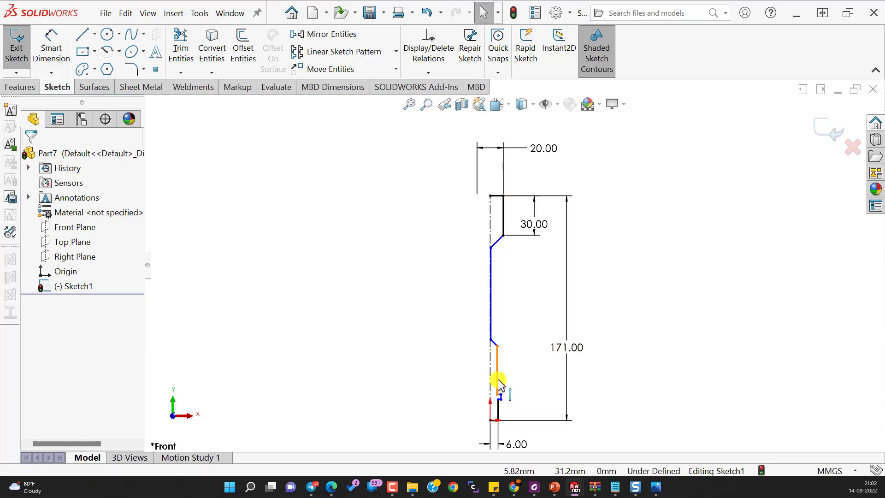
left_click_drag(497, 379, 514, 380)
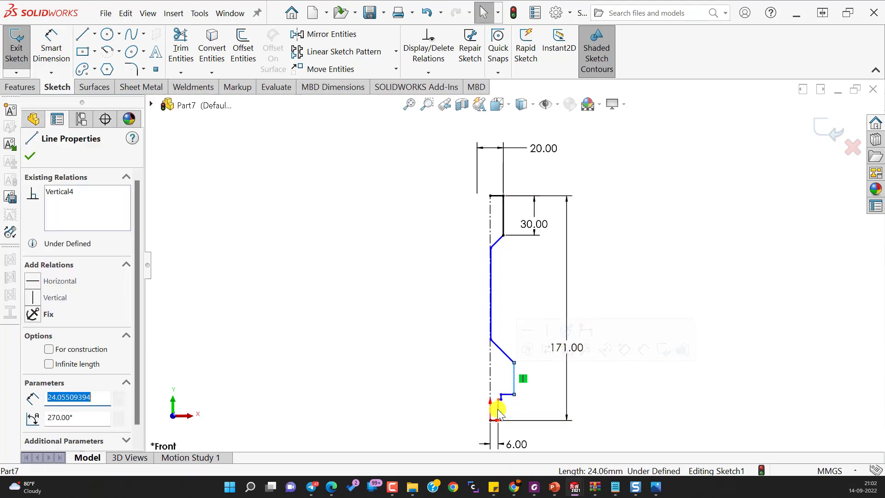
left_click(498, 408)
scroll(498, 409, "down", 6)
left_click_drag(496, 350, 467, 332)
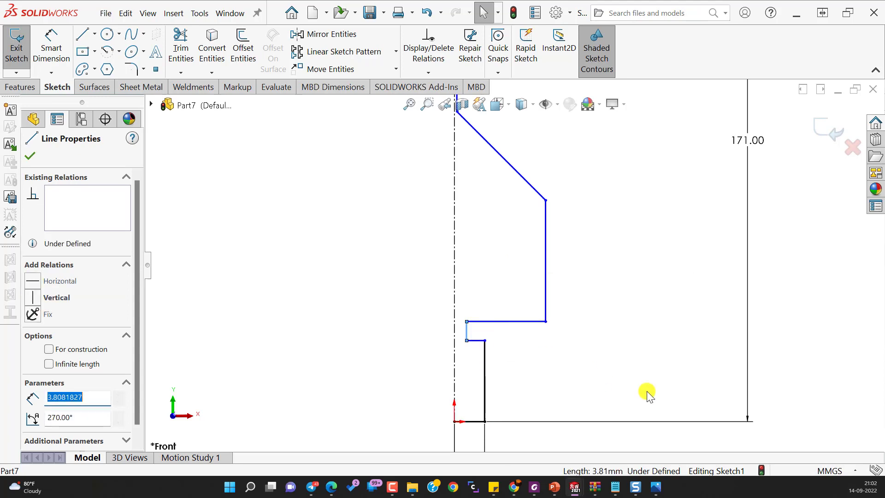
Step: Dimension the height of the collar's lower horizontal line above the base line as 40 mm
scroll(646, 390, "up", 5)
right_click_drag(646, 390, 663, 265)
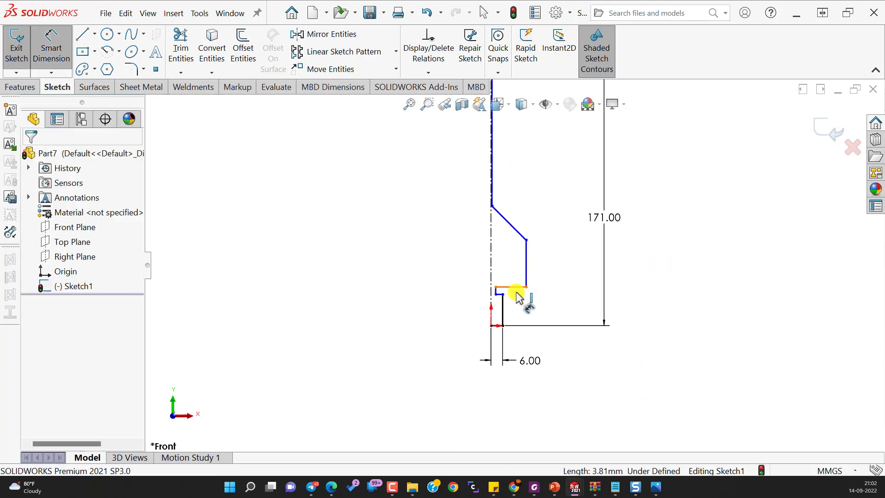
left_click(511, 287)
left_click(499, 325)
left_click(553, 312)
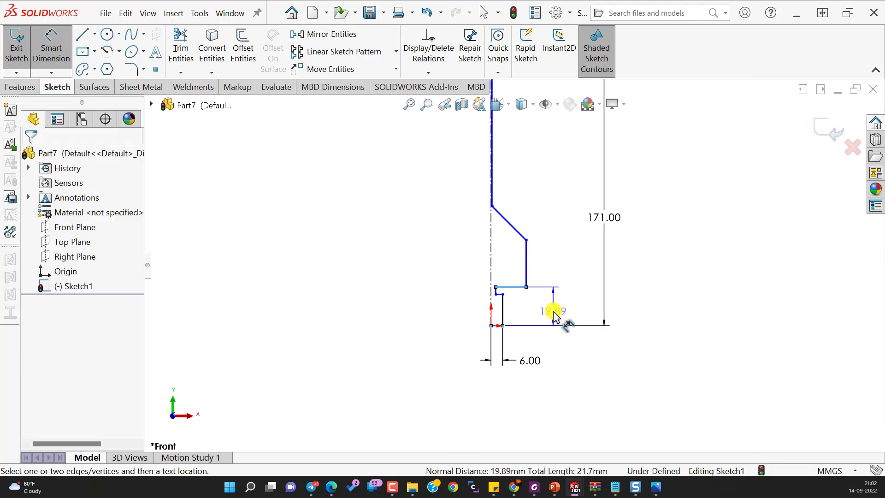
type("40")
key("Return")
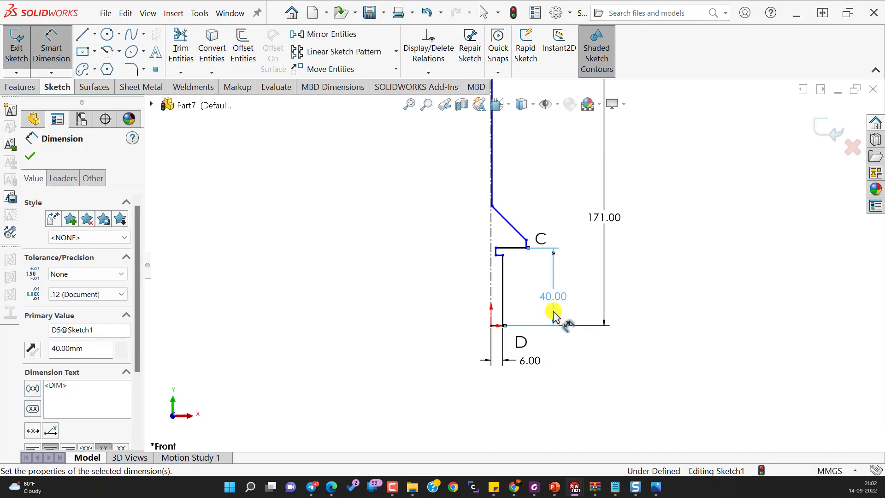
left_click(757, 335)
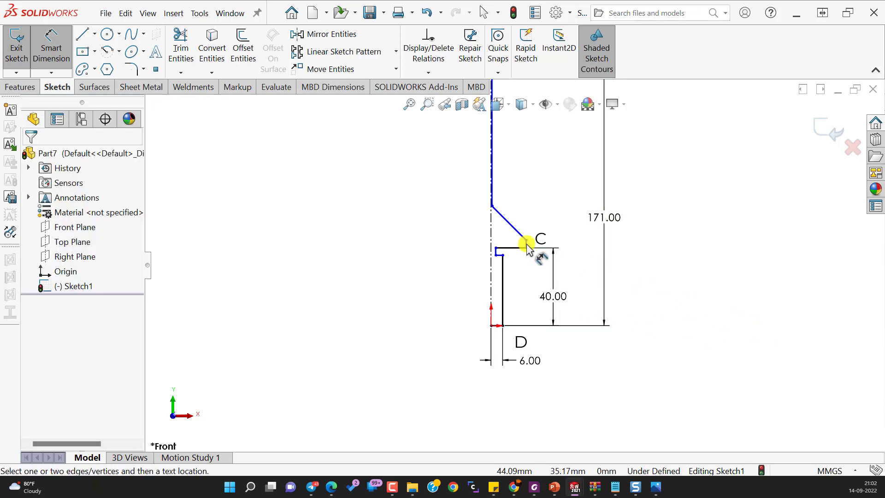
Step: Dimension the collar's outer vertical line as 5 mm long
left_click(529, 247)
left_click(568, 230)
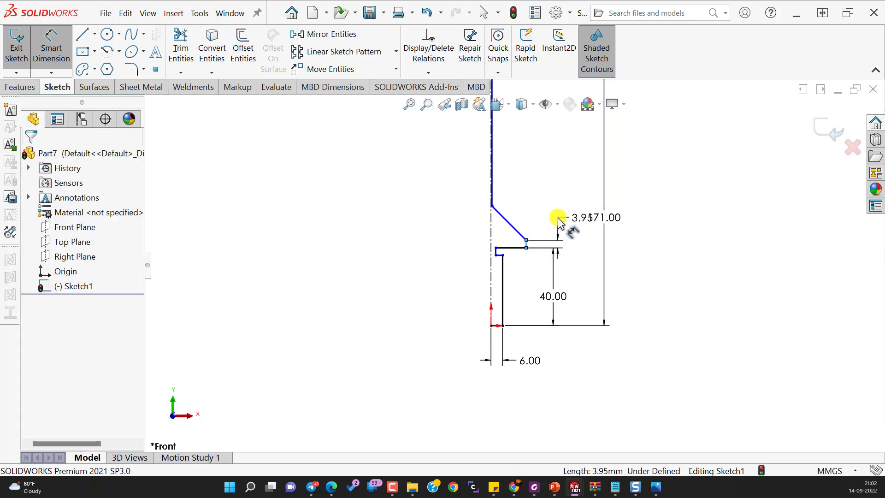
type("5.00mm")
key("Return")
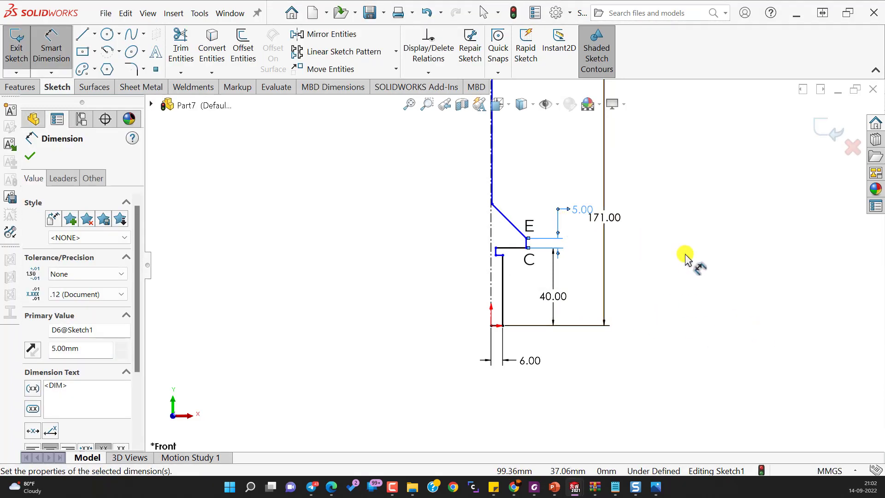
left_click(685, 257)
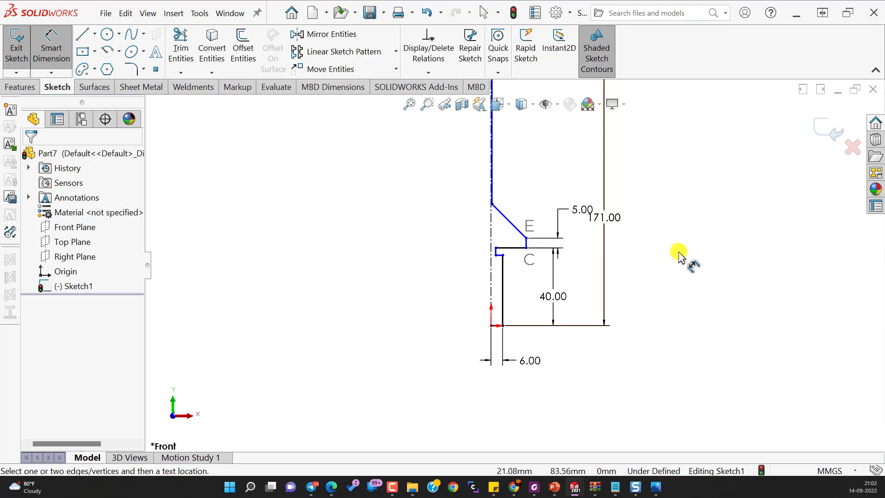
Step: Dimension the long middle section's diameter as 15 mm, doubling the distance from its vertical line across the centerline
left_click(491, 182)
left_click(490, 226)
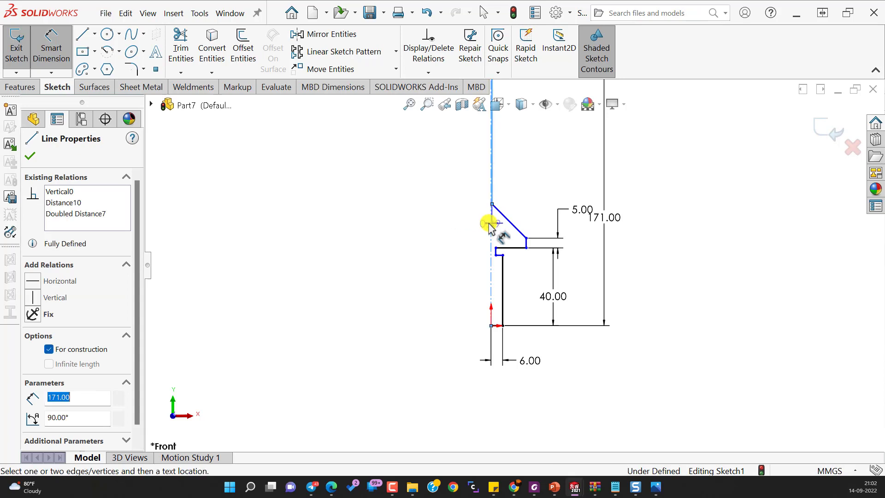
left_click(453, 217)
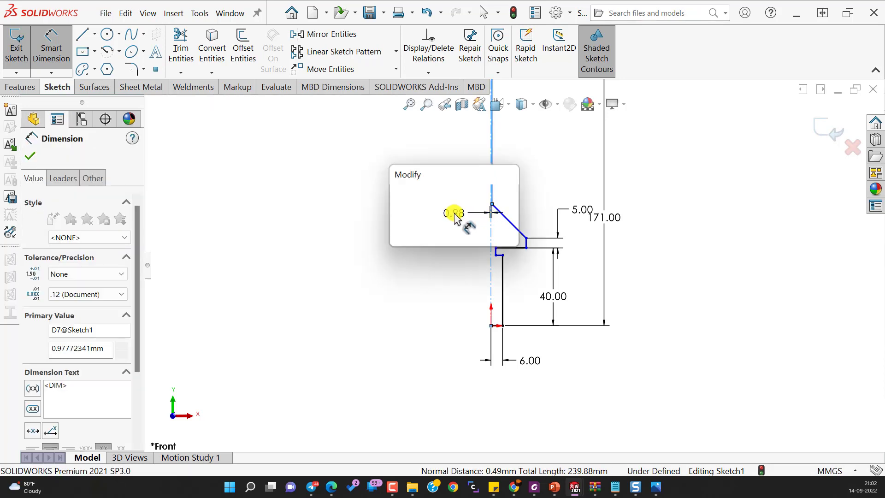
type("15")
key("Return")
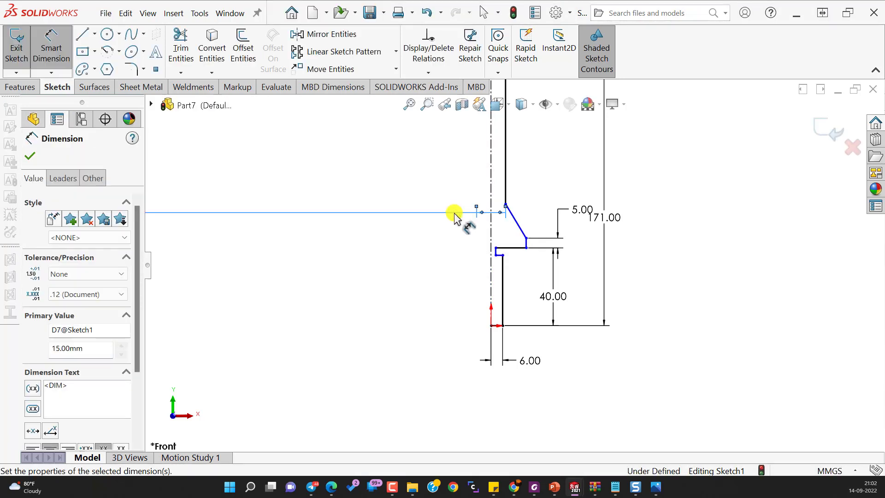
Step: Dimension the collar's diameter as 20 mm across the centerline and move the 15 mm dimension's text closer to the profile
left_click(528, 249)
left_click(490, 262)
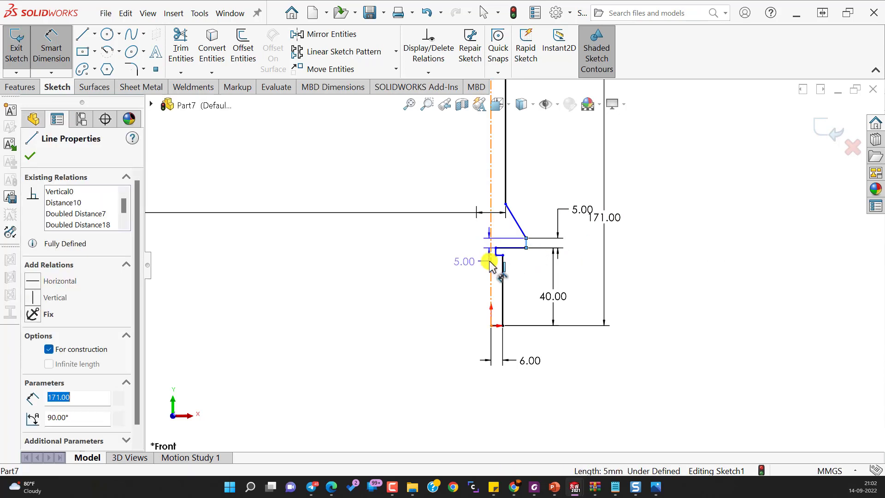
scroll(464, 322, "up", 3)
left_click(464, 323)
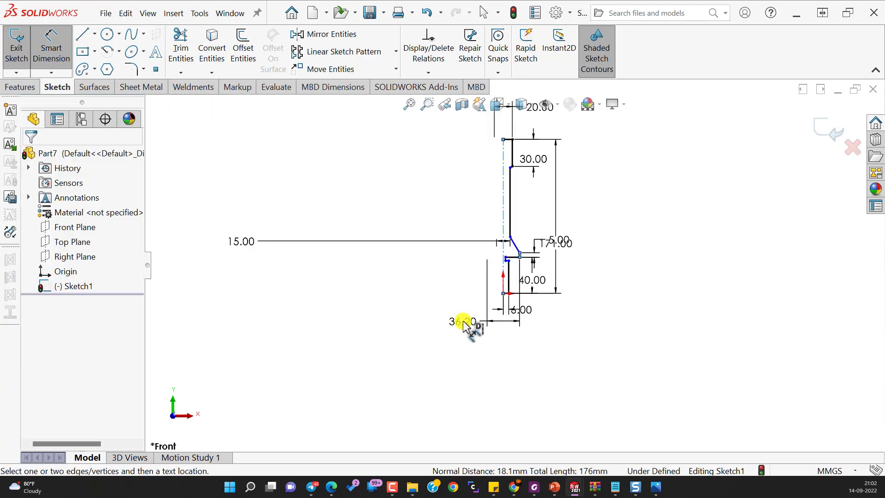
type("20")
key("Return")
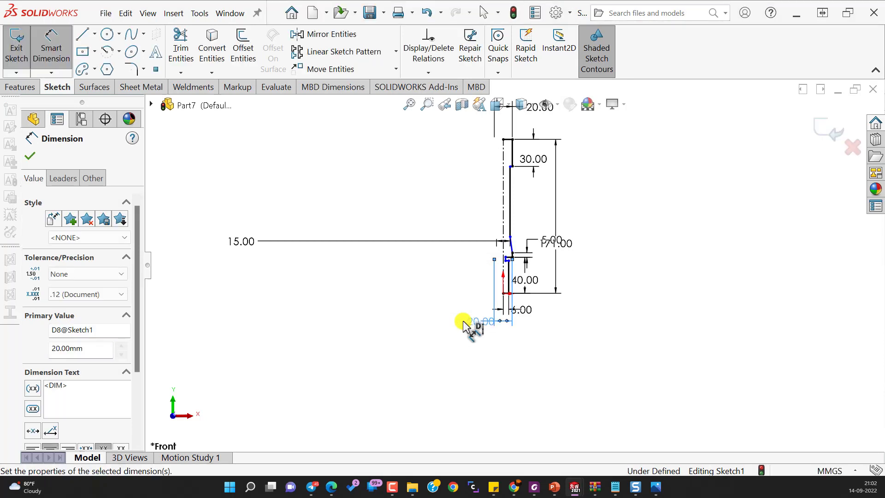
left_click_drag(244, 243, 466, 228)
scroll(524, 277, "down", 5)
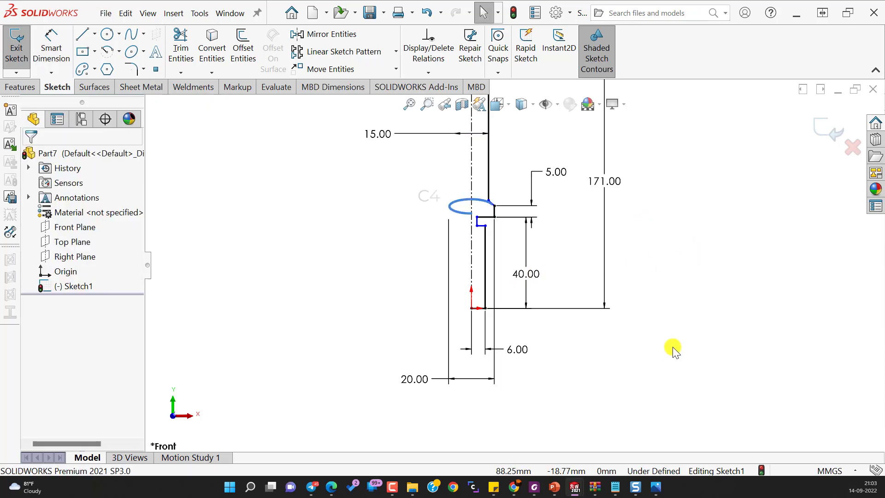
Step: Dimension the diameter of the narrow groove below the collar as 9.5 mm, doubled across the centerline
right_click_drag(671, 350, 659, 299)
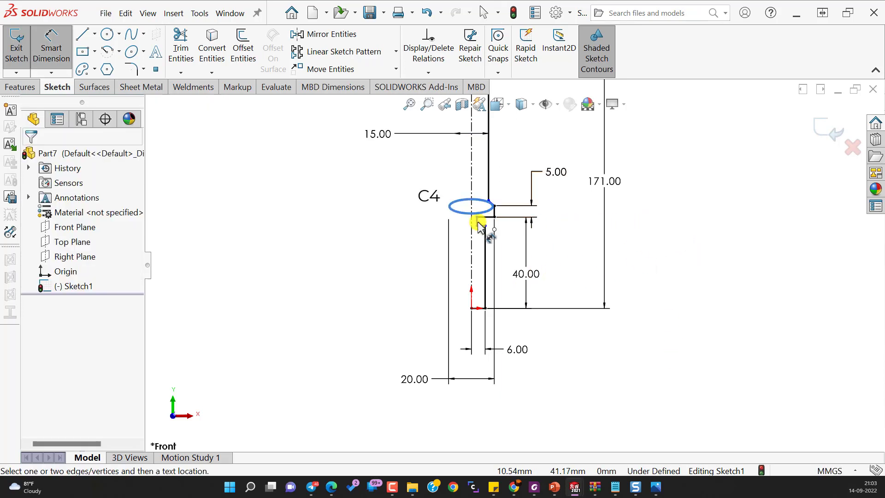
left_click(476, 224)
left_click(471, 240)
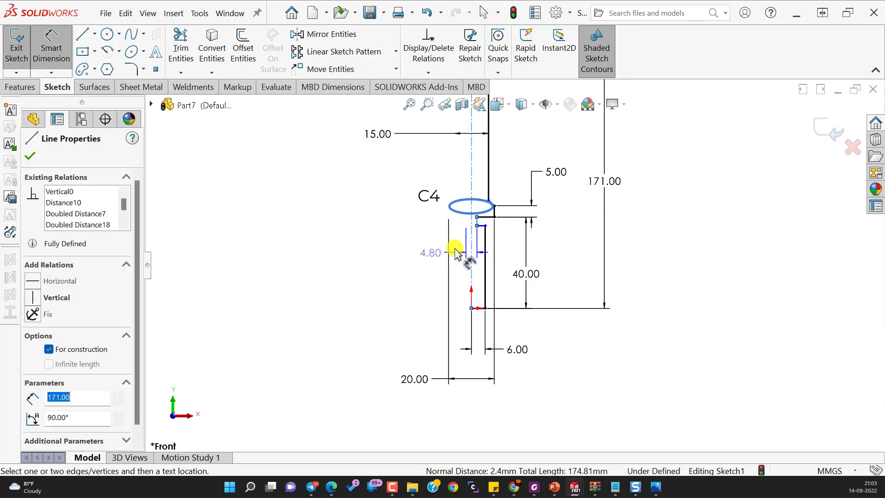
left_click(418, 255)
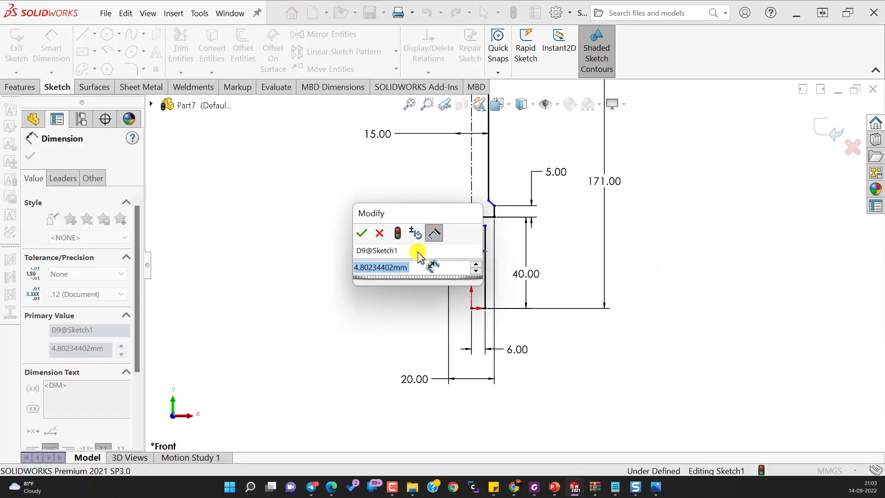
type("9.5")
key("Return")
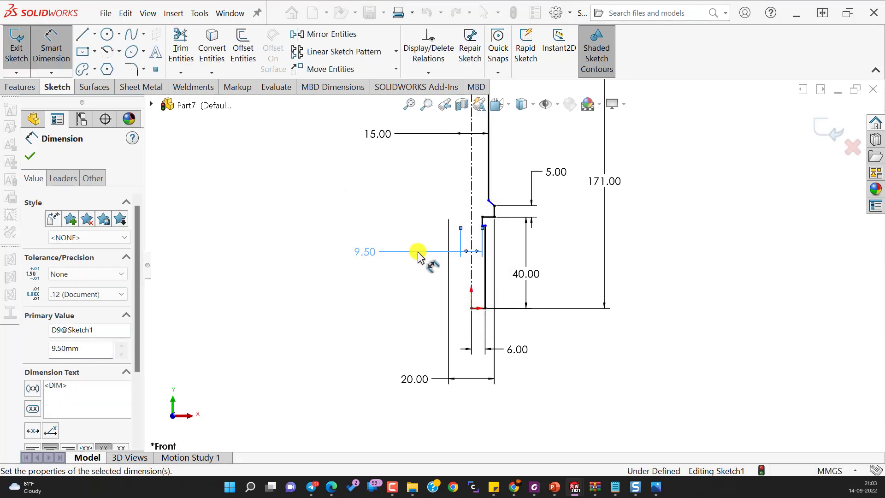
left_click(701, 286)
scroll(518, 261, "down", 3)
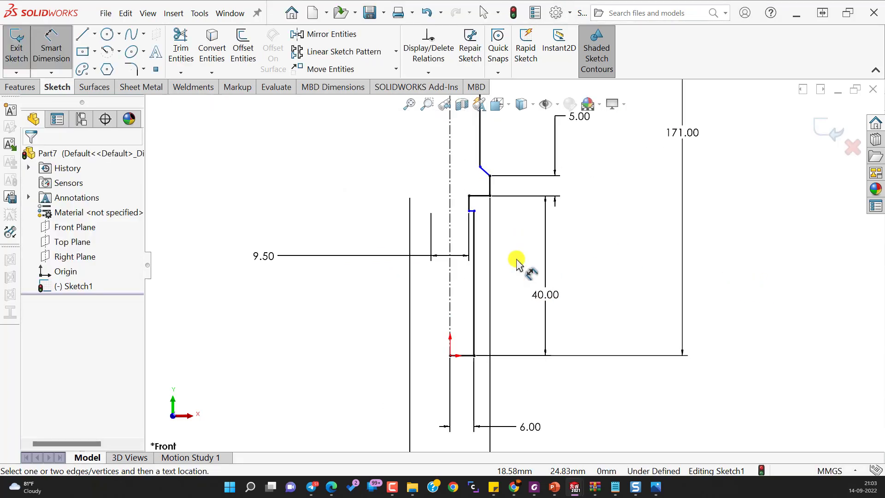
key("Escape")
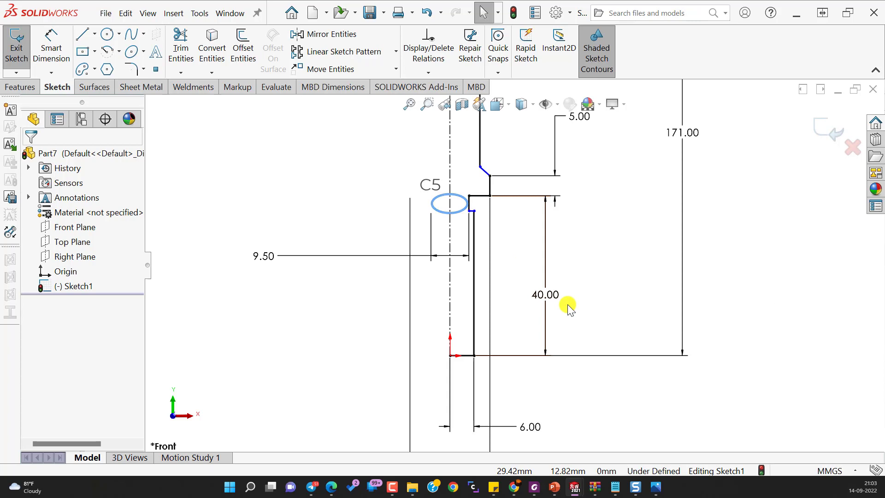
Step: Dimension the groove's height between the collar's lower line and the short horizontal line beneath it as 2.5 mm
right_click_drag(550, 258, 540, 204)
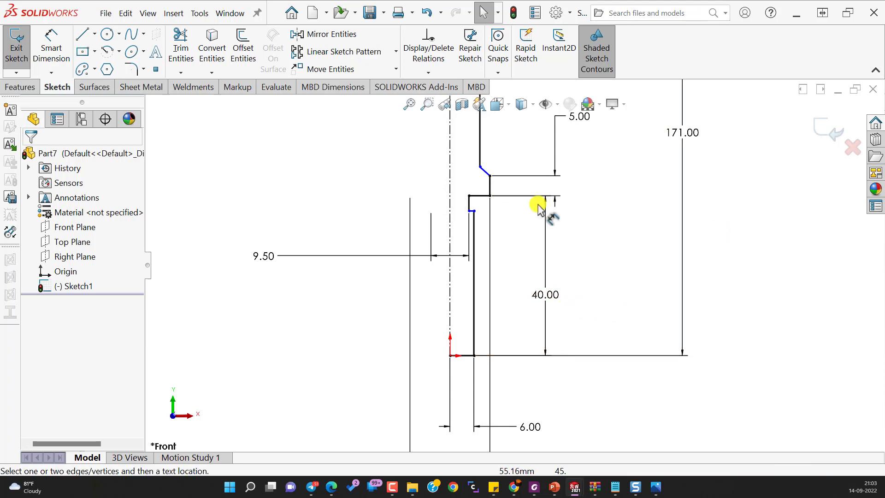
left_click(481, 196)
scroll(479, 213, "down", 3)
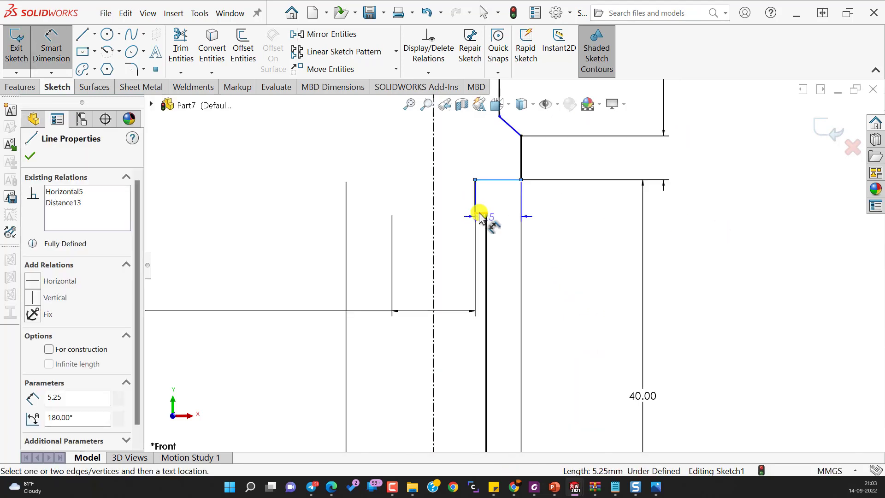
left_click(483, 214)
left_click(567, 201)
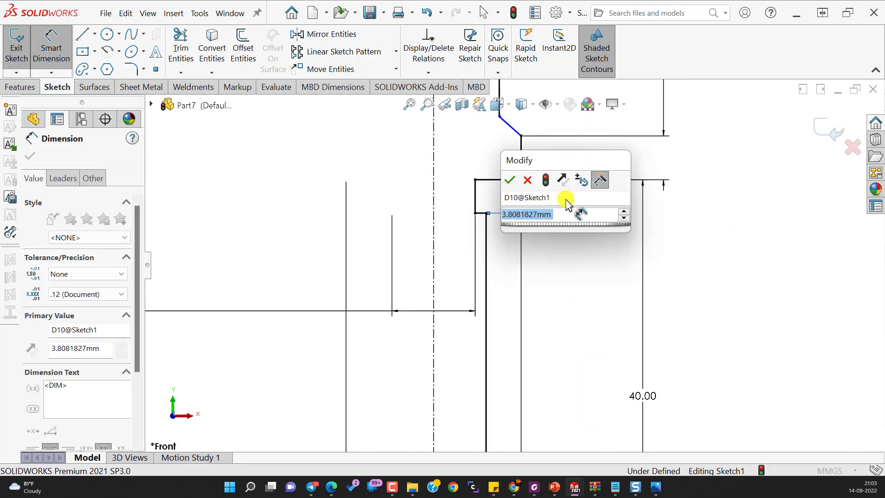
type("2.5")
key("Return")
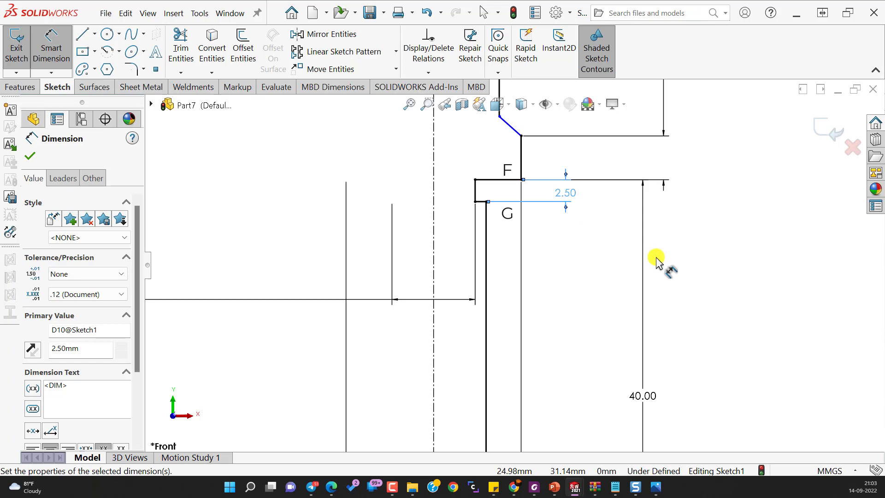
scroll(657, 260, "up", 3)
scroll(654, 251, "up", 5)
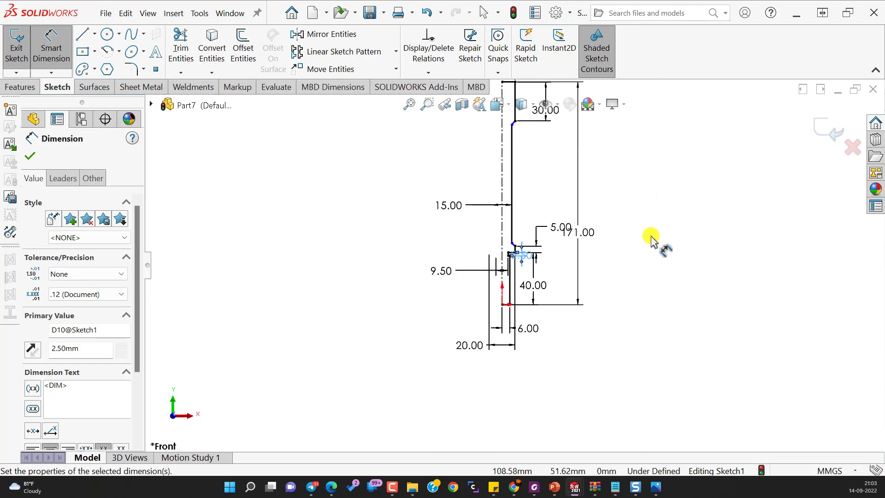
Step: Sketch a short horizontal centerline about 3.86 mm long outward from the upper end of the collar's slanted line
scroll(622, 171, "up", 2)
scroll(606, 151, "down", 2)
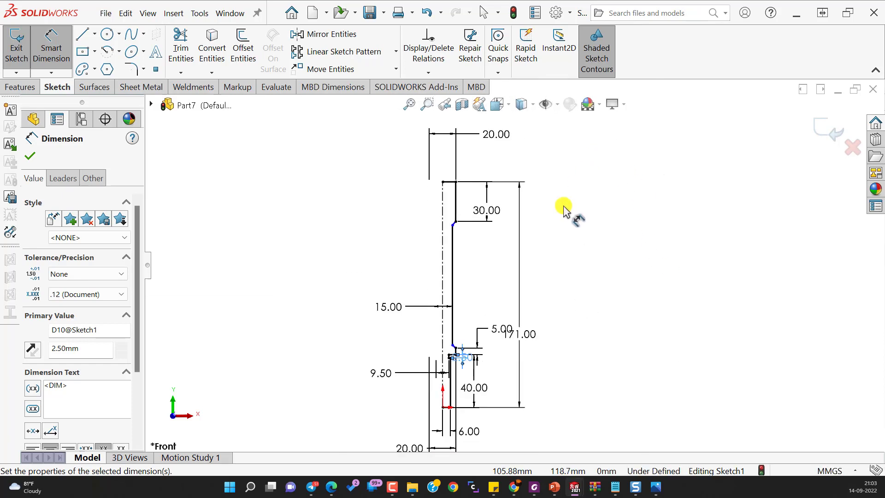
key("Escape")
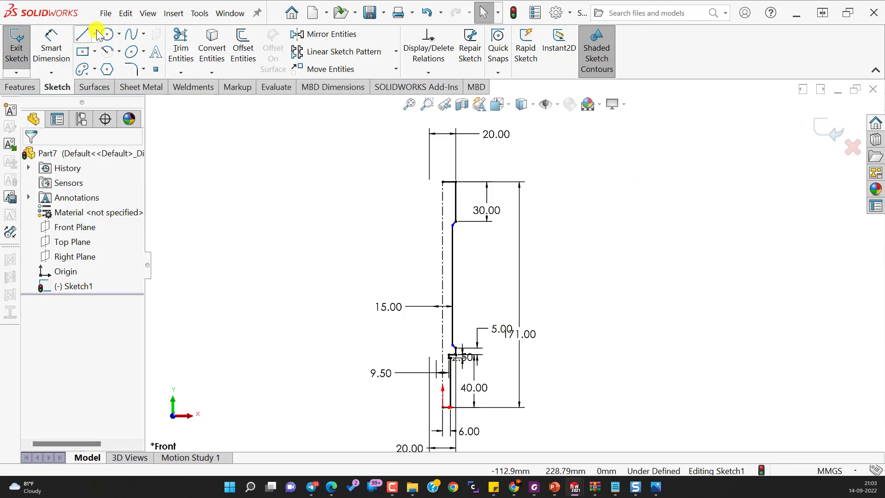
left_click(95, 35)
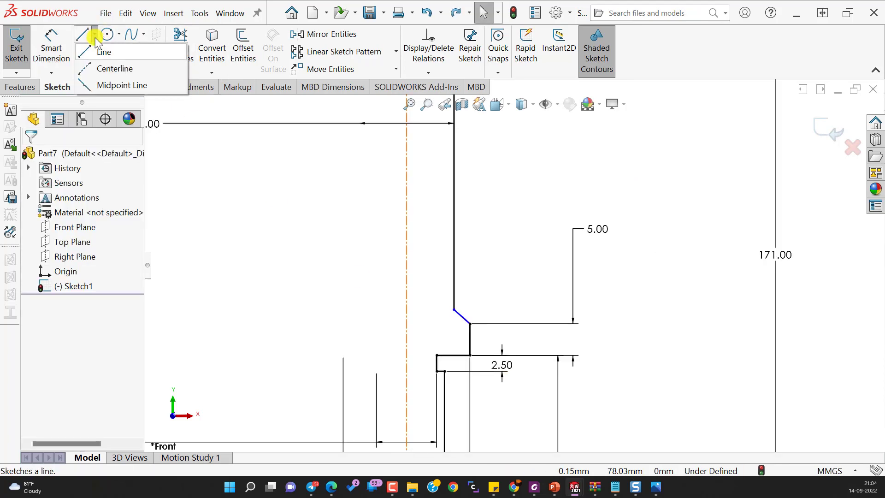
left_click(108, 69)
left_click(454, 309)
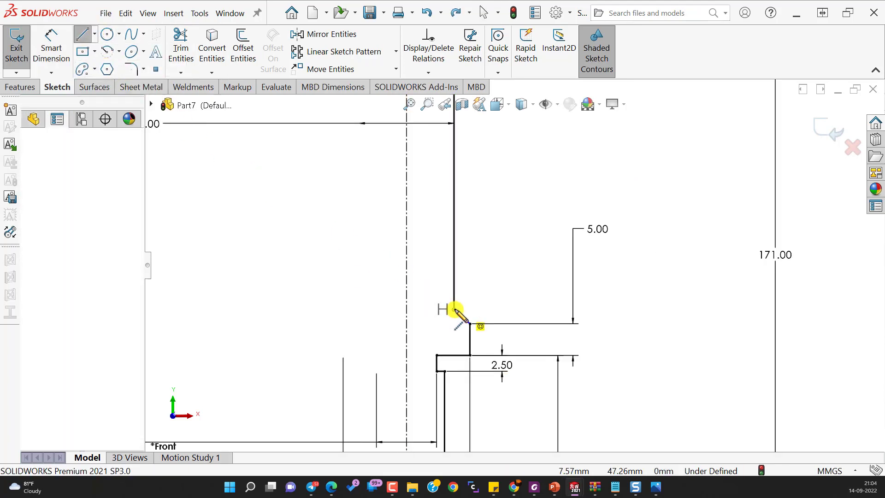
left_click(479, 309)
key("Escape")
right_click_drag(595, 355, 639, 229)
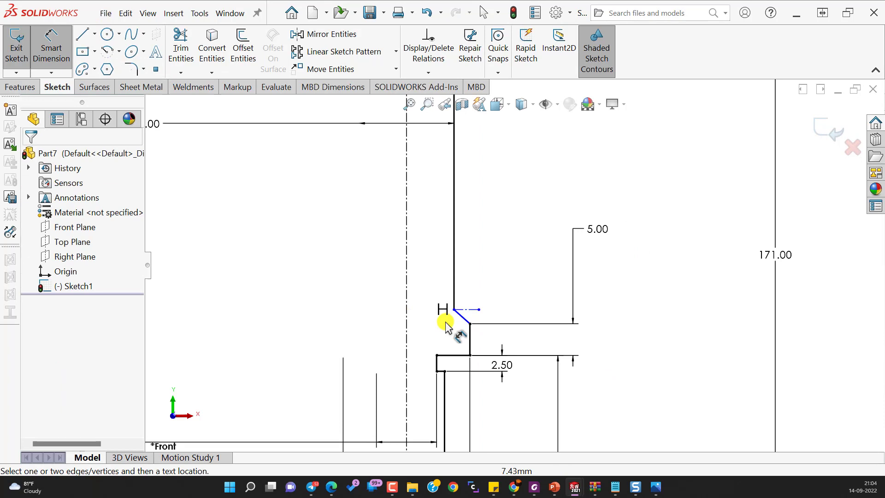
left_click(463, 317)
left_click(494, 319)
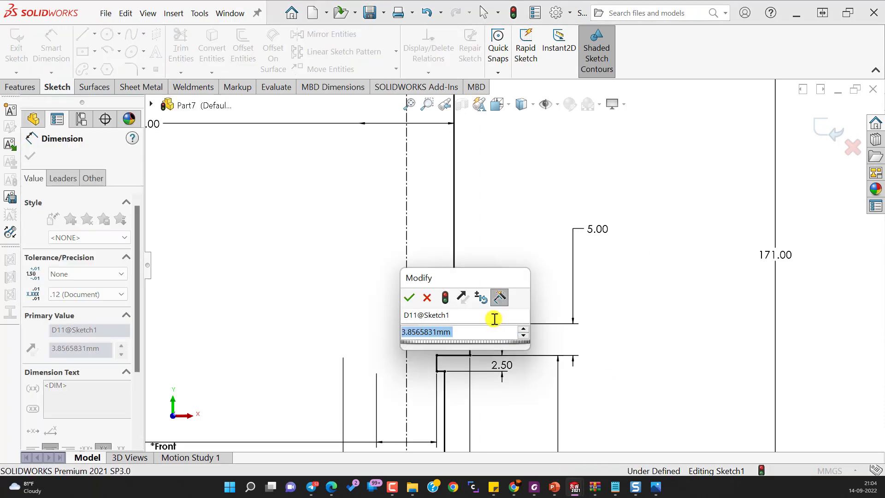
key("Return")
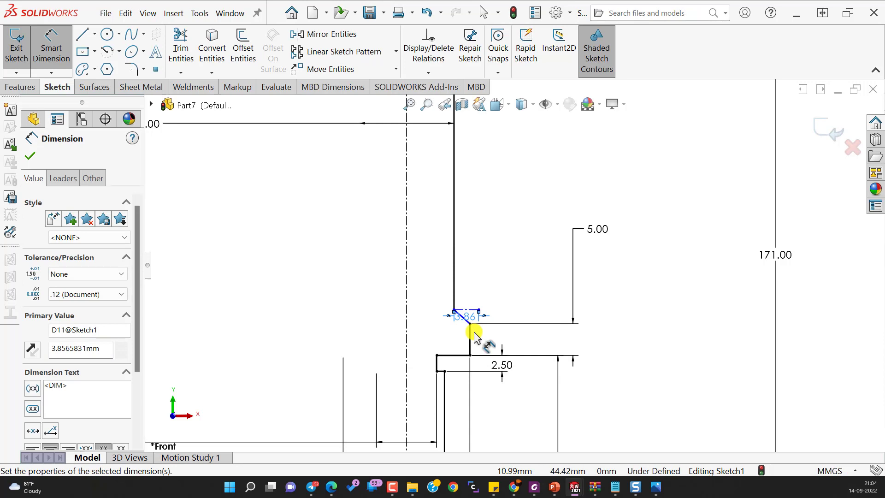
Step: Dimension the angle between the short horizontal centerline and the collar's slanted line as 45°
left_click(468, 310)
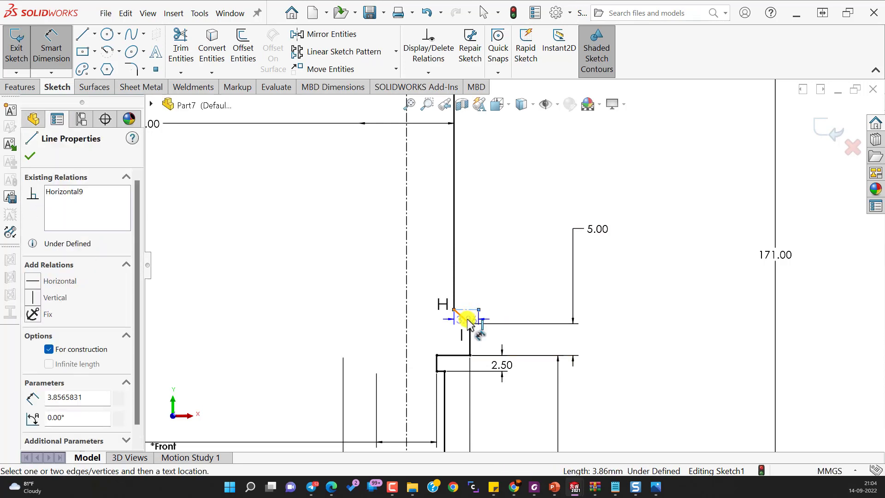
left_click(467, 321)
left_click(499, 318)
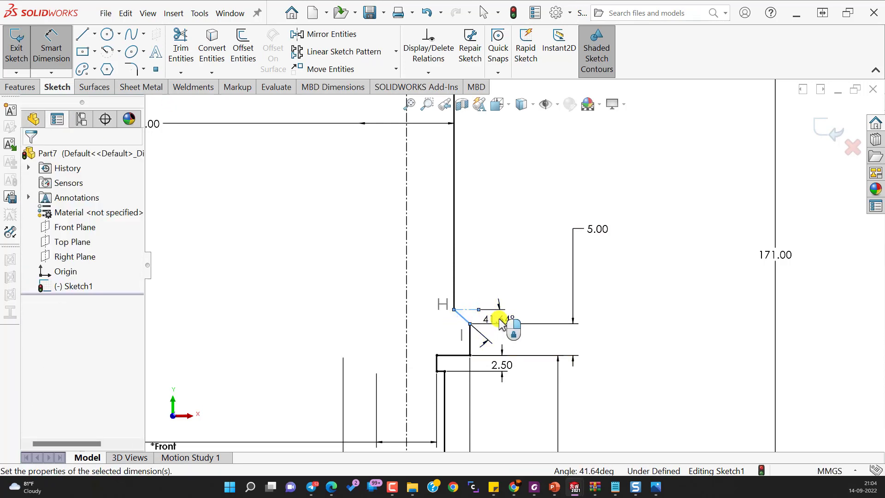
type("45")
key("Return")
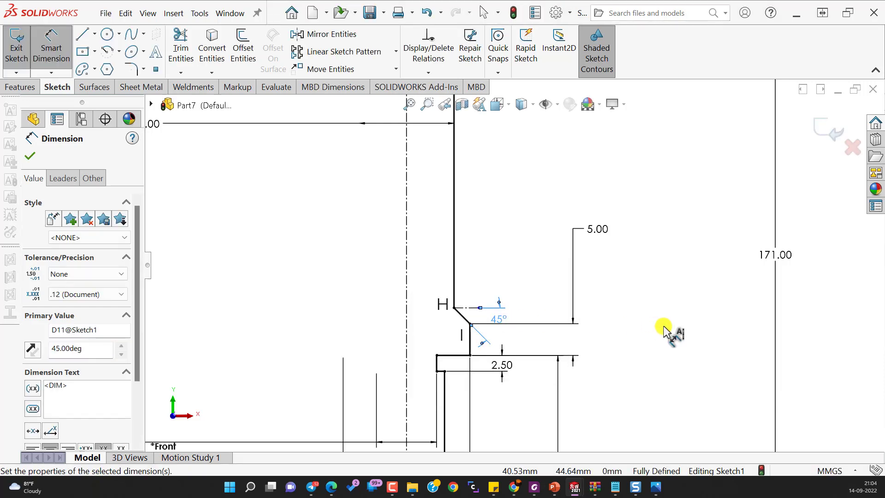
left_click(663, 327)
scroll(663, 326, "up", 8)
left_click(588, 249)
scroll(539, 197, "down", 2)
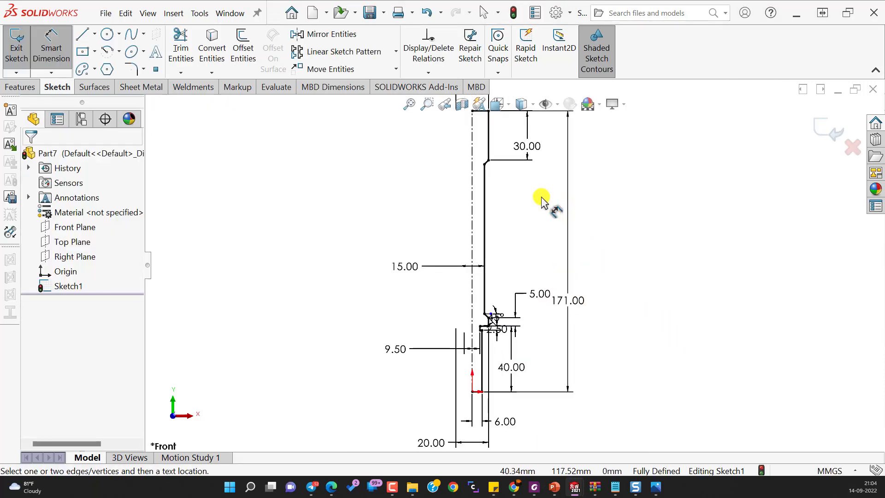
key("Escape")
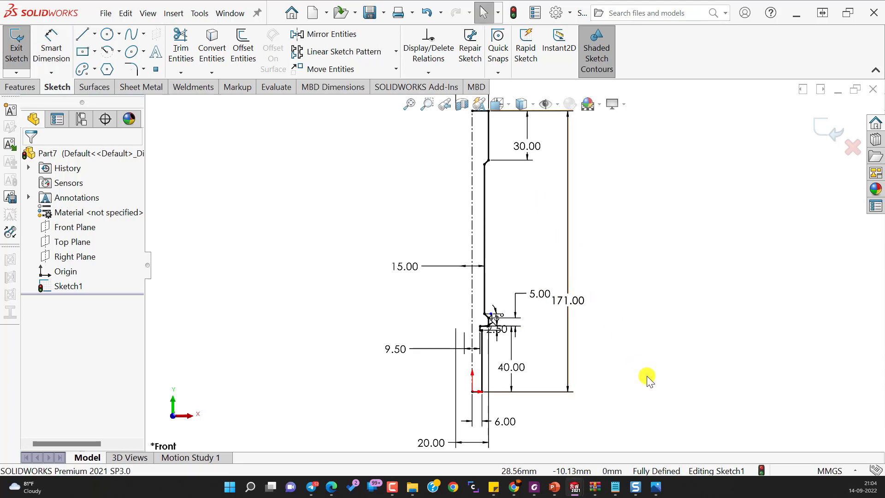
Step: Revolve the profile 360° about the vertical centerline into a solid shaft, letting the open sketch be closed automatically
scroll(699, 306, "up", 1)
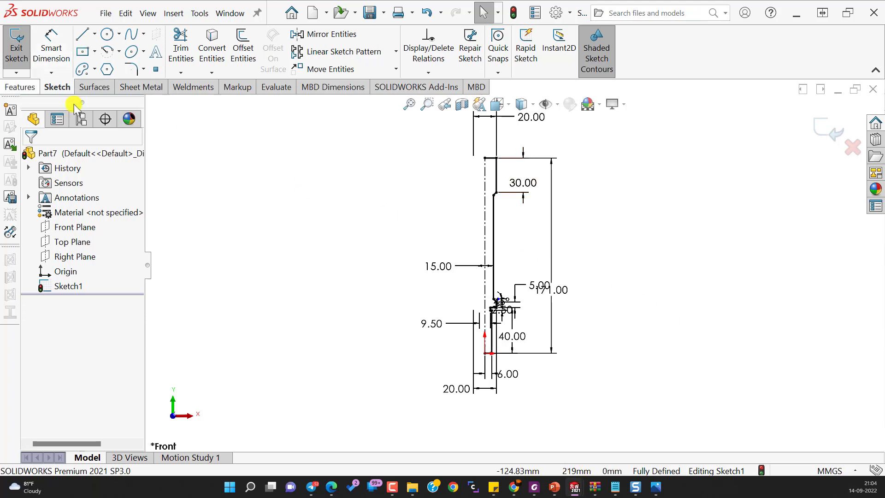
left_click(20, 87)
left_click(61, 46)
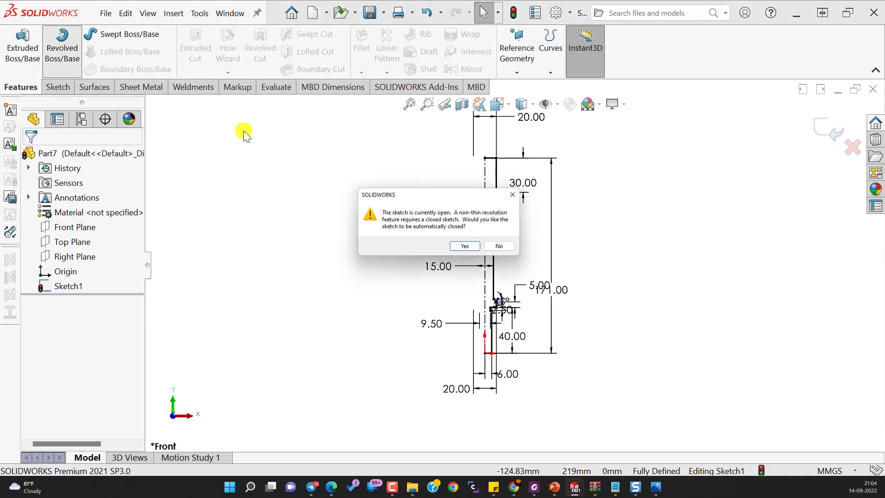
left_click(469, 247)
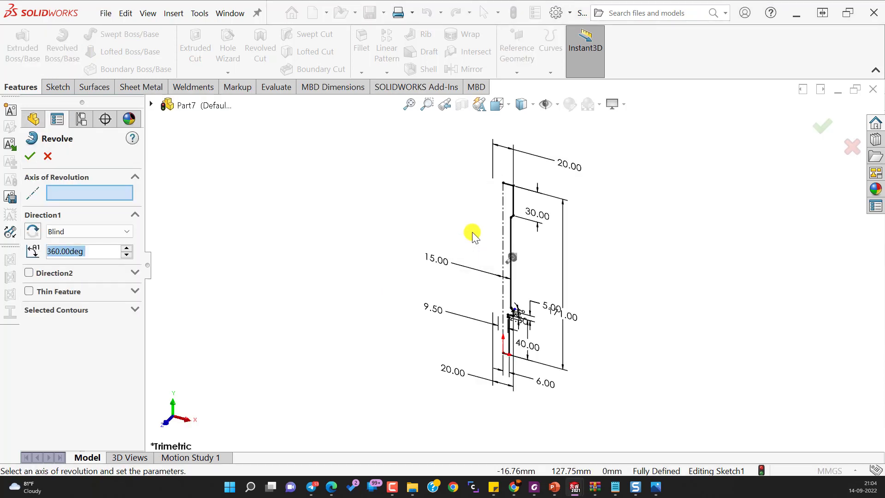
left_click(503, 220)
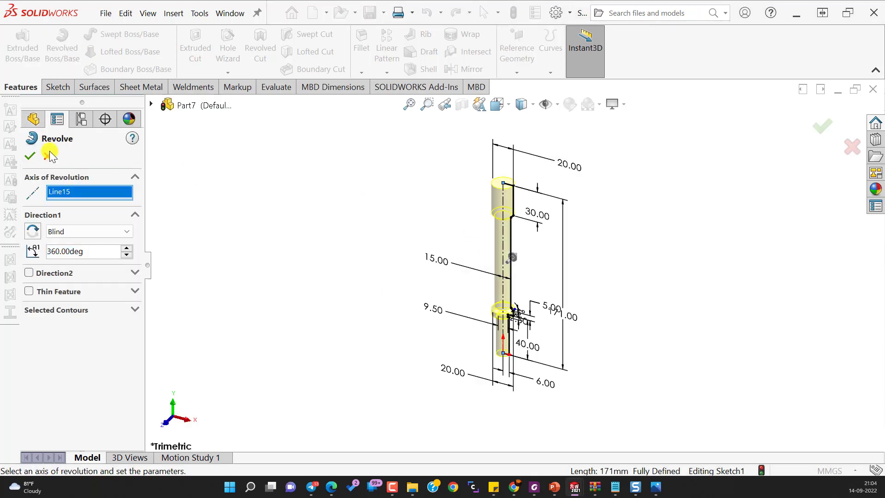
scroll(599, 311, "down", 2)
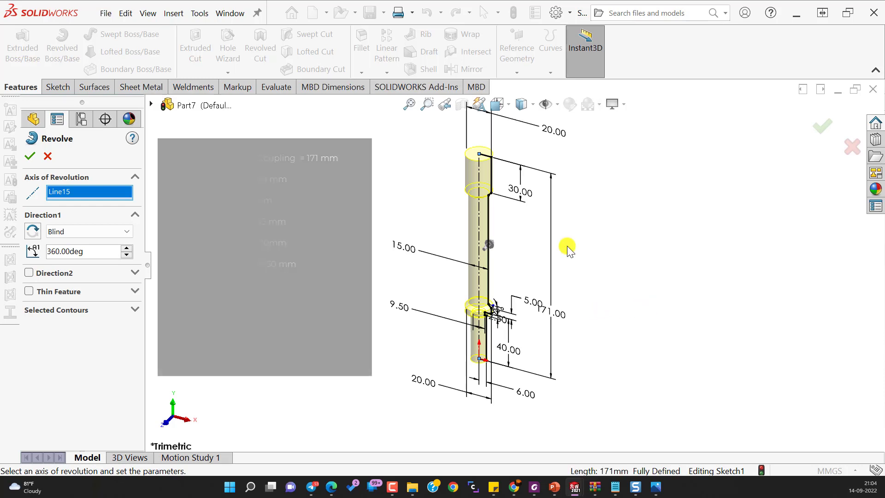
left_click(29, 155)
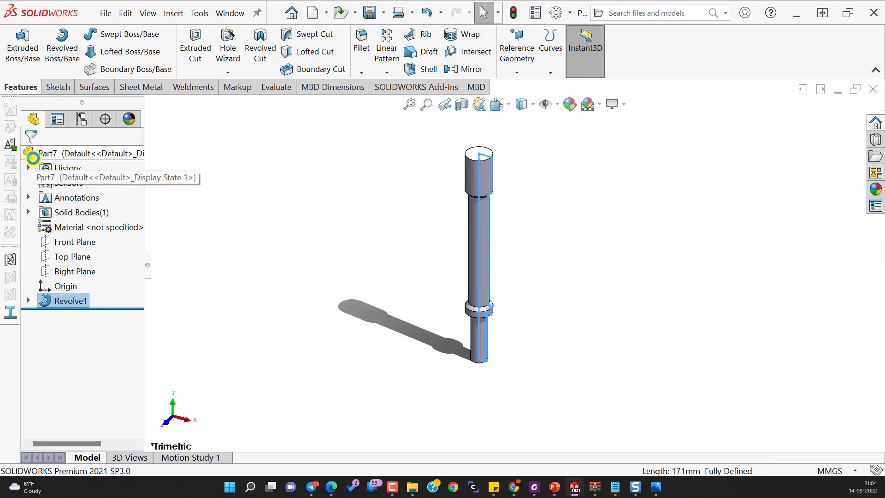
left_click(572, 281)
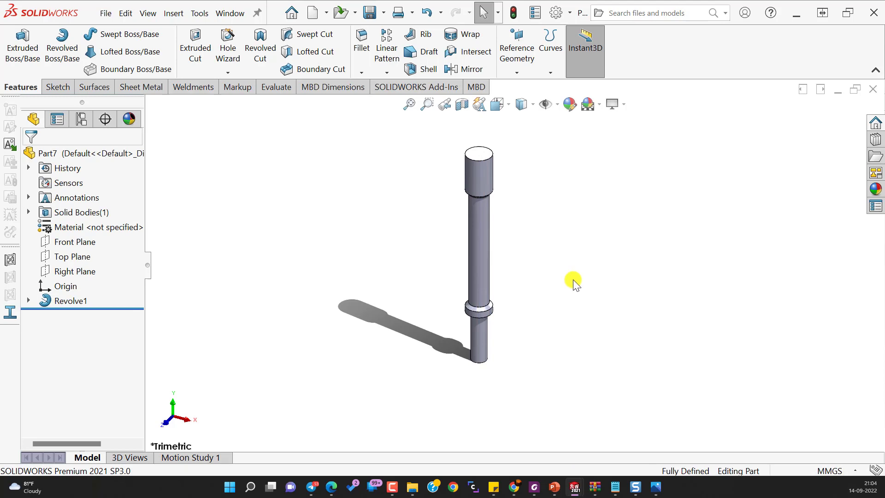
Step: Apply the steel material AISI 4130 Steel, normalized at 870C to the part
mouse_move(561, 262)
middle_mouse_down()
mouse_move(548, 239)
mouse_move(545, 267)
middle_mouse_up()
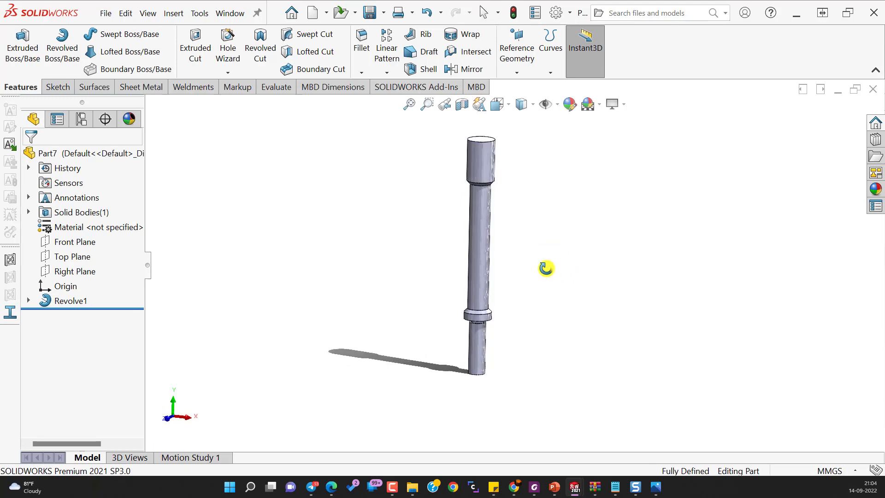
key("ctrl+7")
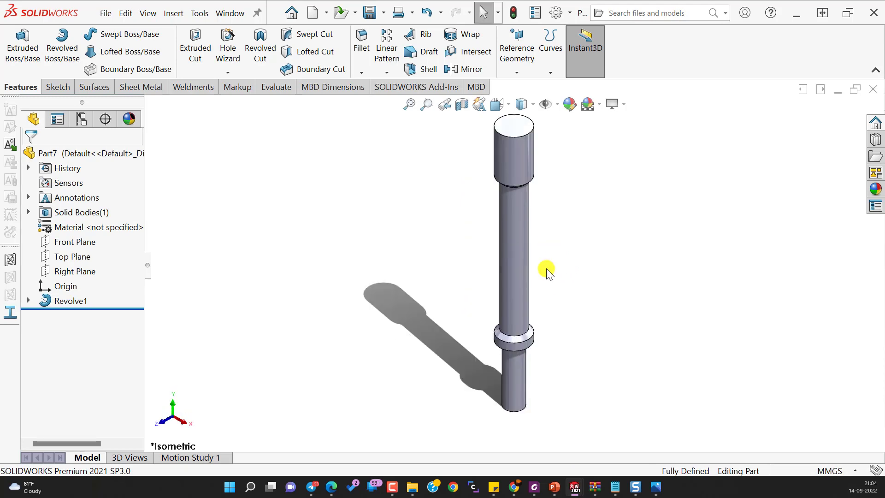
right_click(101, 227)
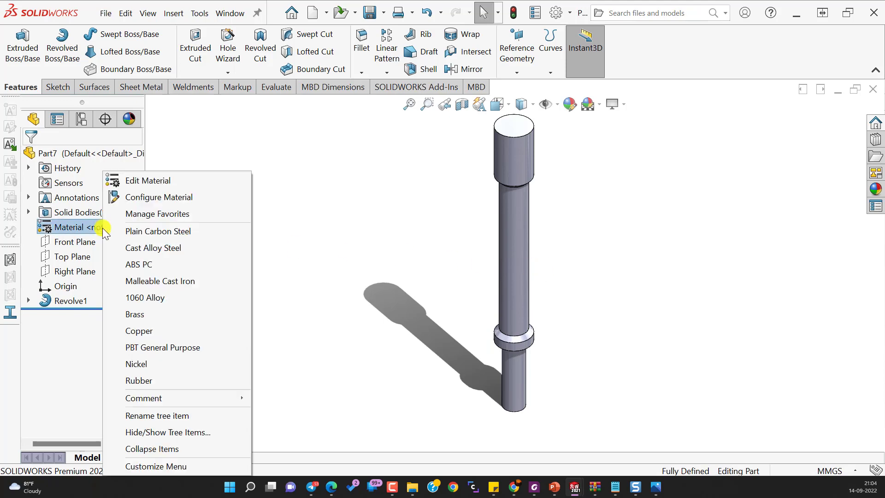
left_click(147, 182)
left_click(258, 225)
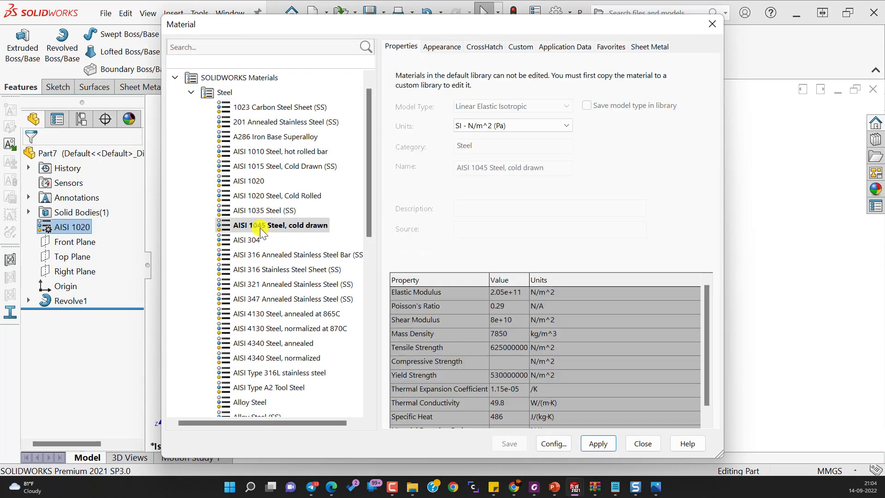
left_click(279, 315)
left_click(256, 328)
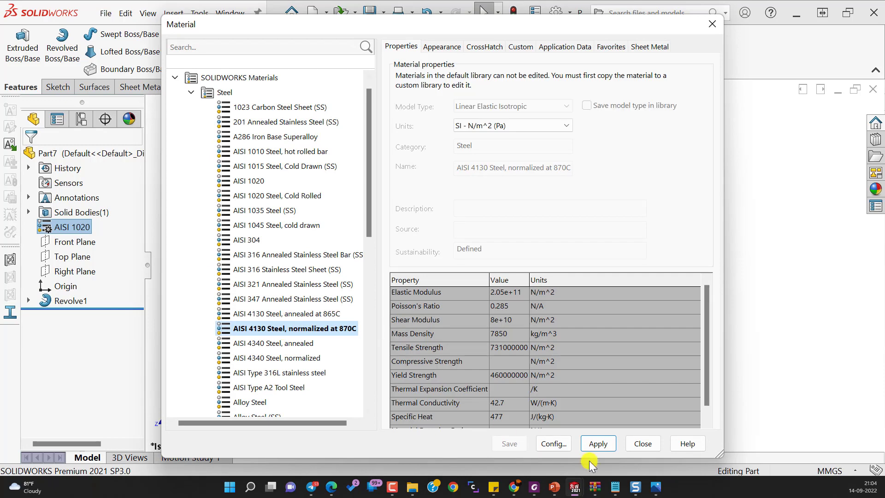
left_click(598, 444)
left_click(643, 444)
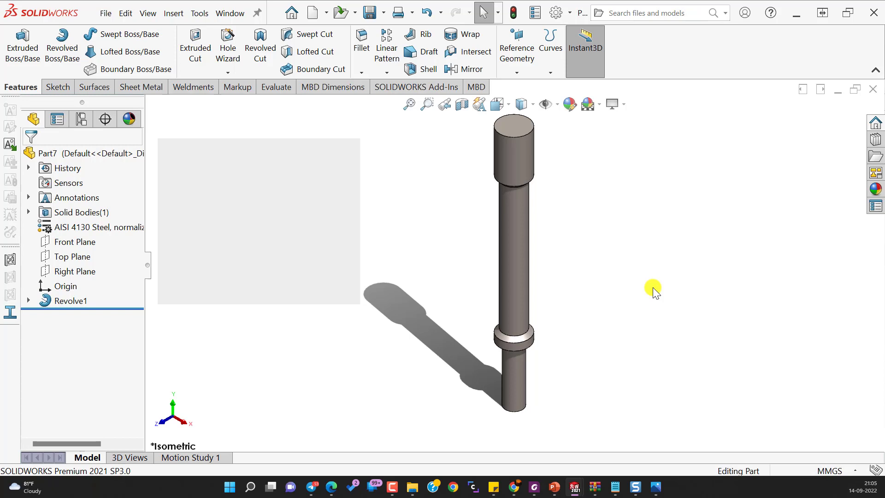
Step: Chamfer the circular edge at the shaft's lower end by 1 mm at 45°
left_click(361, 73)
left_click(371, 103)
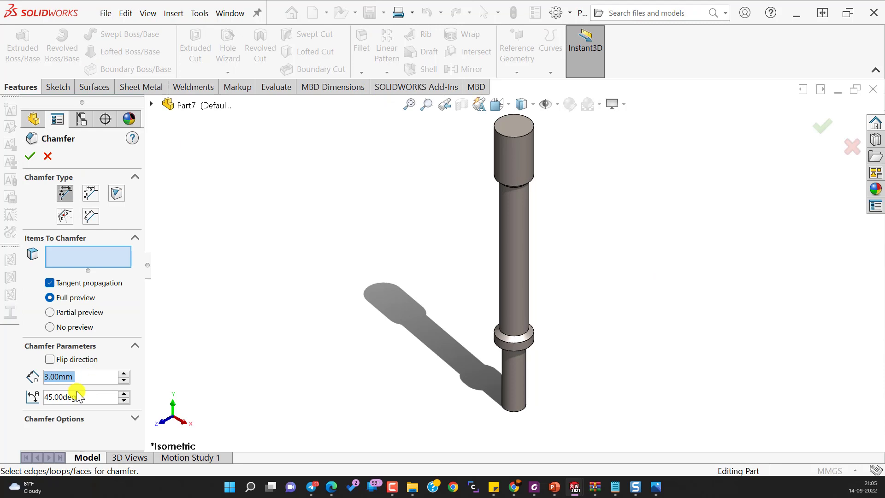
type("1")
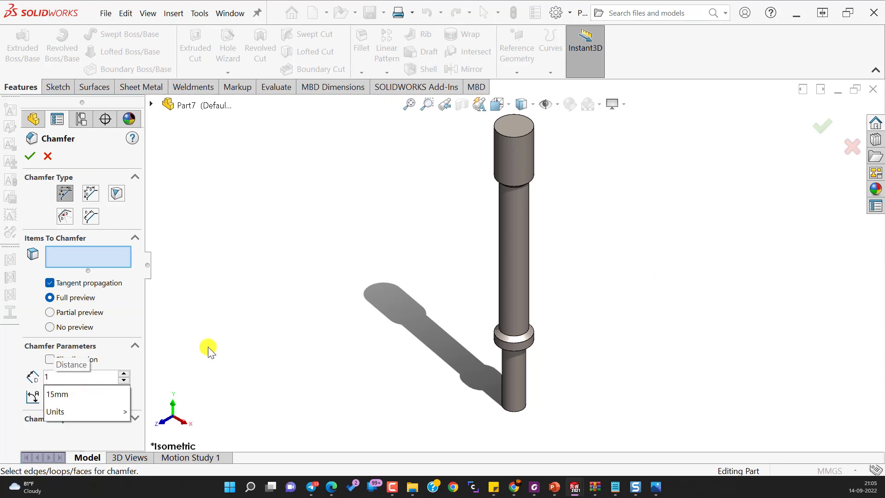
key("Return")
left_click(509, 412)
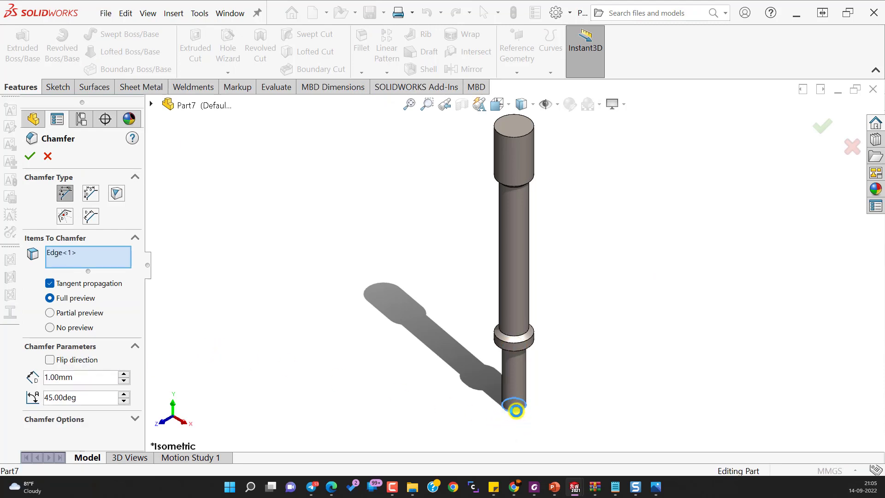
left_click(30, 157)
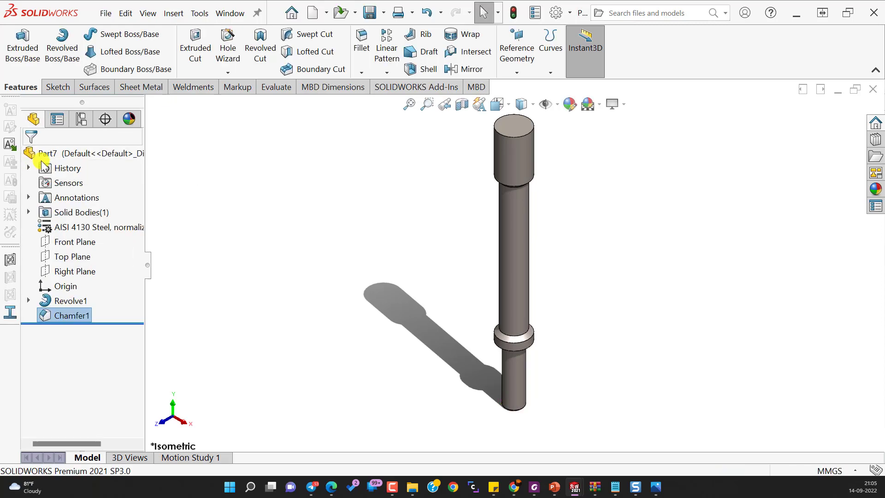
Step: Fillet the groove's upper circular edge, directly beneath the collar, with a 1 mm radius
middle_click_drag(537, 362, 551, 338)
key("ctrl+space")
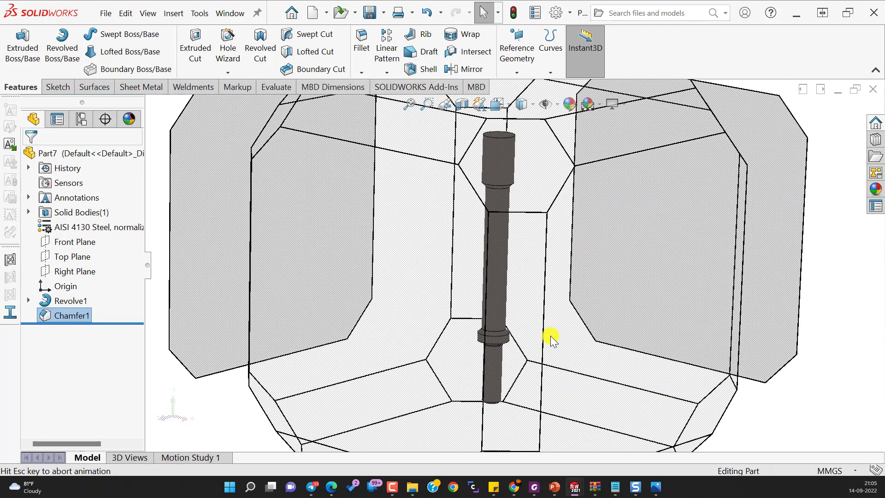
left_click(342, 350)
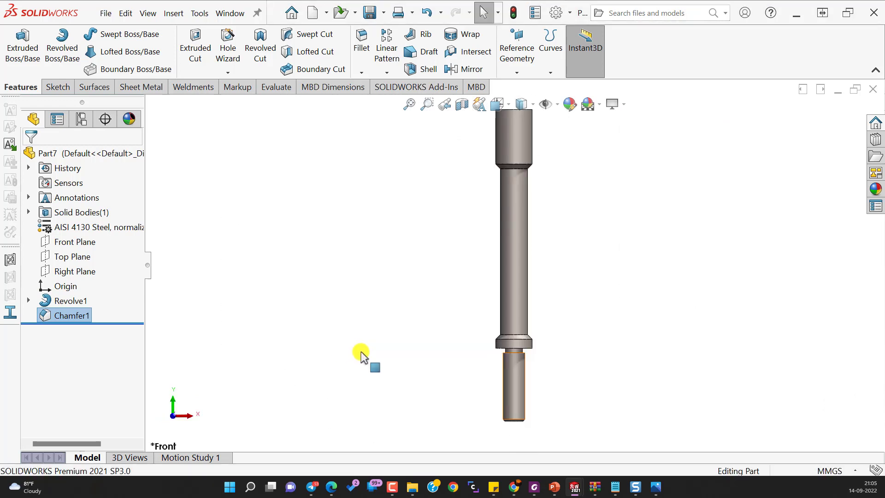
scroll(514, 361, "down", 6)
middle_click_drag(514, 341, 478, 330)
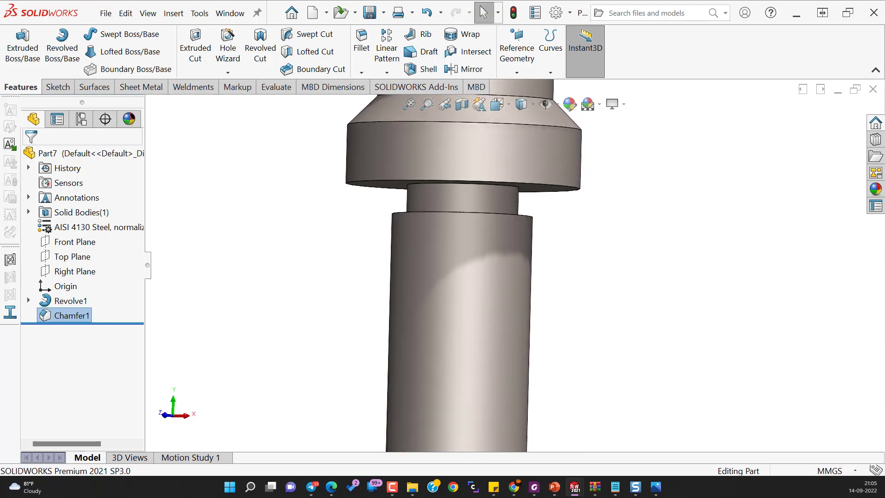
left_click(650, 238)
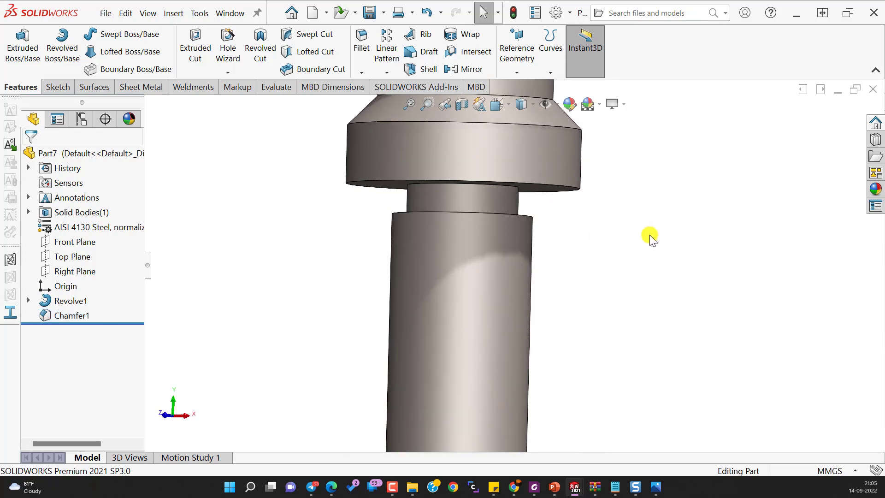
left_click(362, 74)
left_click(374, 89)
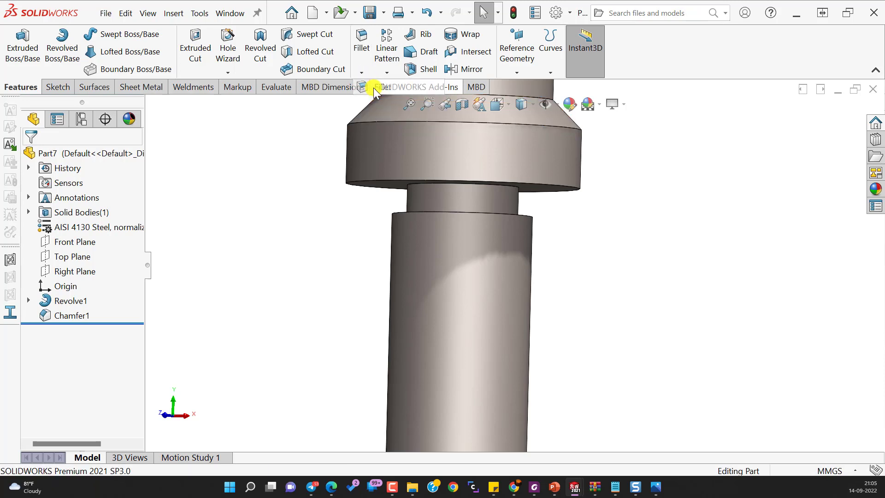
left_click(518, 187)
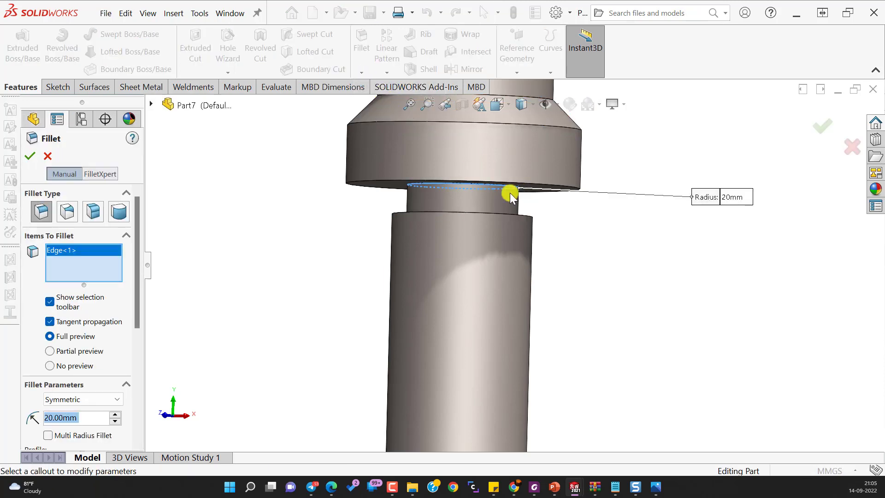
type("1")
key("Return")
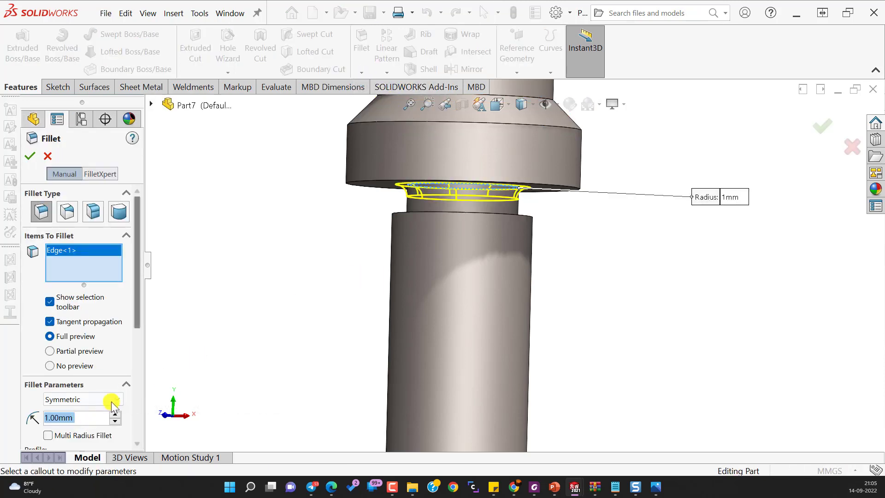
left_click(250, 335)
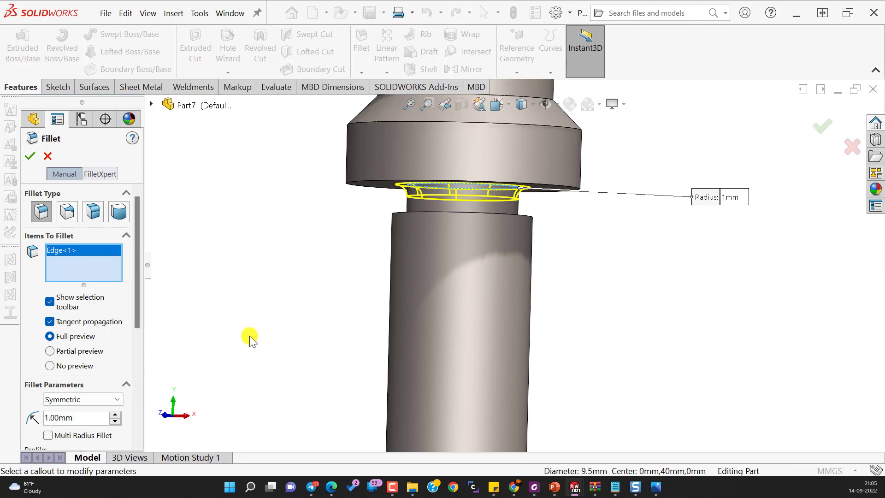
left_click(31, 156)
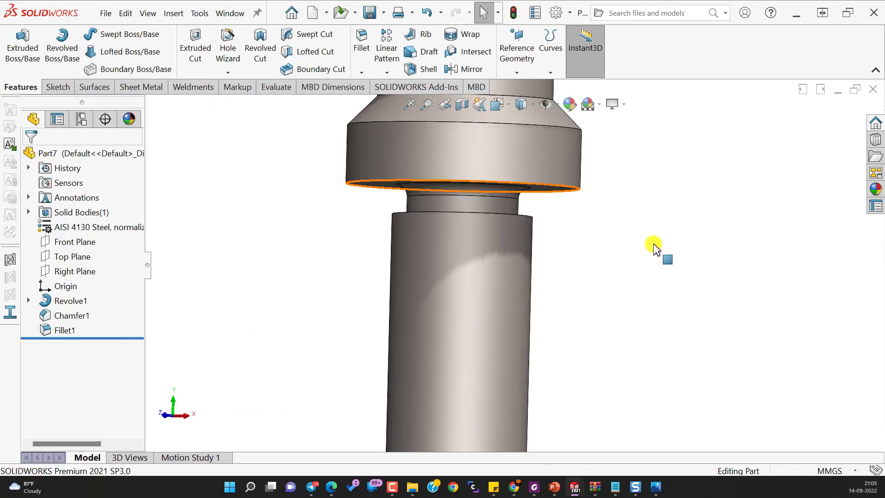
Step: Fillet the groove's lower inner circular edge, where it meets the lower shaft section, with a 0.5 mm radius
middle_click_drag(653, 242, 653, 243)
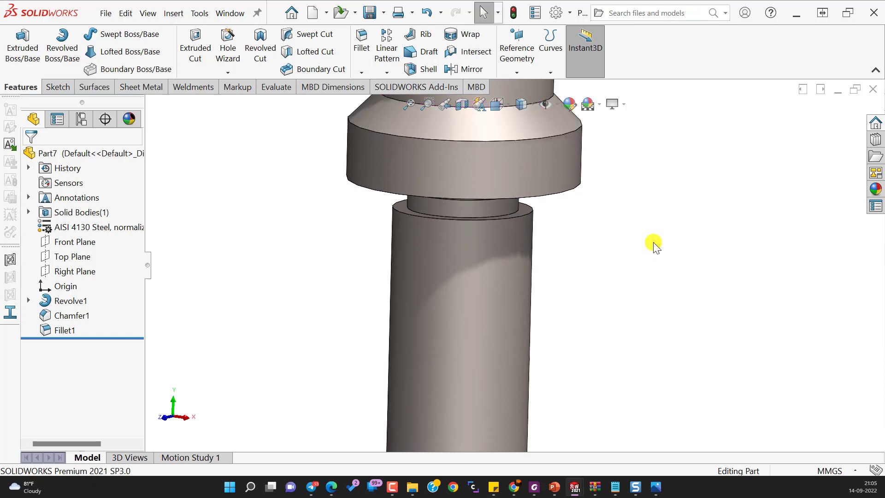
left_click(361, 41)
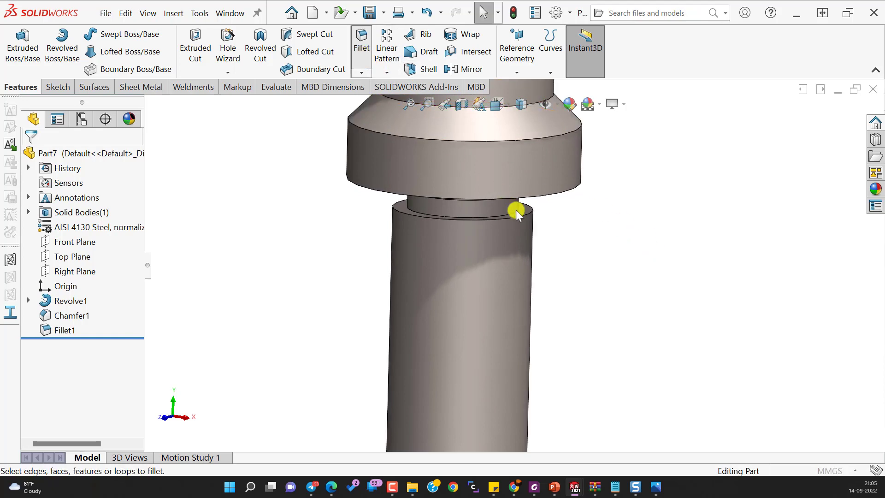
left_click(516, 211)
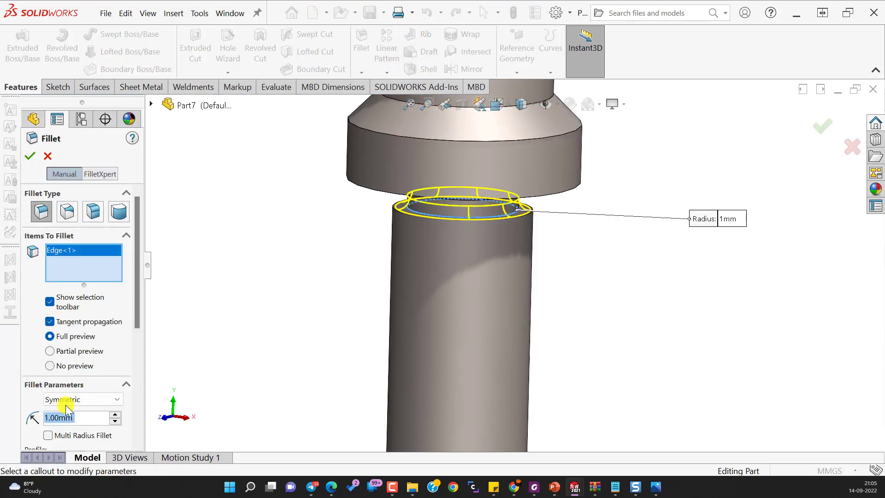
type("0.5")
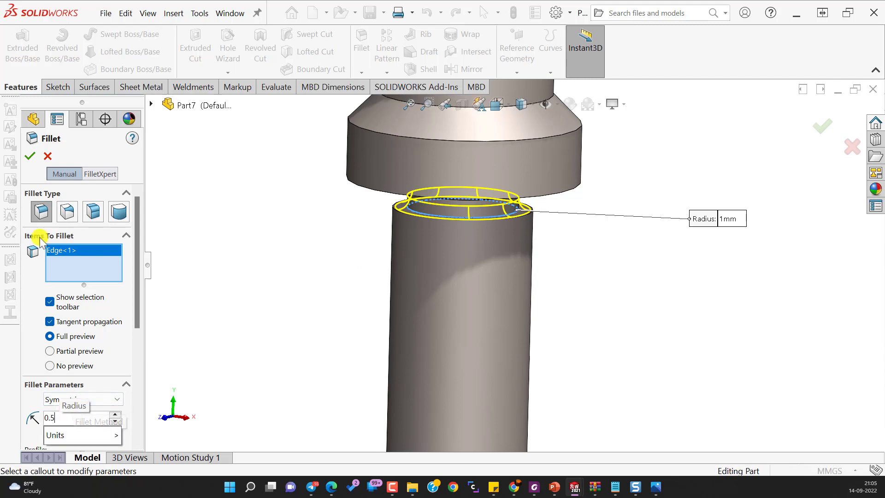
key("Return")
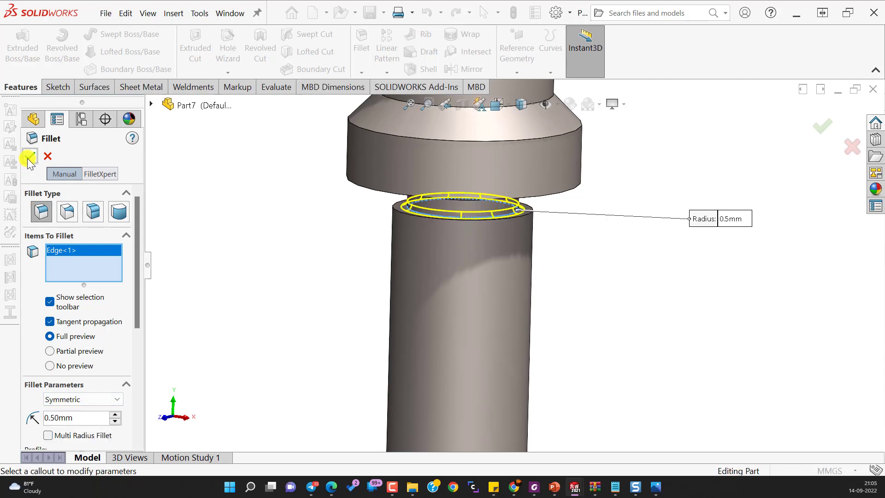
left_click(30, 157)
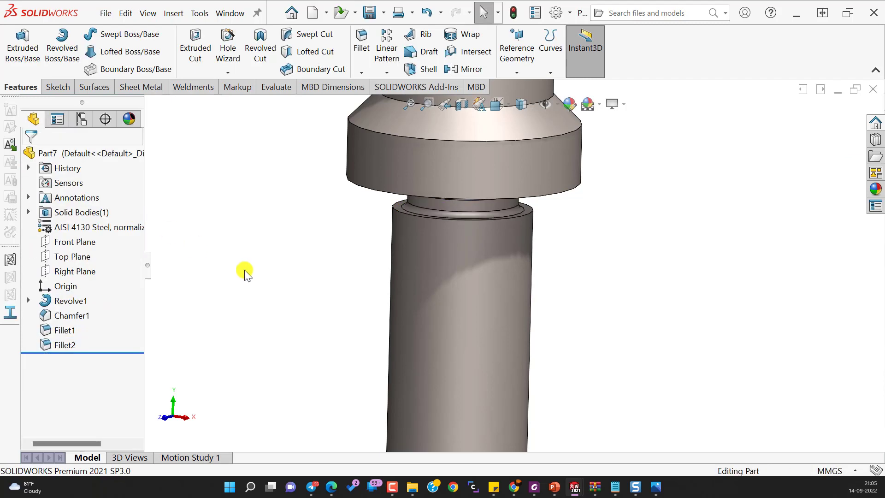
Step: Start a BSI dowel hole with the Hole Wizard and position it at the centre of the shaft's top face
scroll(414, 299, "up", 3)
scroll(585, 329, "up", 4)
key("ctrl+space")
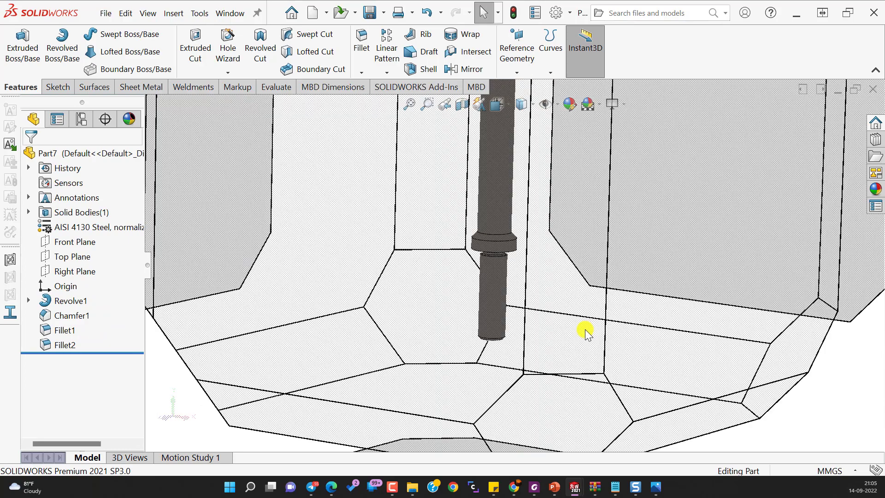
left_click(353, 295)
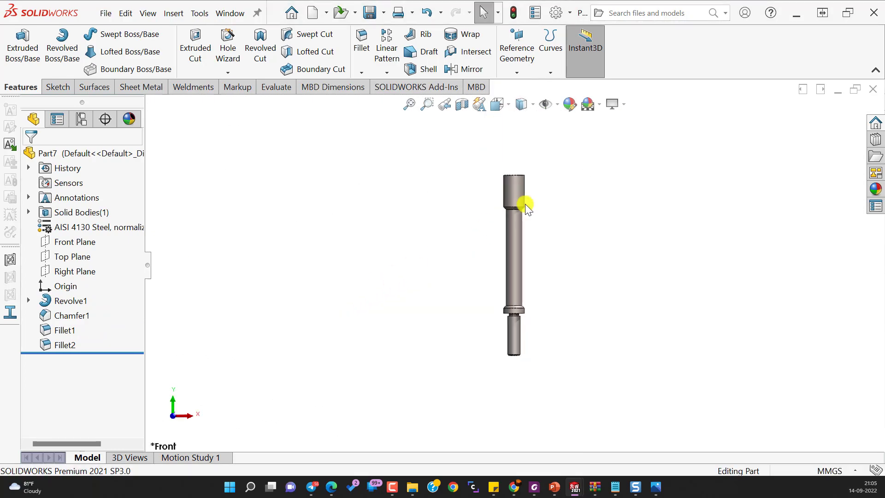
scroll(524, 203, "down", 3)
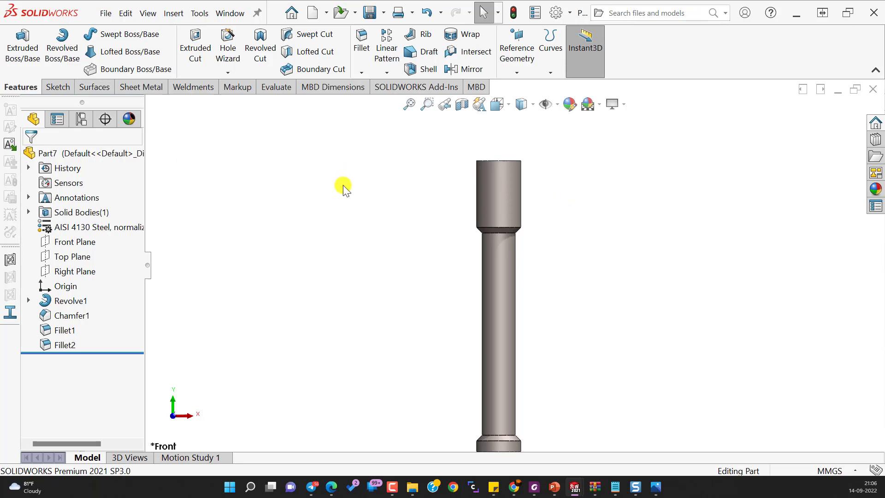
left_click(223, 47)
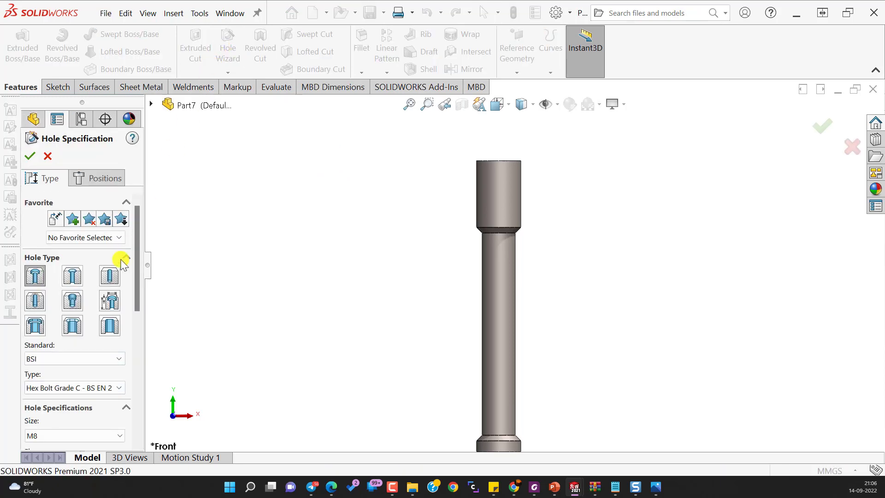
left_click(110, 276)
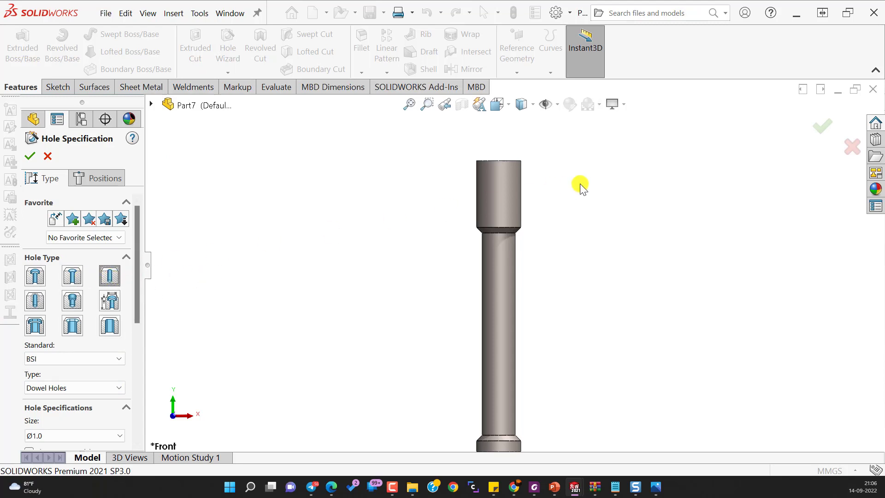
key("ctrl+7")
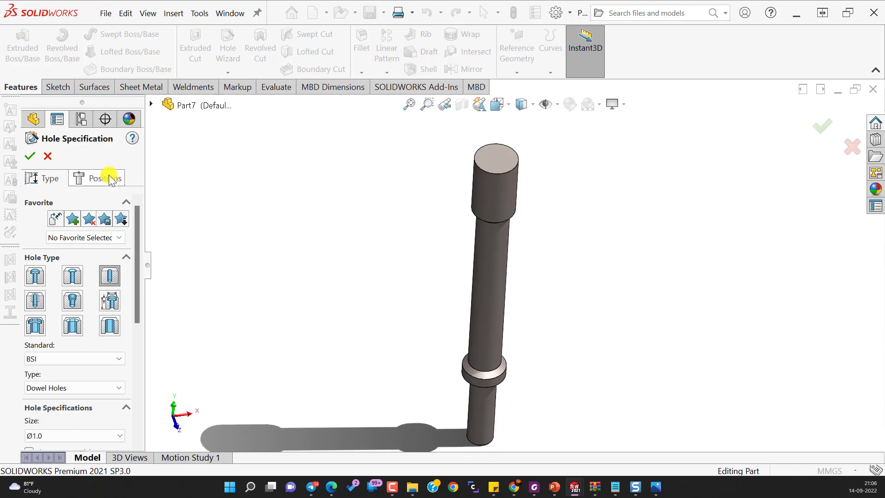
left_click(111, 178)
left_click(78, 298)
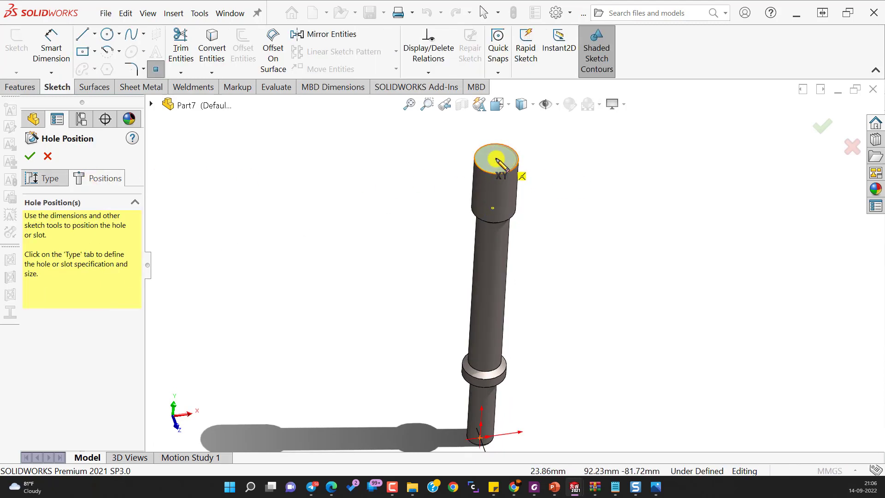
left_click(497, 161)
middle_click_drag(572, 197, 561, 262)
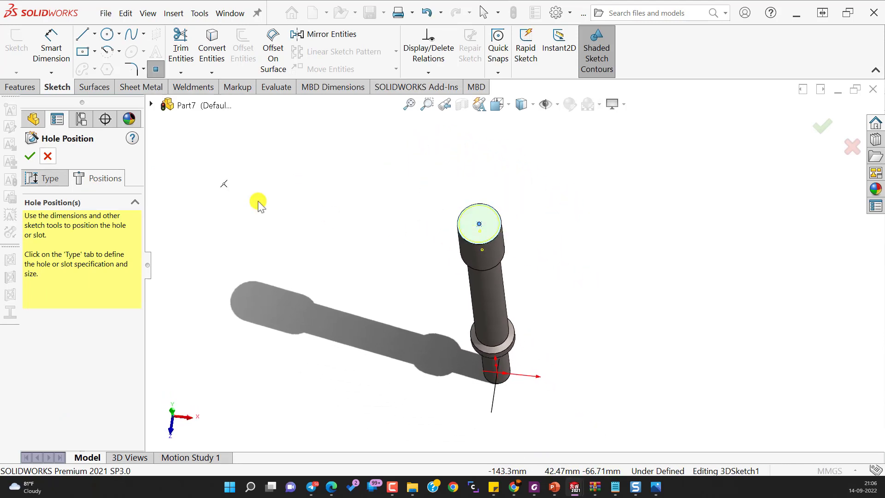
Step: Create the dowel hole at size Ø10.0, blind 30 mm deep, with the near side countersink turned off
left_click(45, 180)
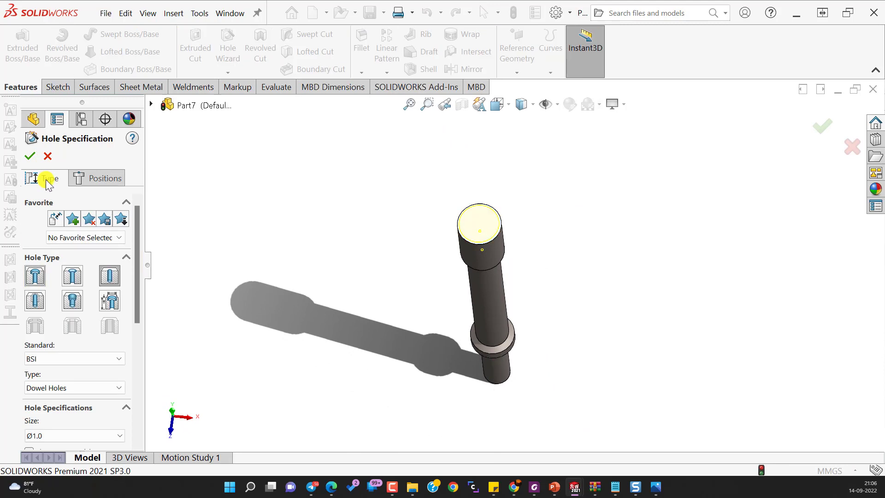
left_click_drag(136, 318, 137, 362)
left_click(112, 341)
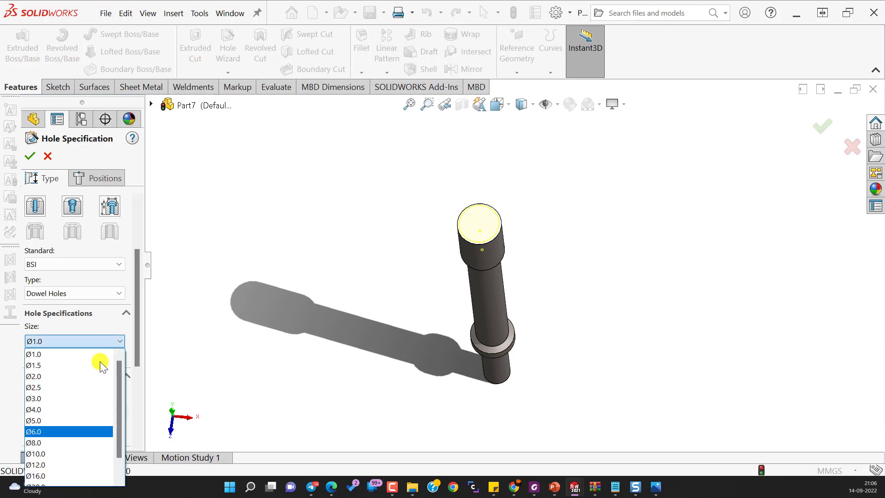
left_click(35, 453)
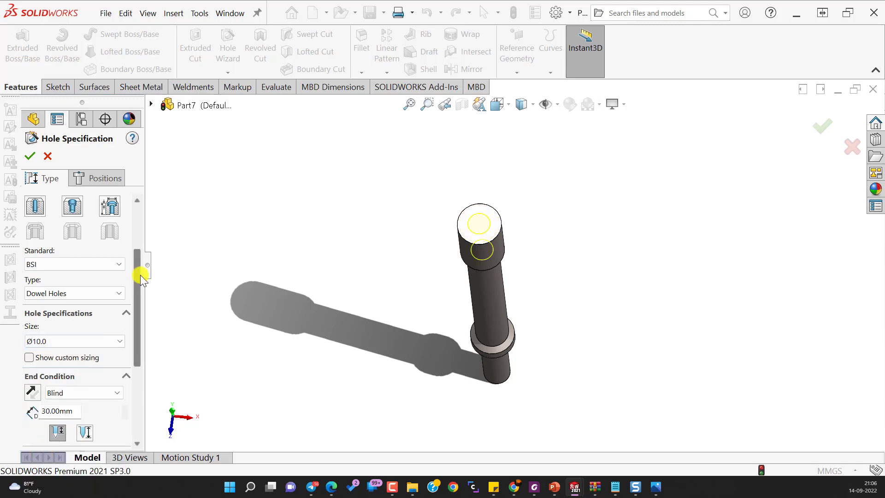
left_click_drag(140, 275, 141, 361)
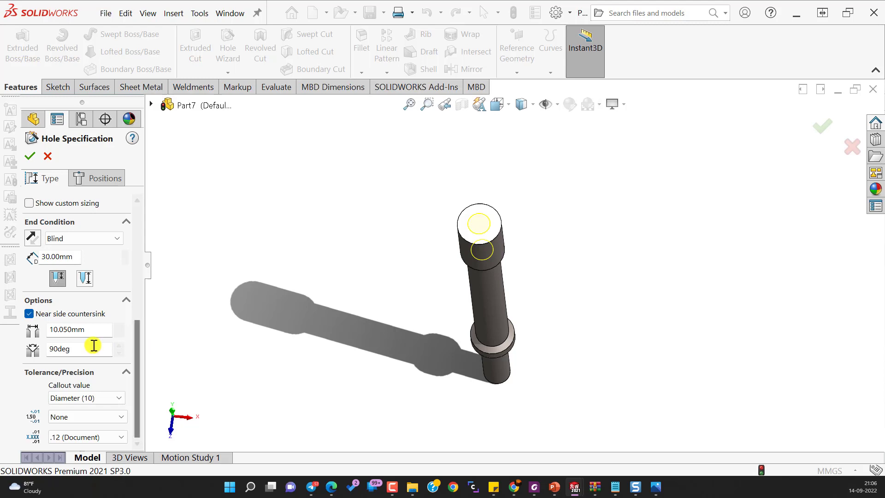
double_click(60, 329)
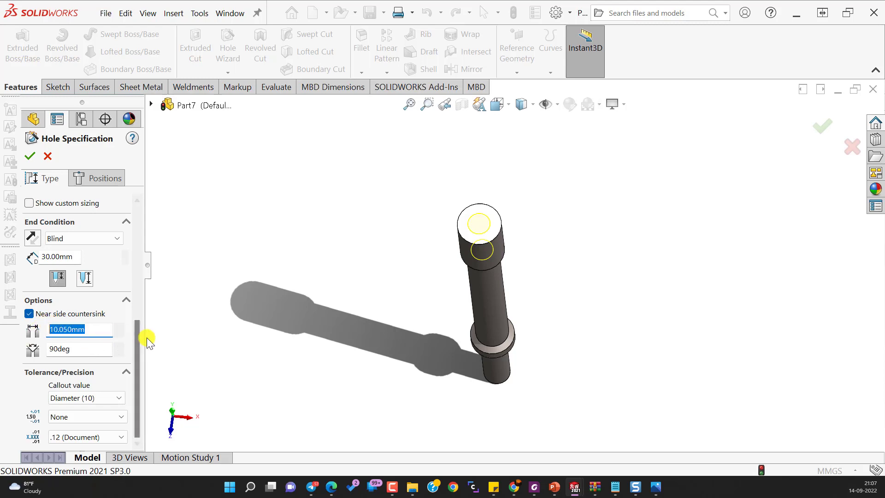
left_click(28, 314)
left_click(29, 313)
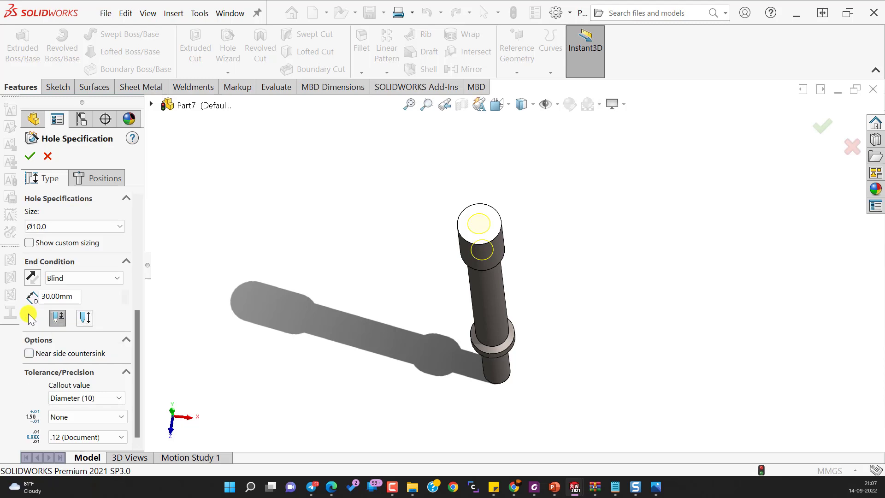
left_click(35, 159)
Step: Inspect the hole's interior with a temporary section view through the Front Plane
mouse_move(341, 308)
middle_mouse_down()
mouse_move(268, 251)
mouse_move(276, 277)
middle_mouse_up()
left_click(385, 331)
key("ctrl+7")
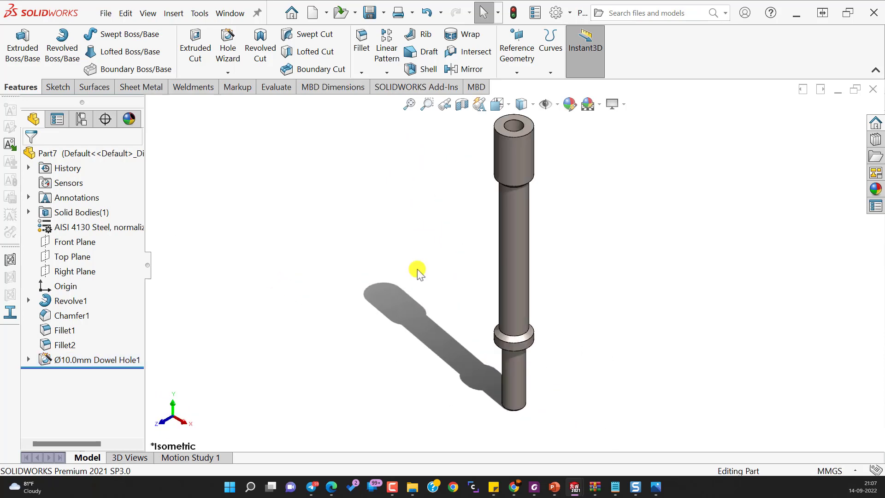
left_click(462, 105)
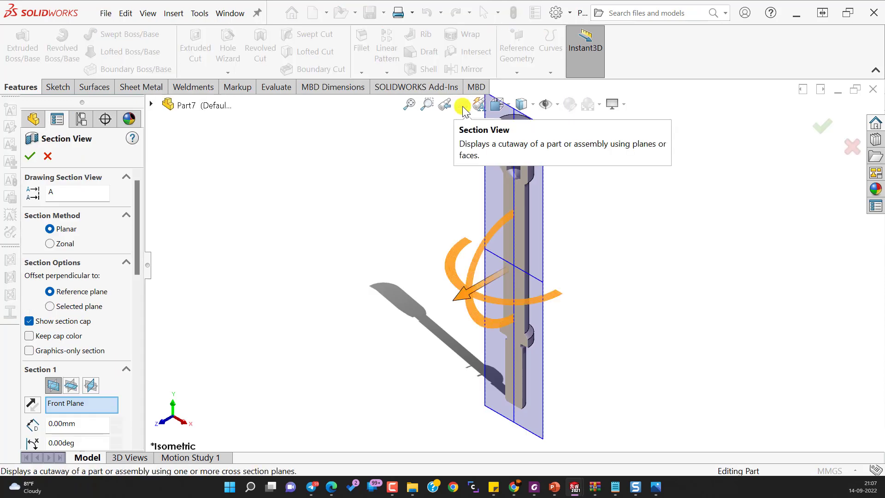
middle_click_drag(462, 107, 638, 242)
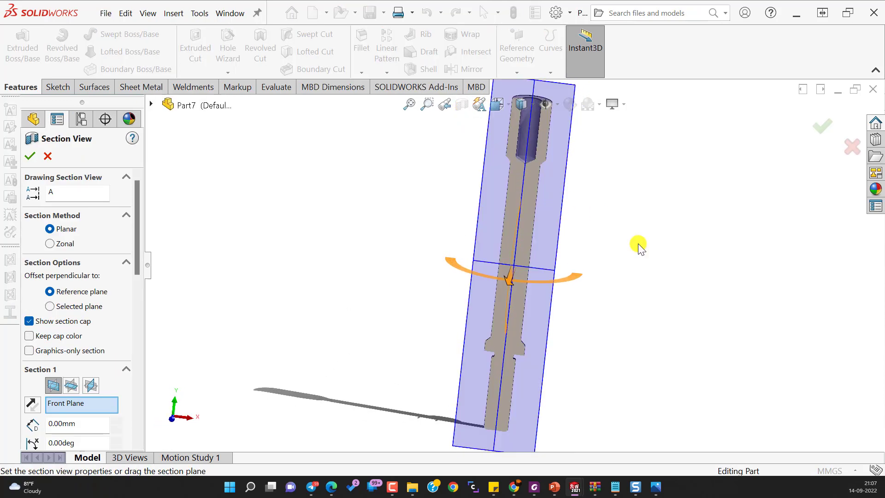
left_click(48, 156)
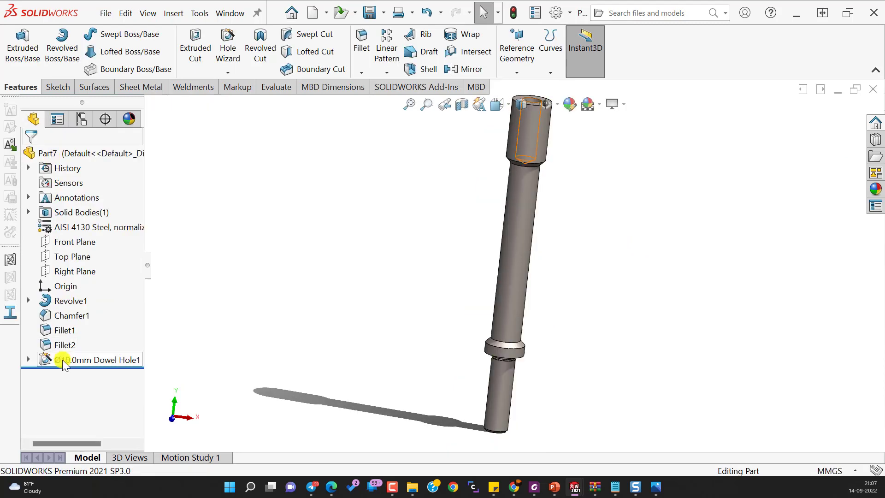
Step: Edit the Ø10.0 dowel hole and set its blind depth to 20 mm
left_click(62, 359)
left_click(81, 329)
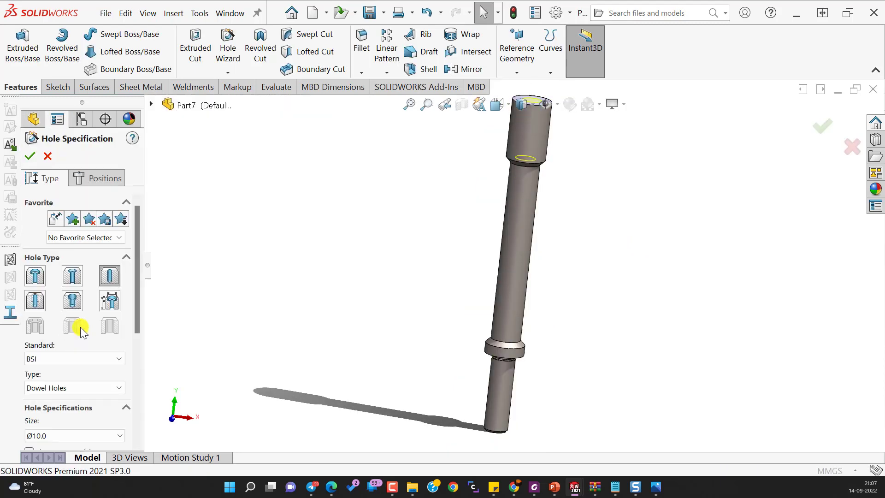
left_click_drag(141, 299, 142, 367)
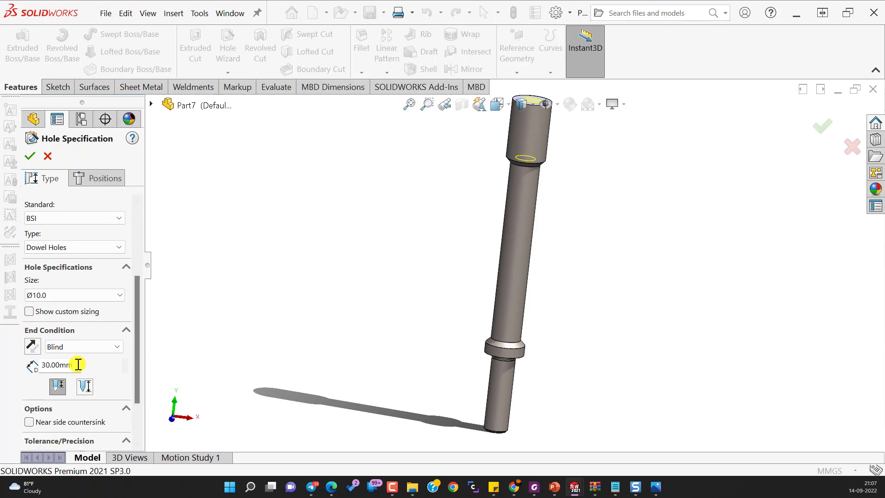
left_click_drag(79, 364, 7, 368)
type("2")
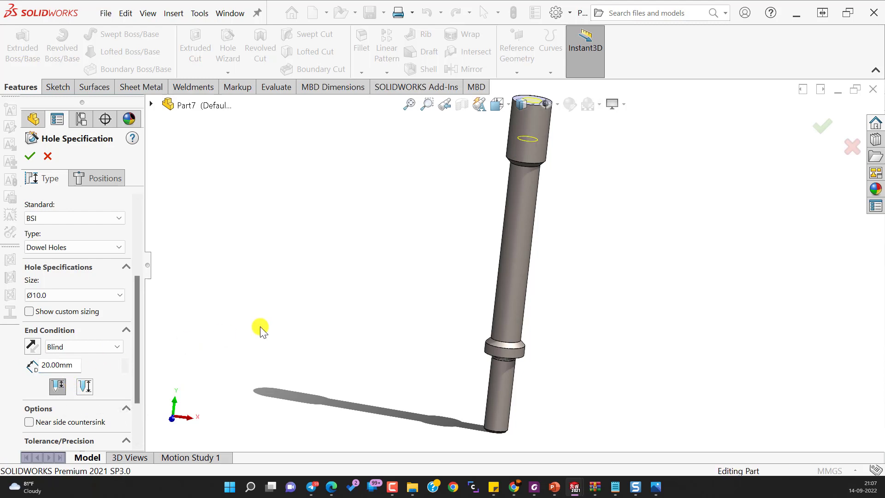
left_click(30, 156)
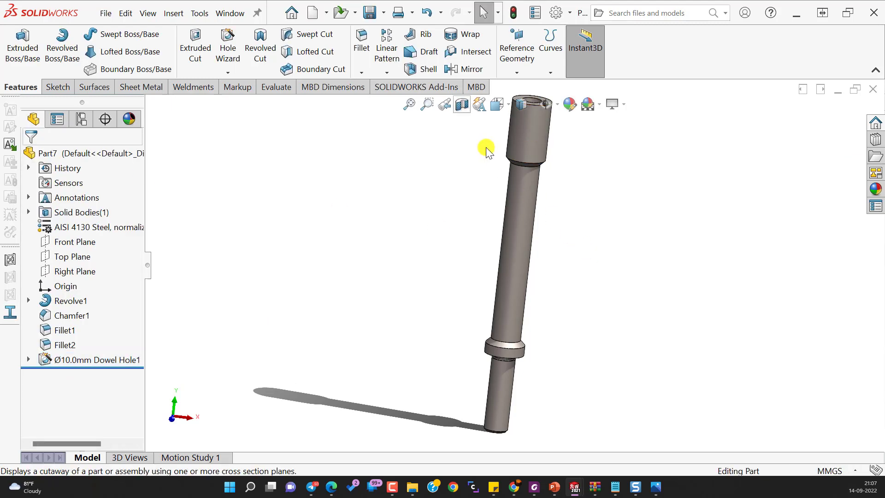
Step: Check the shortened dowel hole in isometric orientation with a temporary section view through the Front Plane
key("ctrl+7")
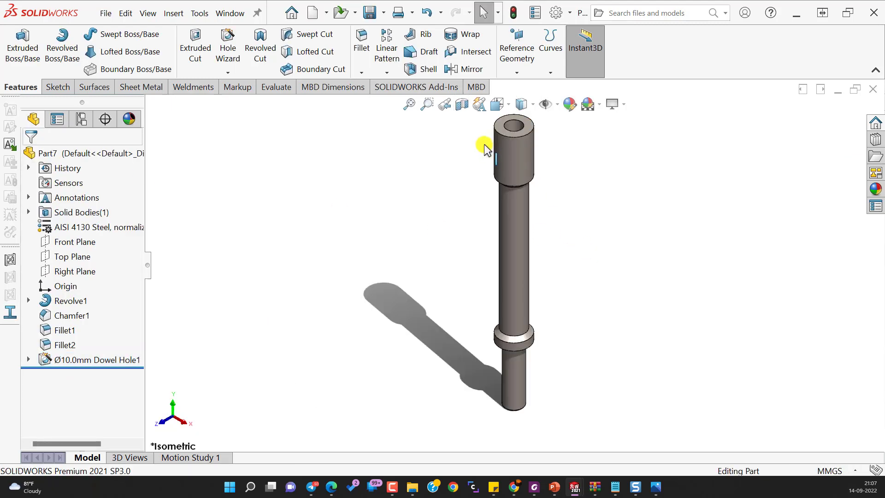
left_click(461, 104)
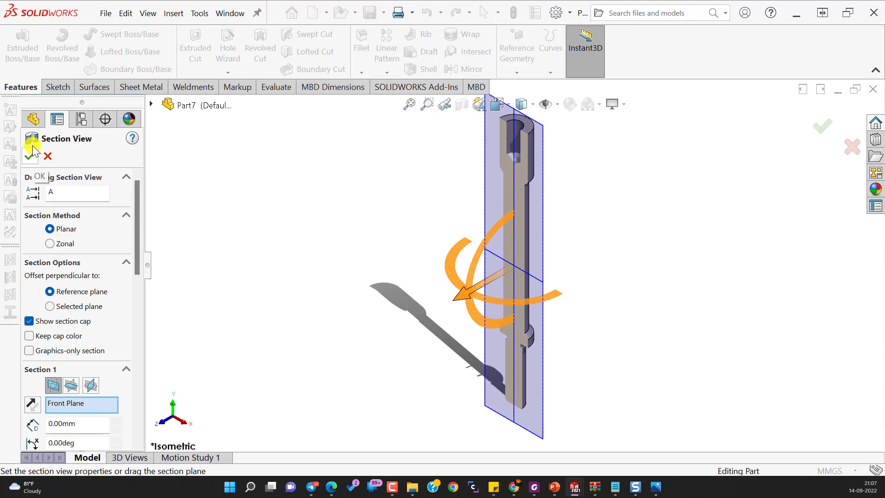
key("Escape")
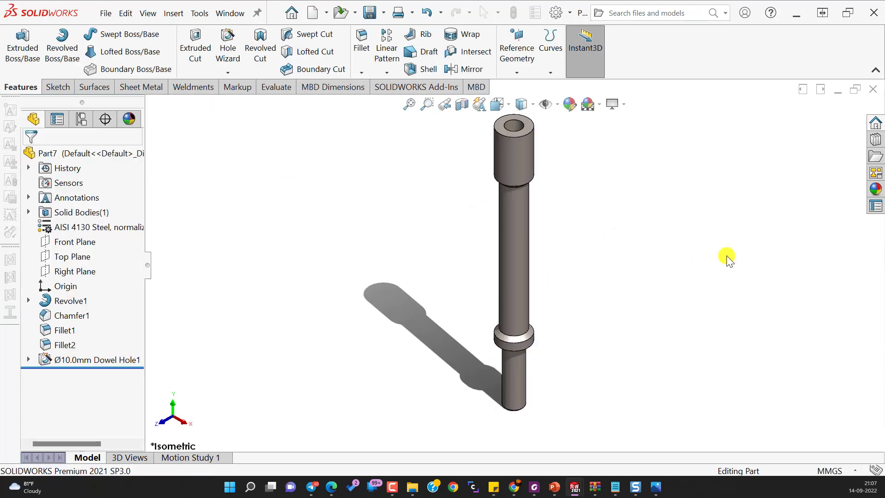
Step: Chamfer the dowel hole's circular edge on the shaft's top face with a 1.5 mm distance at 45 degrees
left_click(361, 73)
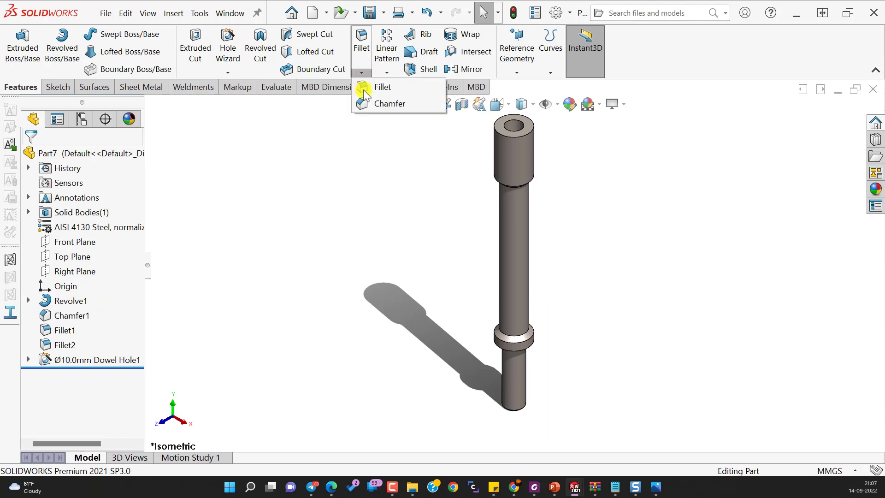
left_click(364, 104)
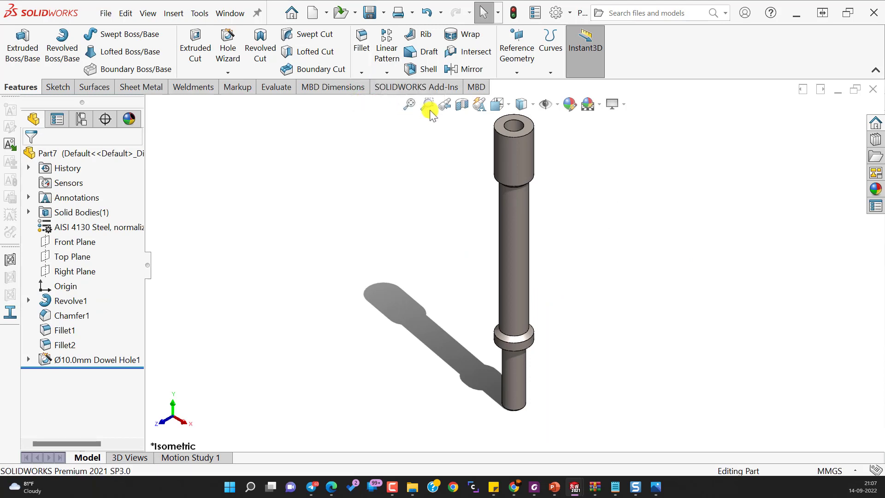
left_click(509, 127)
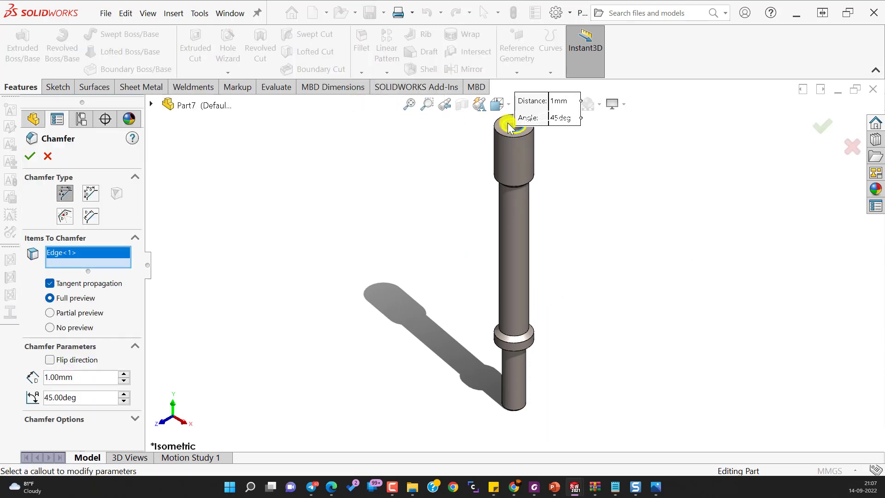
double_click(74, 376)
type("1.5")
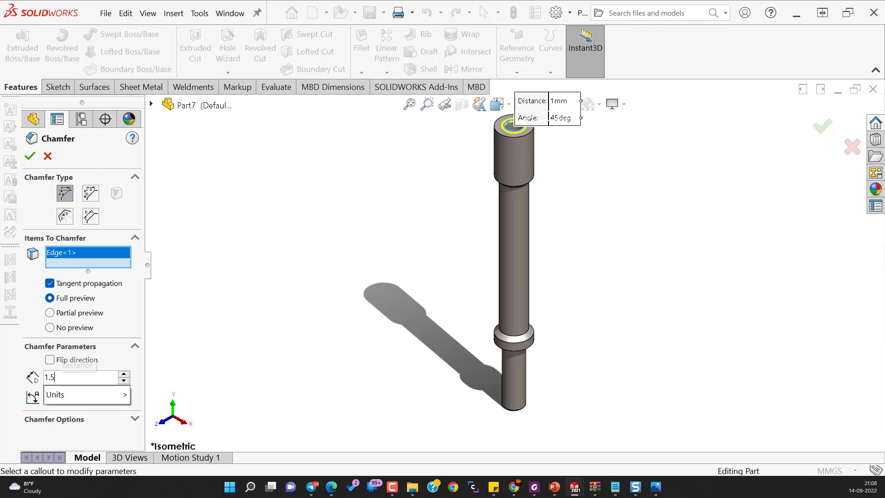
key("Return")
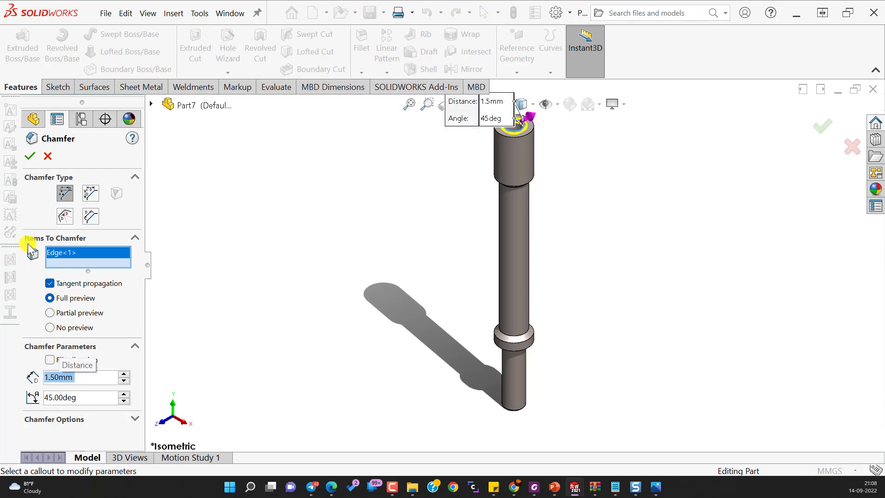
left_click(30, 156)
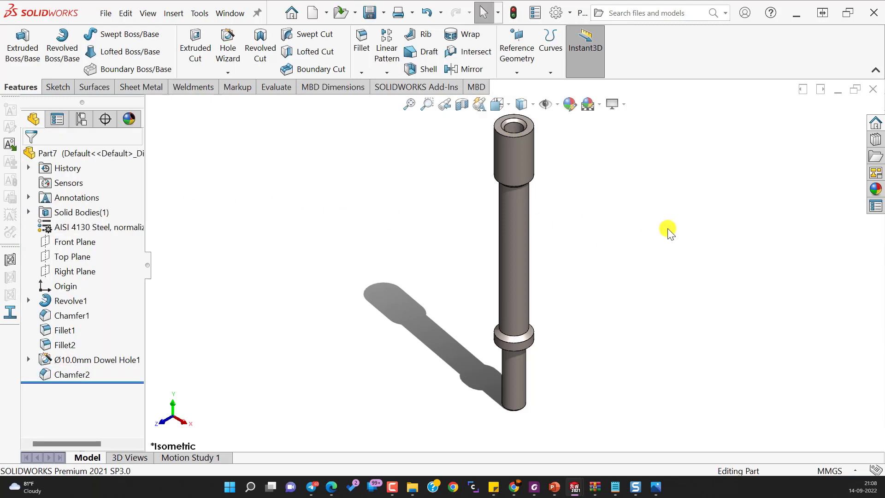
scroll(648, 238, "up", 2)
scroll(647, 239, "down", 1)
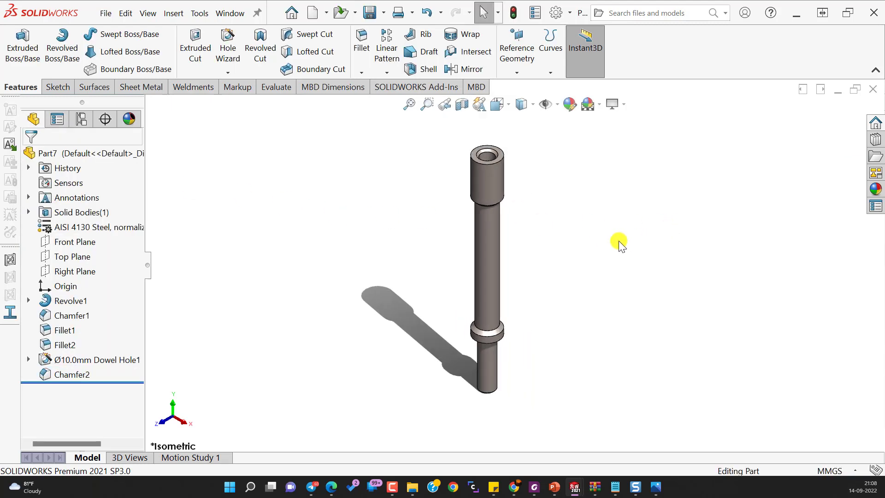
Step: Save the part as Dh-gdt-002 in the GD & T folder inside Design Hub on the Desktop
left_click(478, 87)
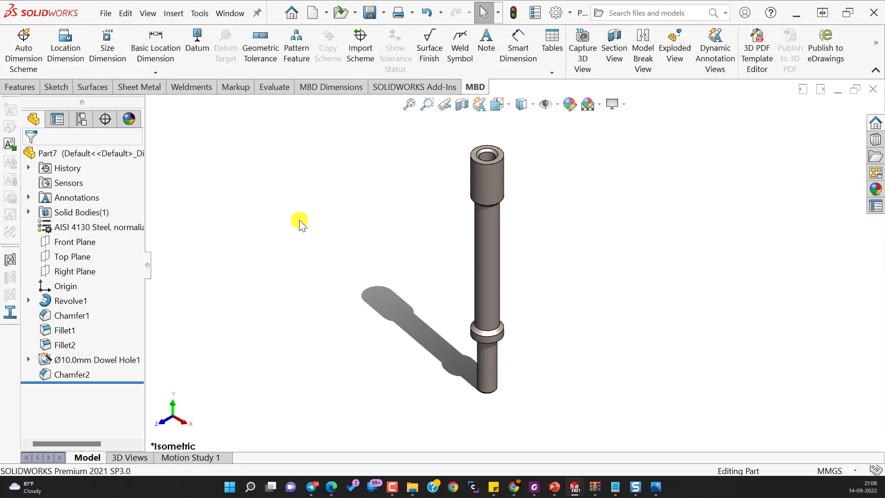
key("ctrl+s")
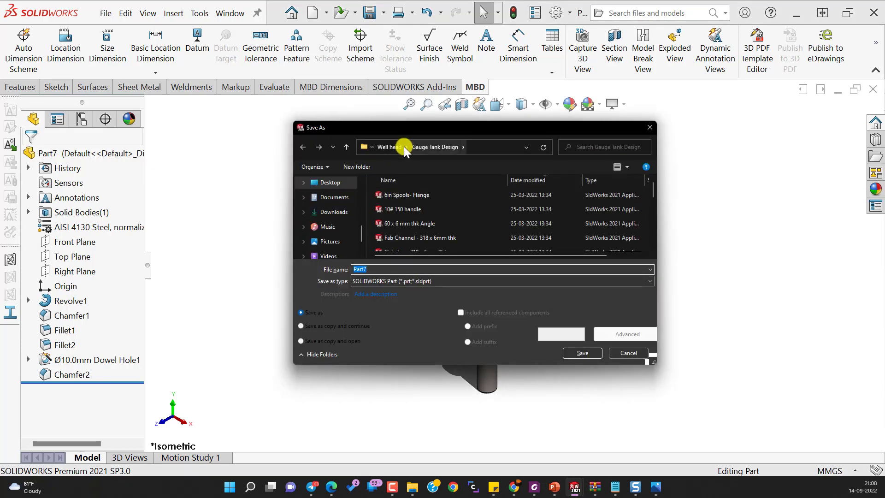
left_click(340, 184)
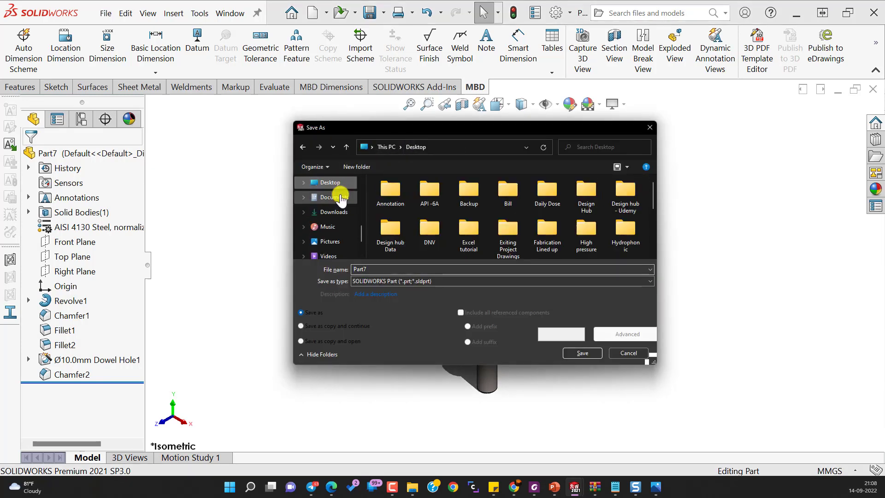
double_click(588, 203)
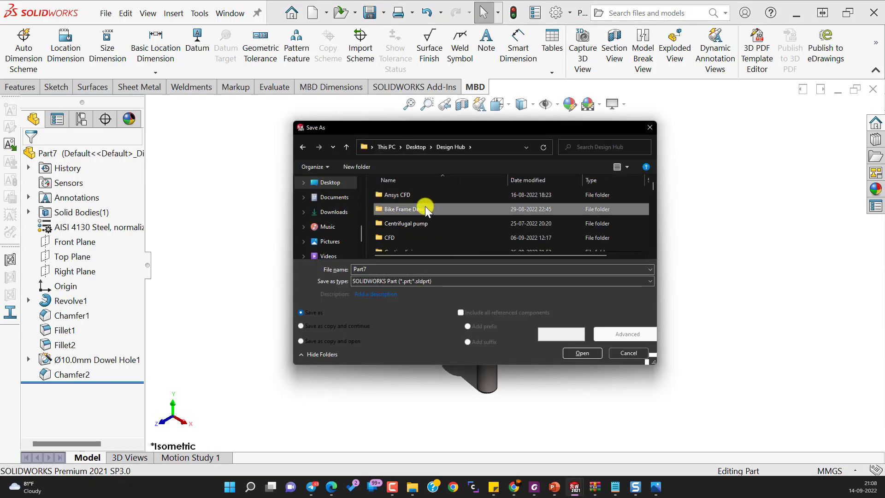
scroll(414, 220, "down", 2)
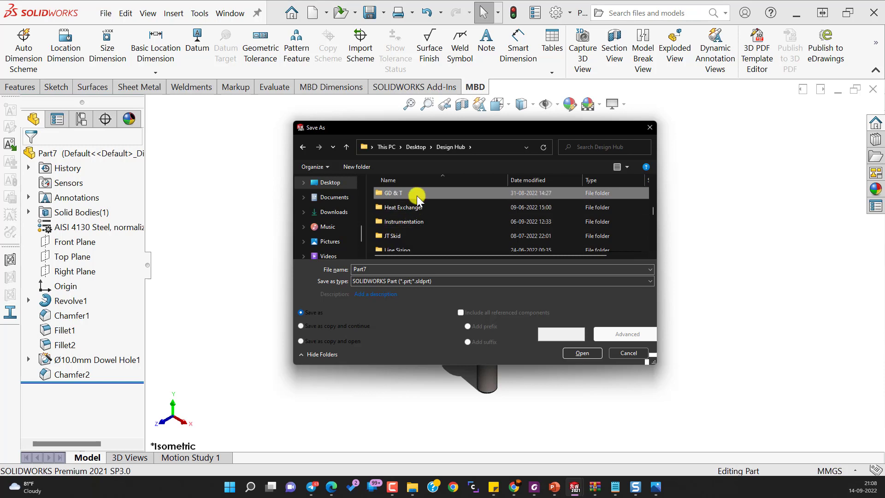
double_click(417, 196)
left_click(417, 196)
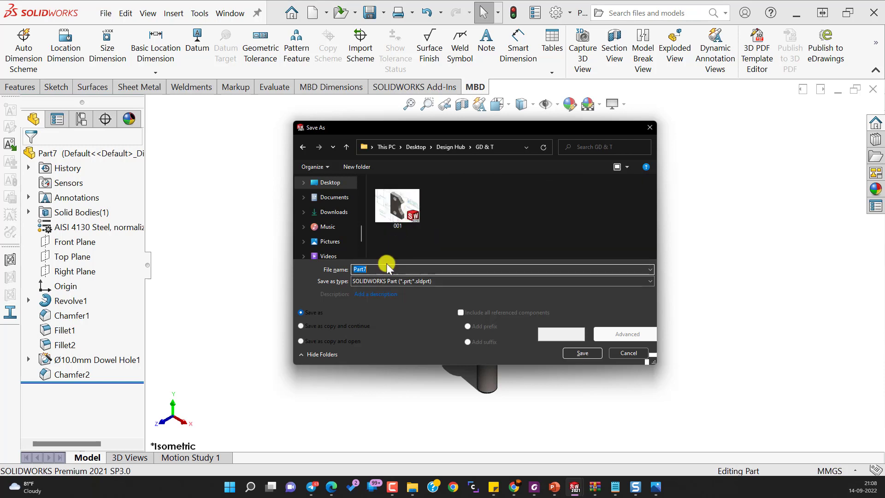
left_click(383, 267)
double_click(377, 267)
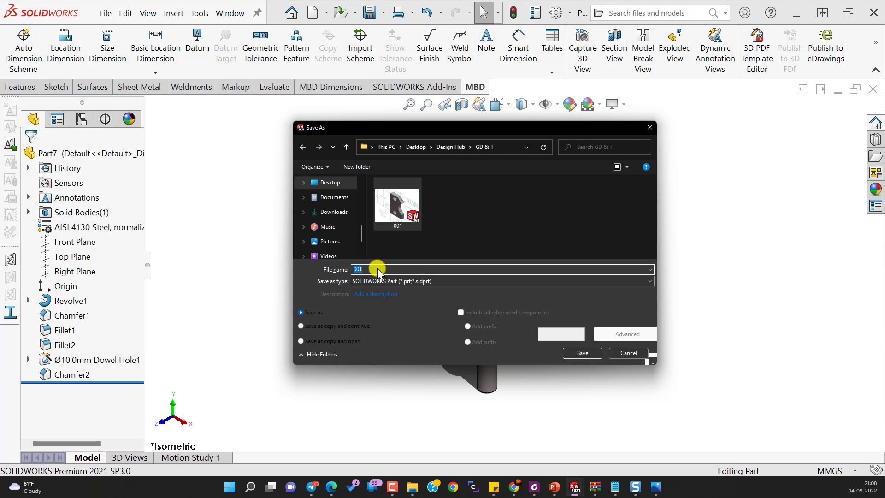
type("Dh-gdt-")
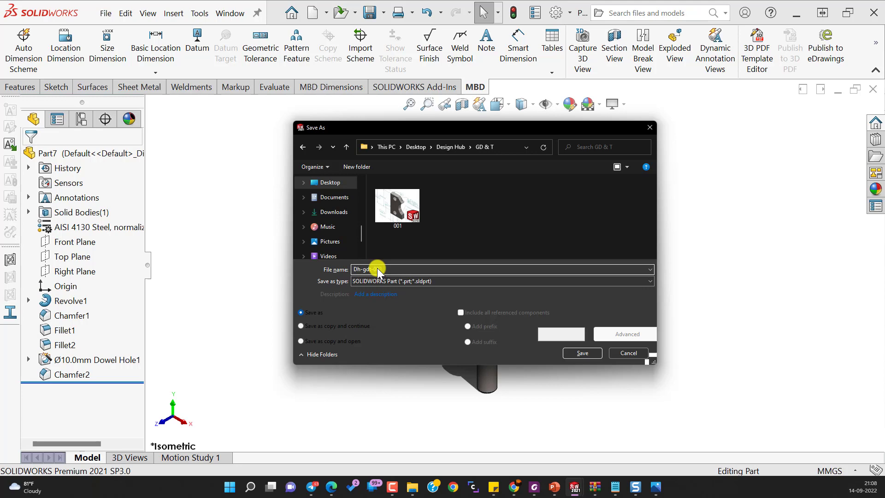
key("Return")
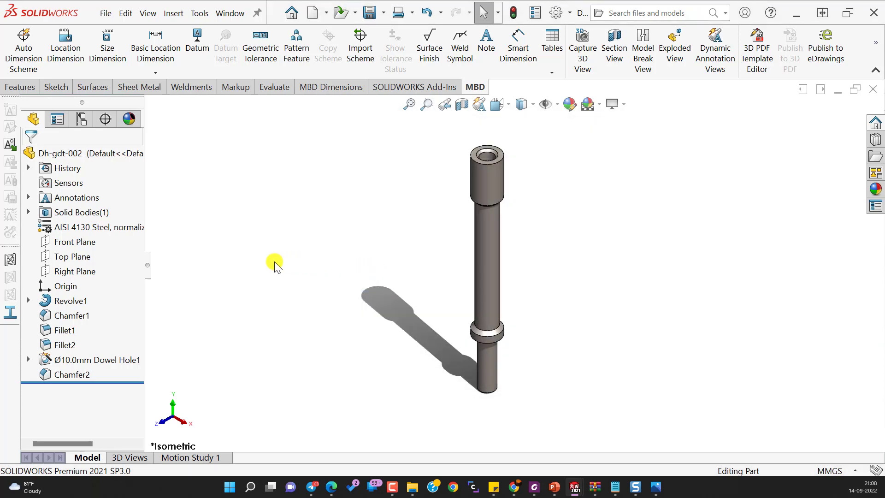
Step: Create a drawing from the part on a standard A4 (ANSI) Portrait sheet with the sheet format displayed
left_click(105, 13)
left_click(143, 126)
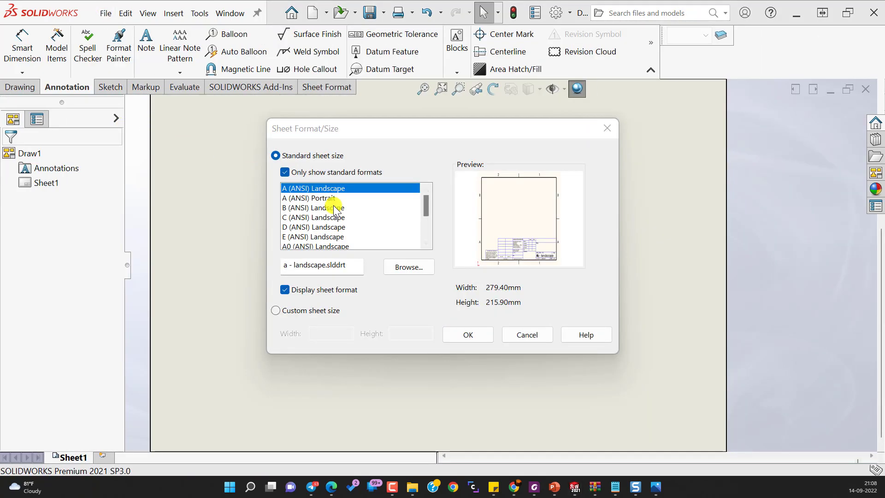
left_click(328, 208)
left_click(315, 227)
scroll(313, 233, "down", 2)
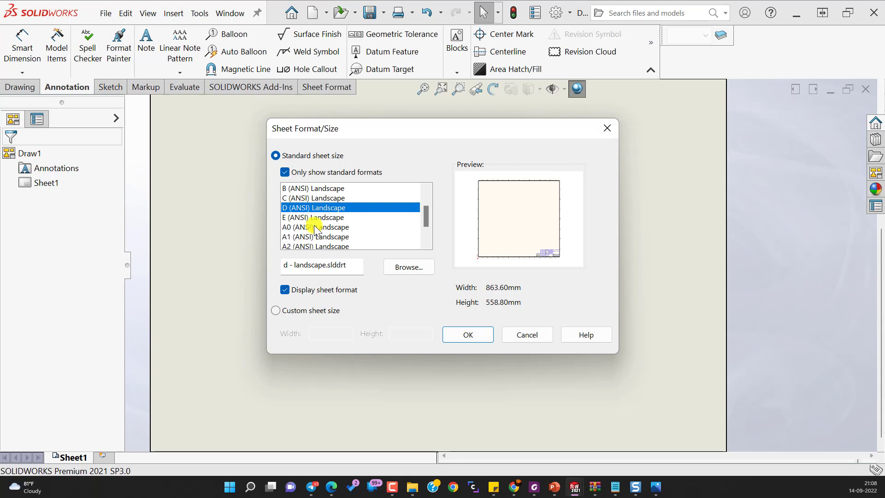
left_click(302, 236)
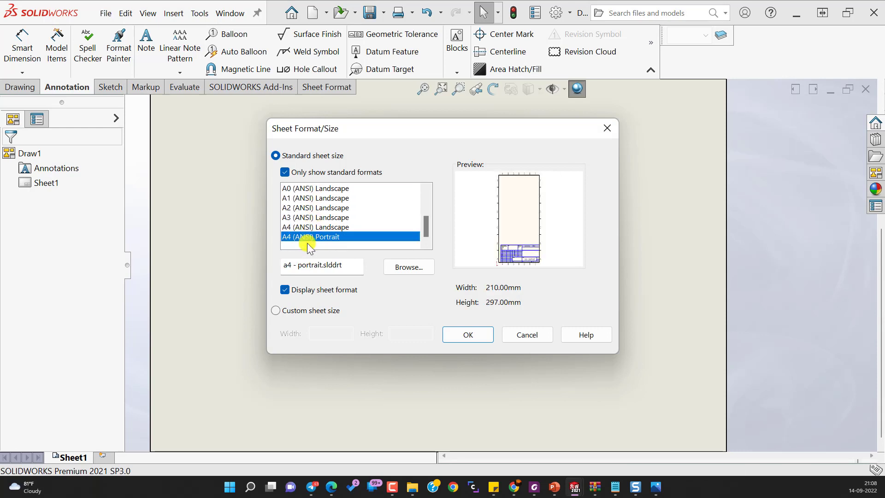
left_click(326, 227)
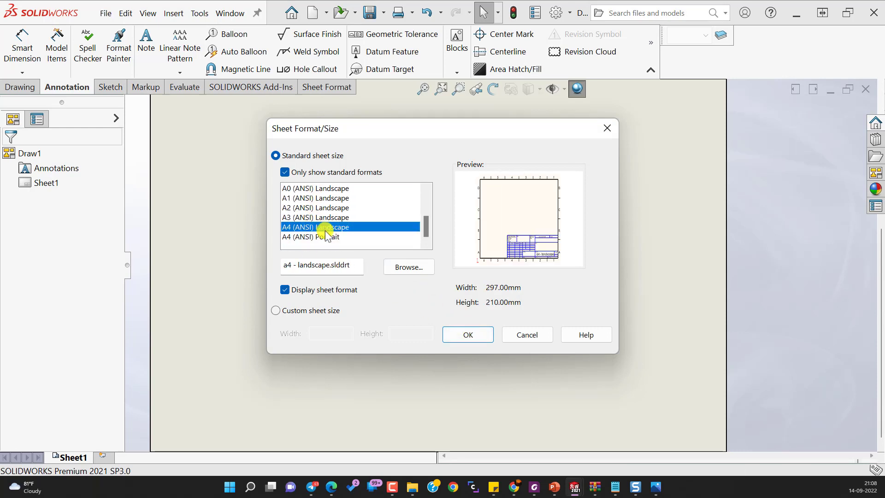
left_click(330, 236)
left_click(469, 334)
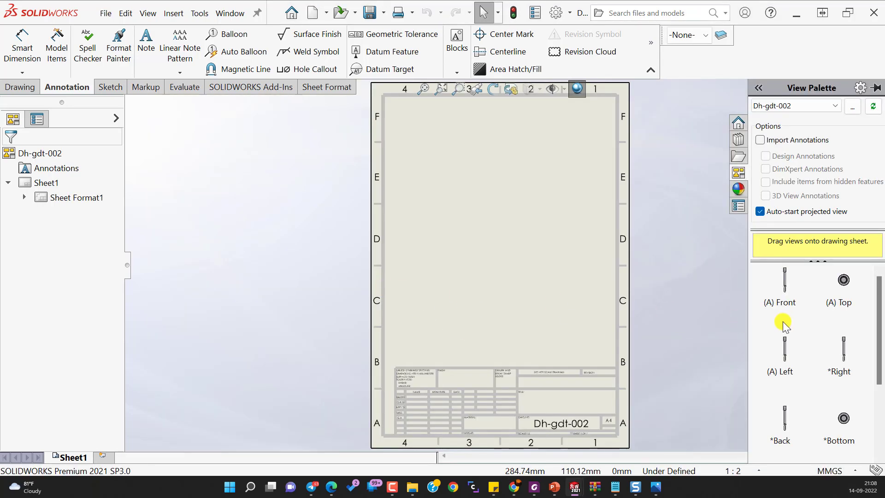
Step: Place the shaft's front view in the left half of the sheet without projected views and give it a custom scale of 1:1
mouse_move(777, 289)
left_mouse_down()
mouse_move(450, 238)
mouse_move(445, 249)
left_mouse_up()
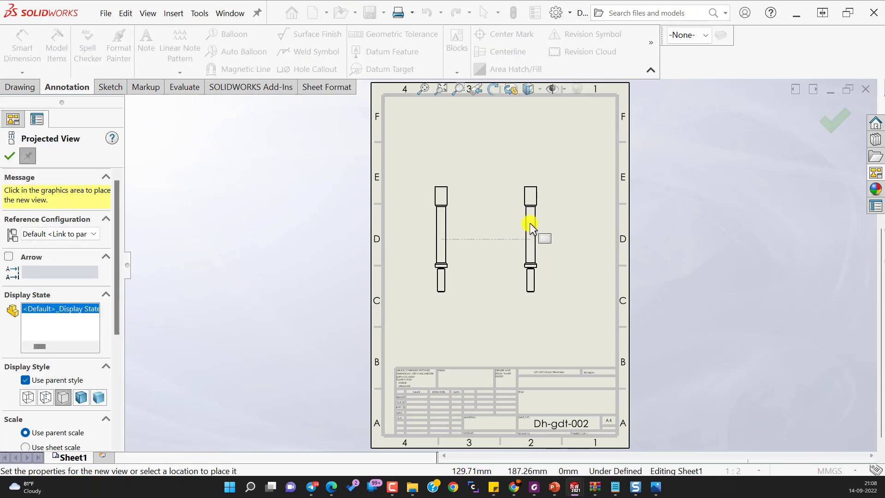
key("Escape")
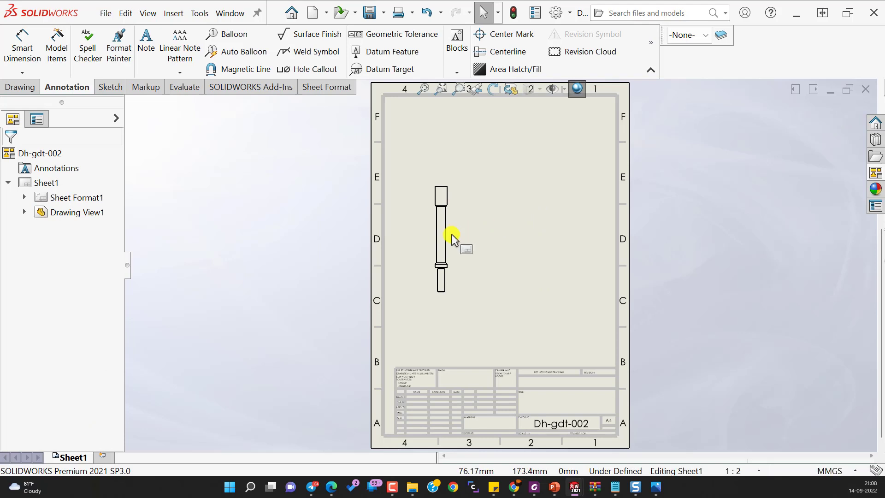
left_click(464, 258)
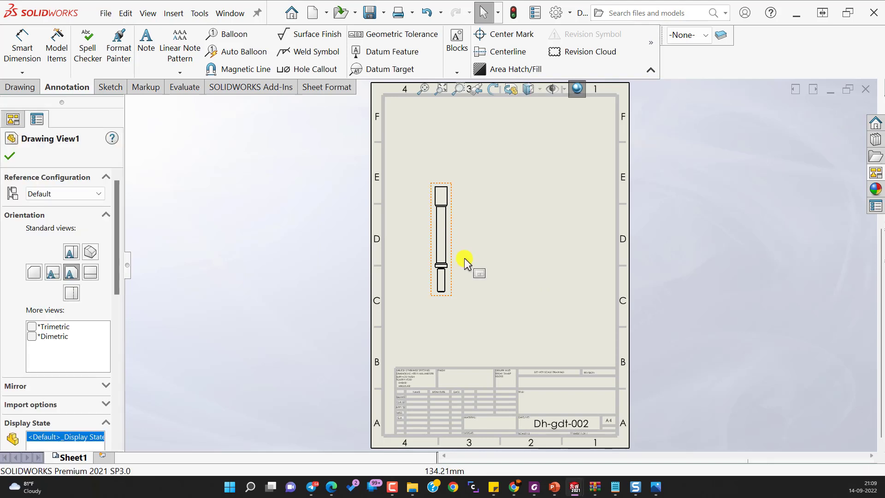
left_click_drag(116, 278, 115, 369)
left_click(33, 359)
left_click(104, 374)
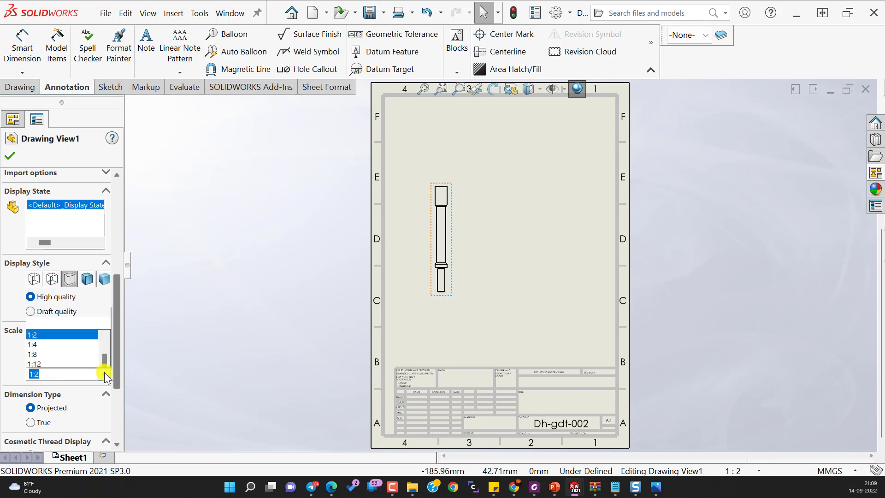
scroll(66, 267, "up", 2)
left_click(60, 248)
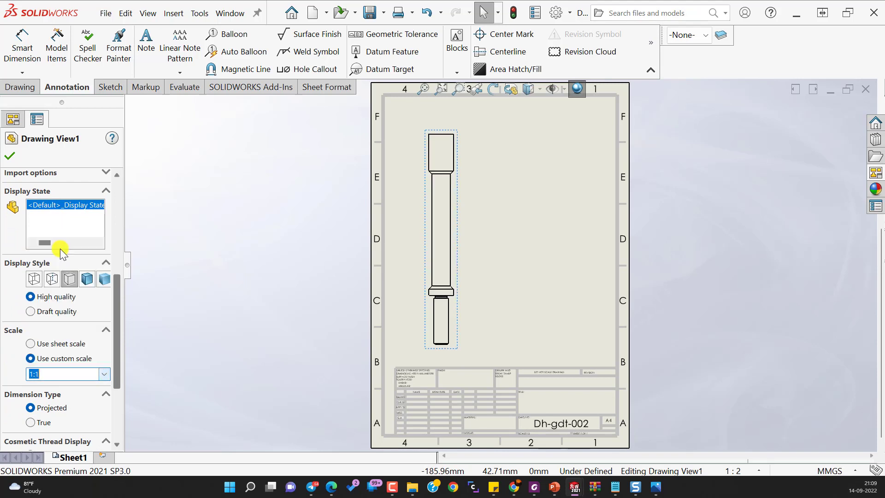
left_click(9, 155)
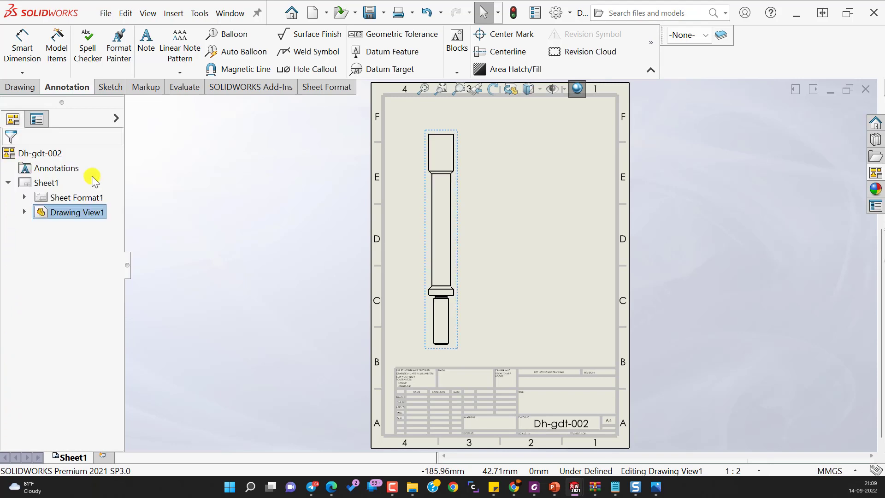
left_click(527, 206)
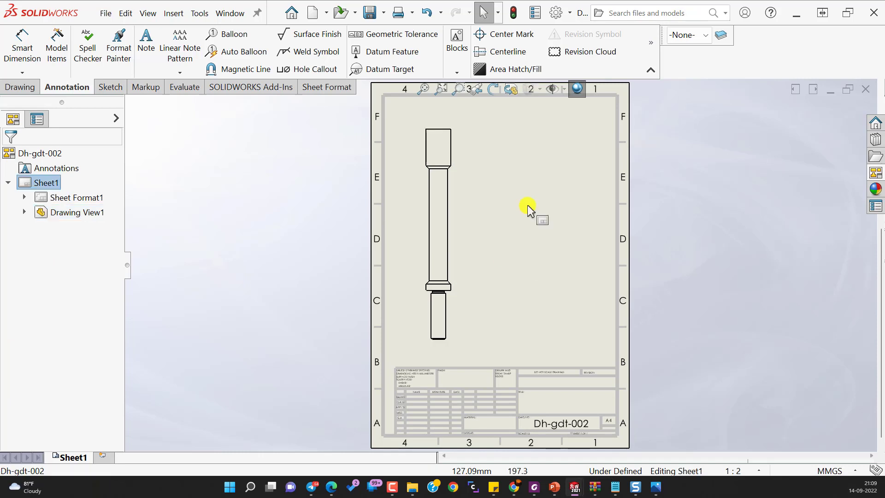
Step: Break the shaft's front view across its long middle section with horizontal small zig-zag break lines and a 12.7 mm gap
left_click(22, 87)
left_click(319, 46)
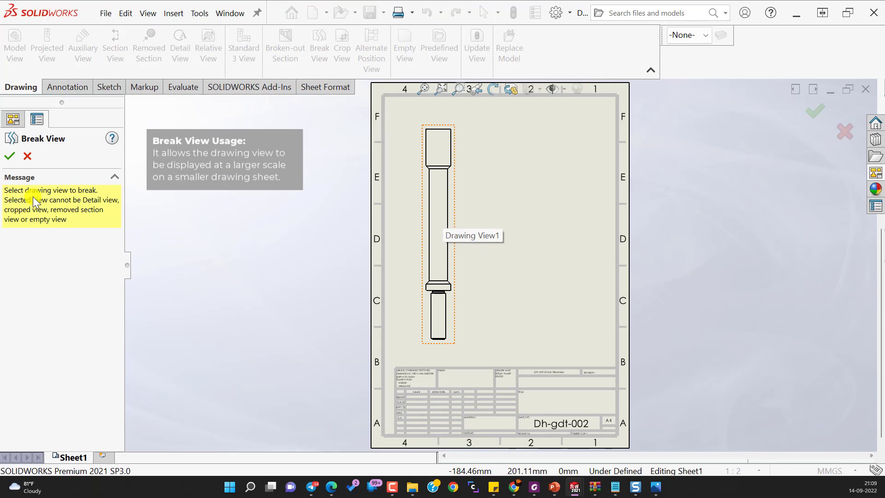
left_click(432, 209)
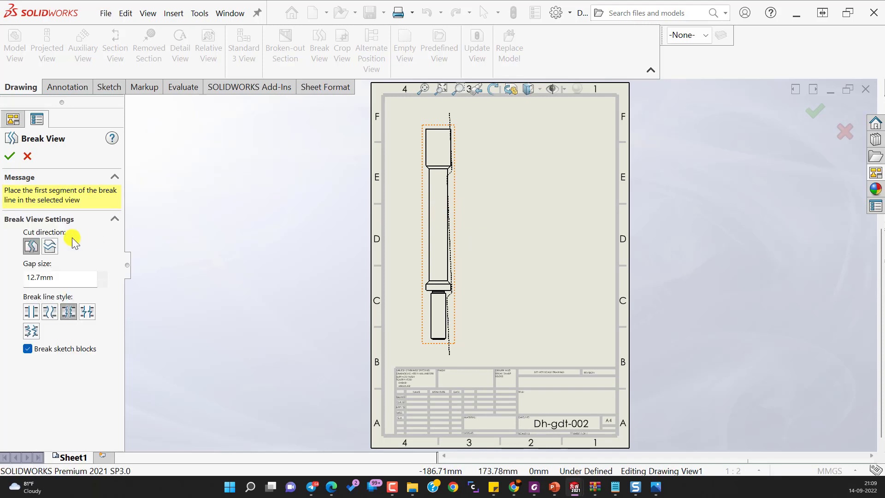
left_click(49, 246)
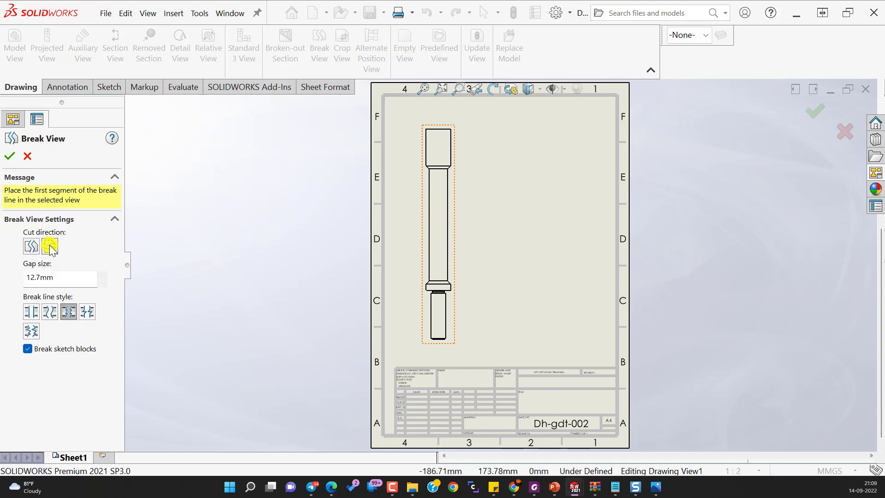
left_click(86, 313)
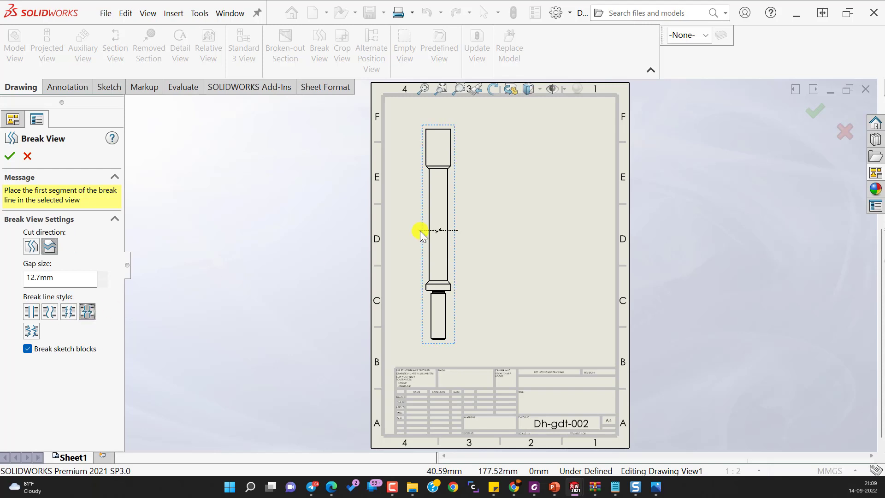
left_click(439, 201)
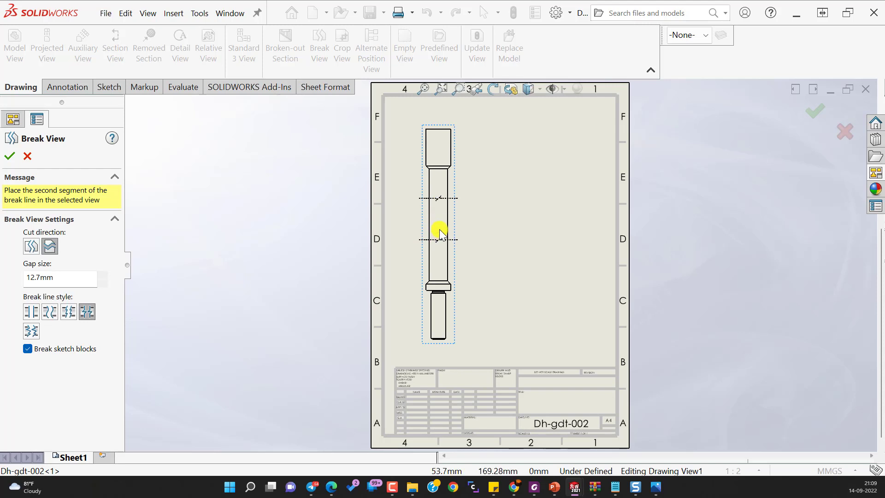
left_click(438, 240)
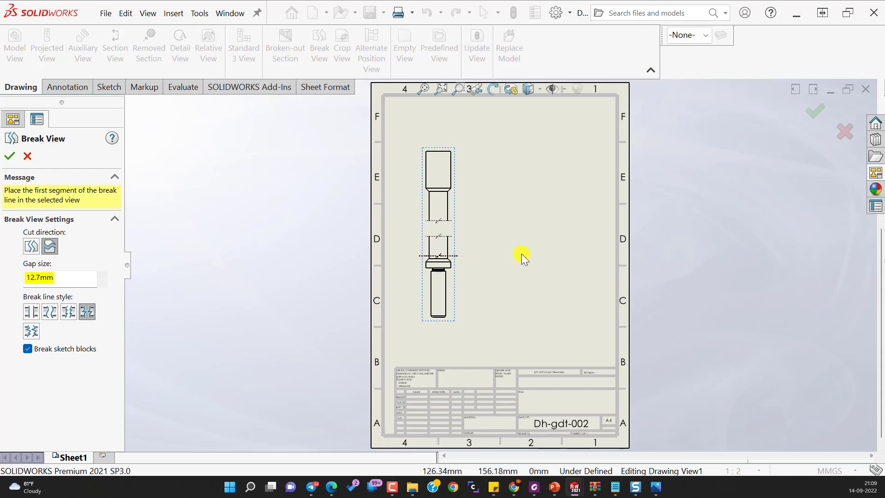
key("Escape")
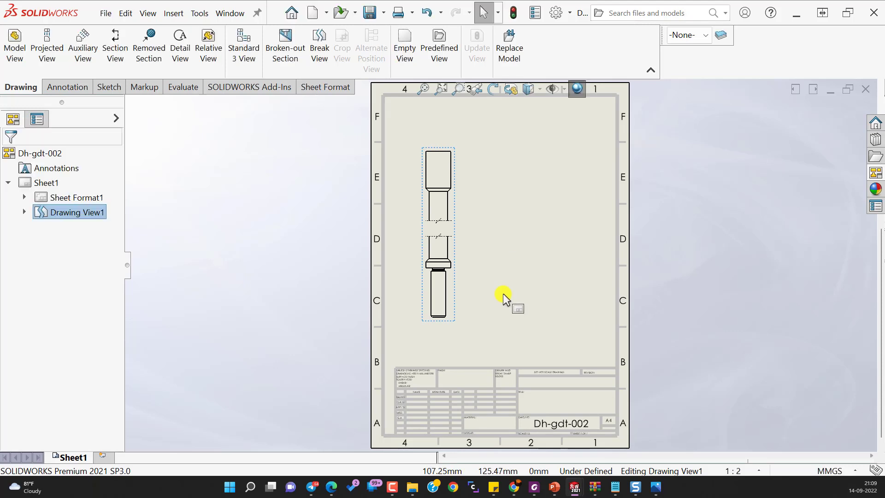
Step: Shift the broken shaft view slightly right and down on the sheet
left_click(499, 300)
scroll(494, 310, "down", 2)
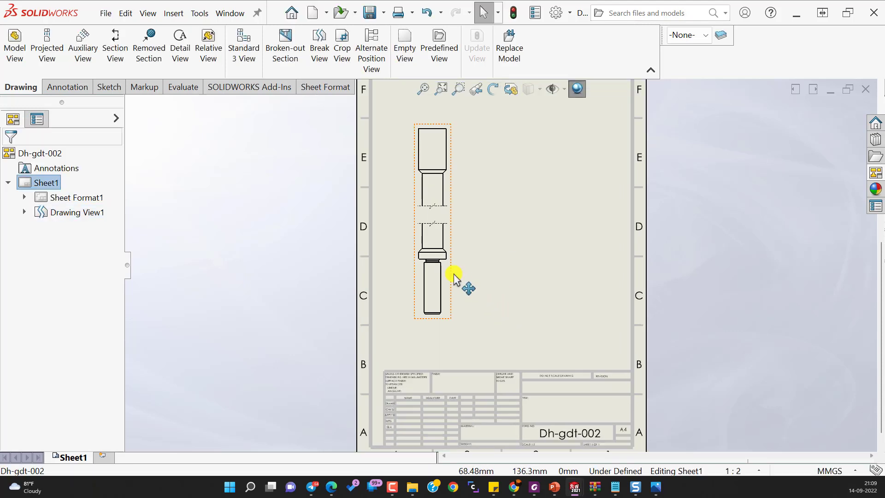
left_click_drag(454, 274, 458, 279)
left_click(529, 272)
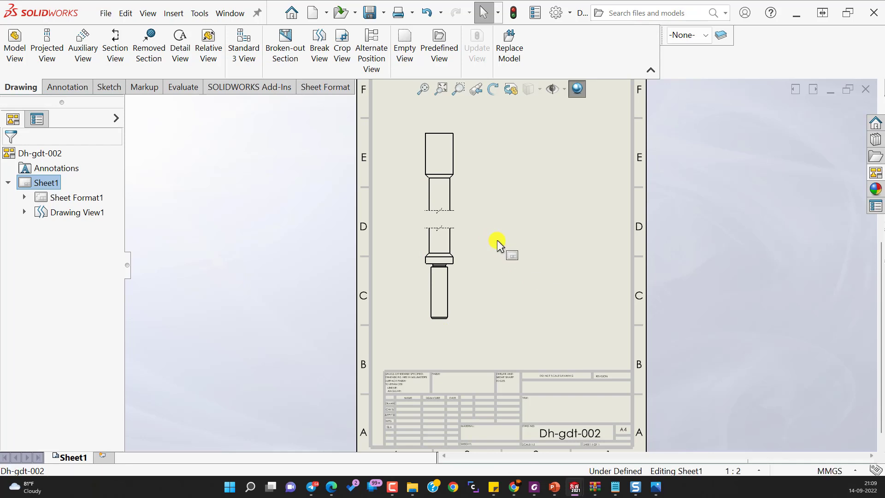
left_click(80, 89)
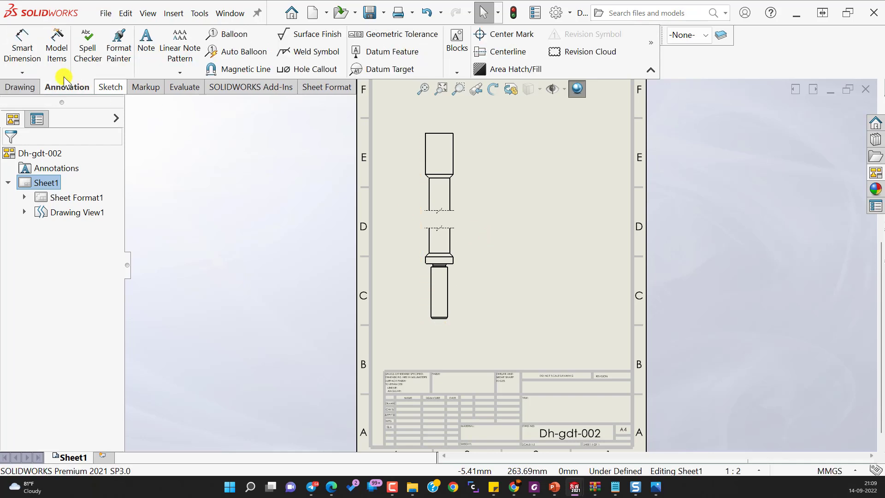
left_click(7, 48)
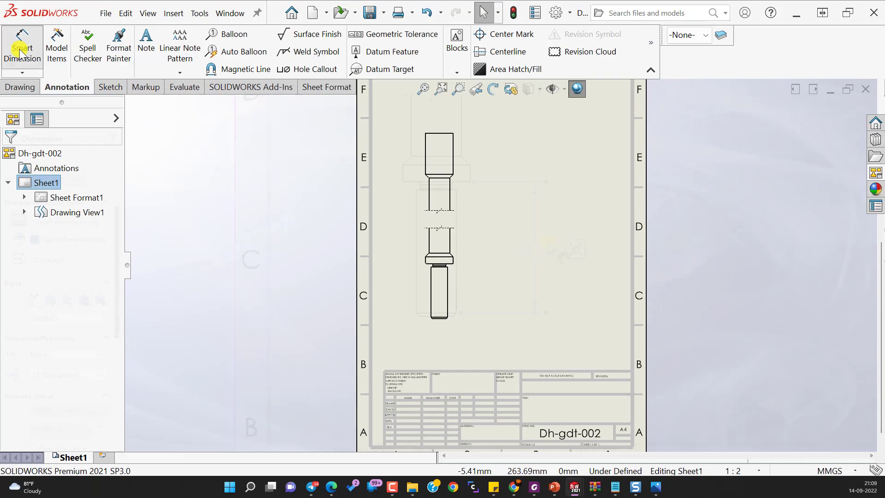
scroll(446, 319, "down", 5)
left_click(442, 315)
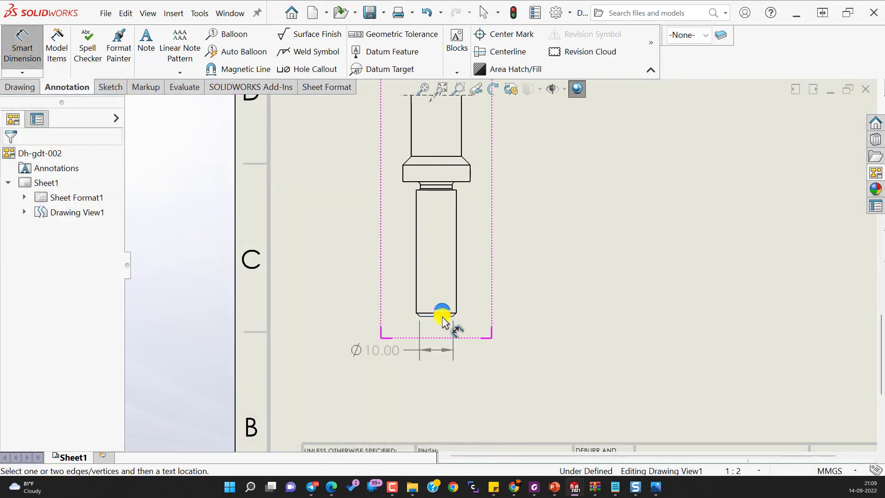
left_click(467, 183)
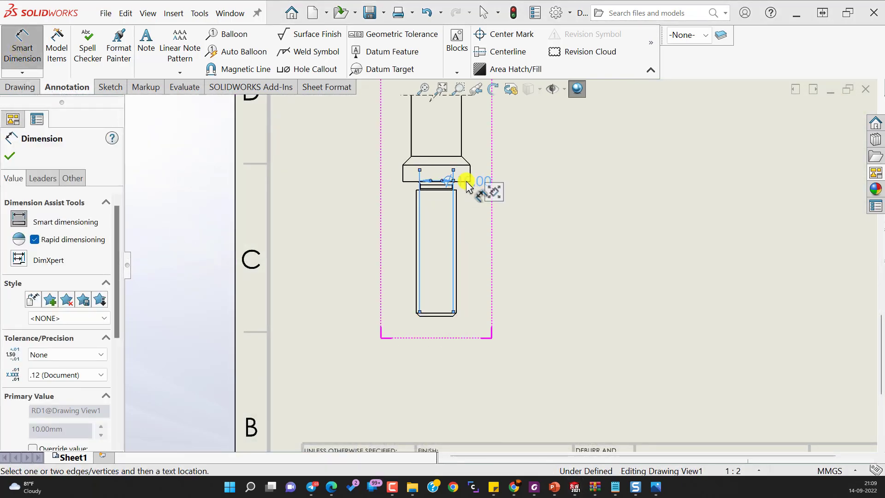
key("Escape")
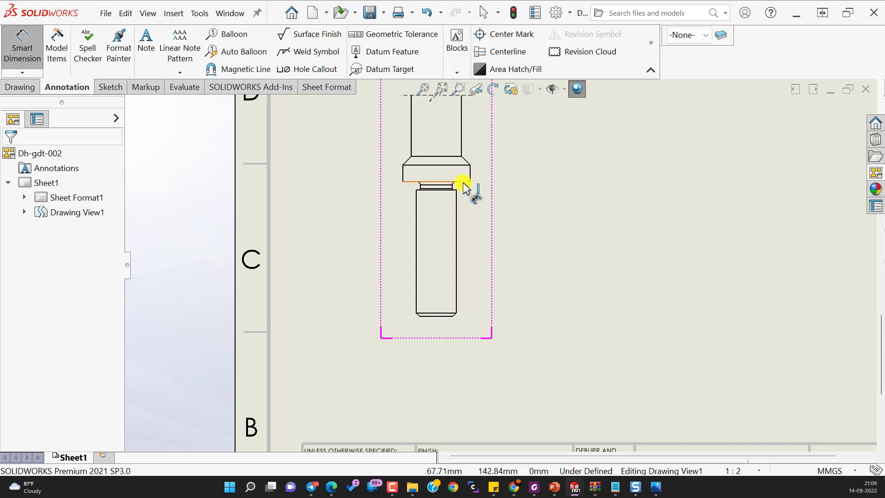
Step: Dimension the length from the collar's lower face to the shaft's bottom end, placing the dimension to the right of the view
left_click(463, 182)
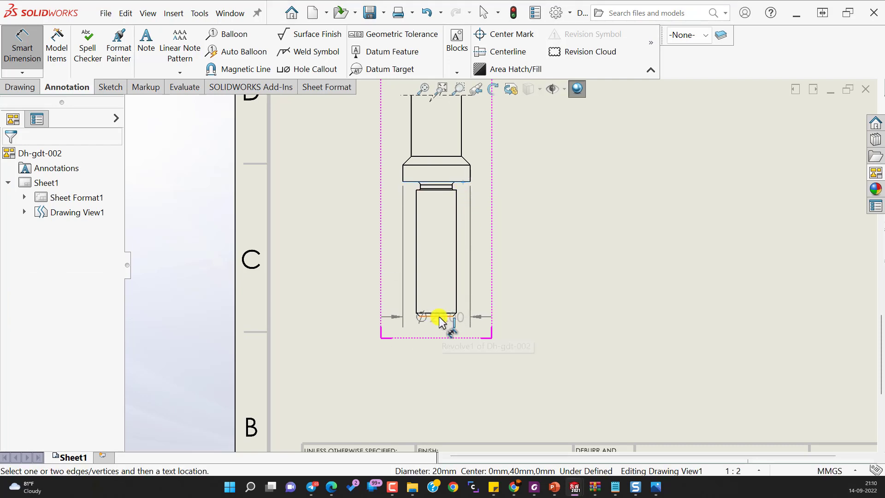
left_click(441, 317)
left_click(517, 255)
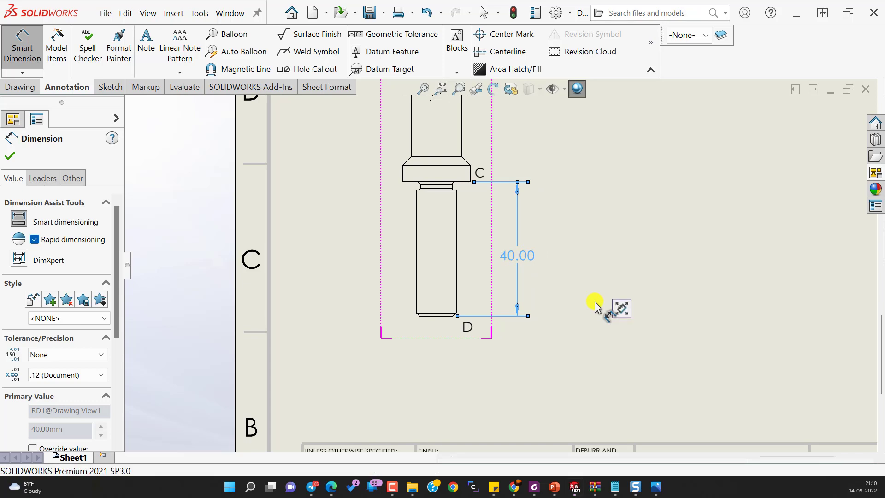
left_click(594, 302)
scroll(592, 296, "up", 6)
scroll(556, 213, "down", 1)
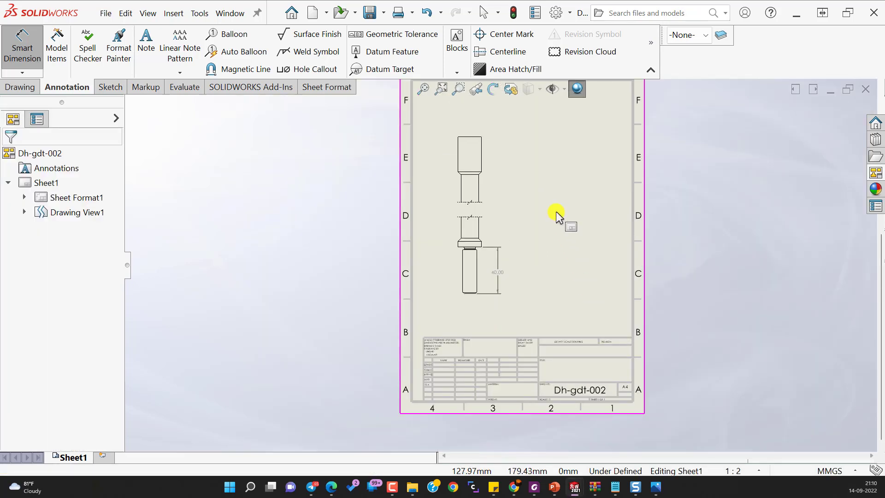
key("Escape")
Step: Create a drawing layer named Annotation with a dark blue color
left_click(721, 35)
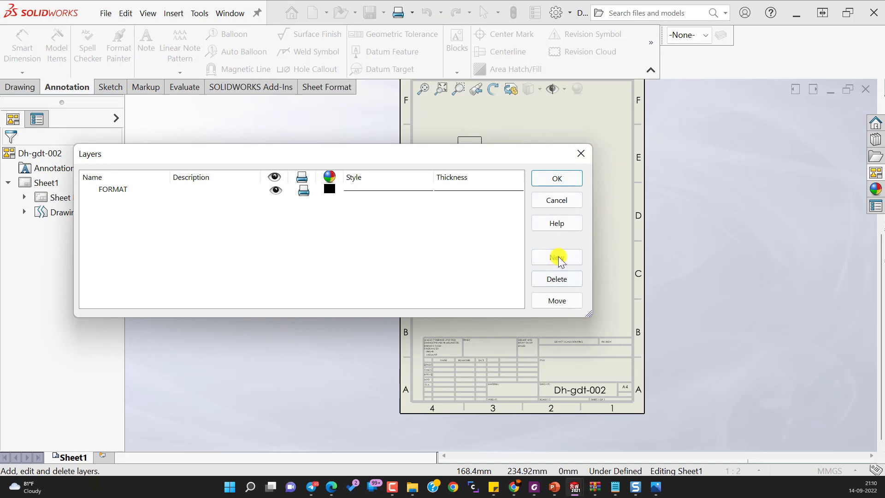
left_click(558, 257)
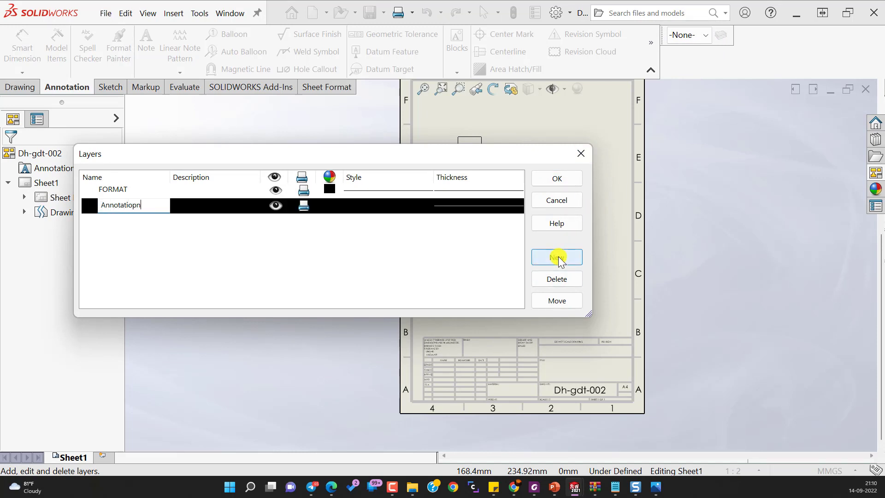
key("Return")
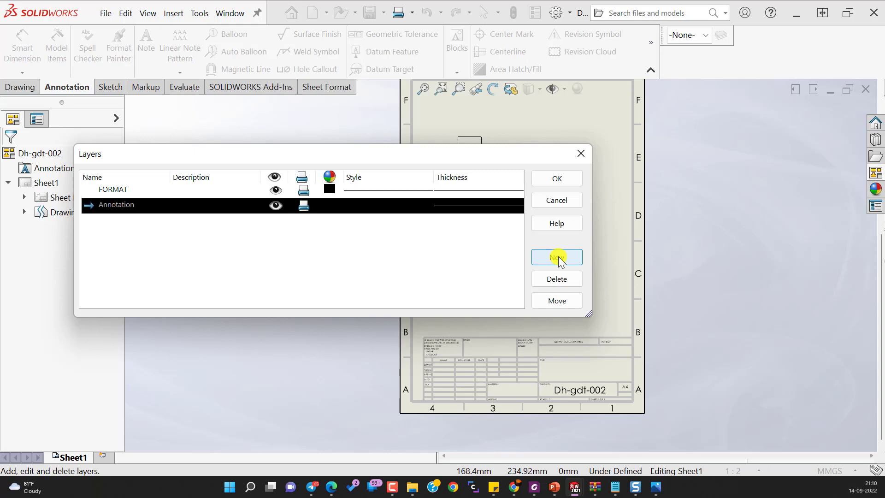
left_click(335, 261)
left_click(329, 205)
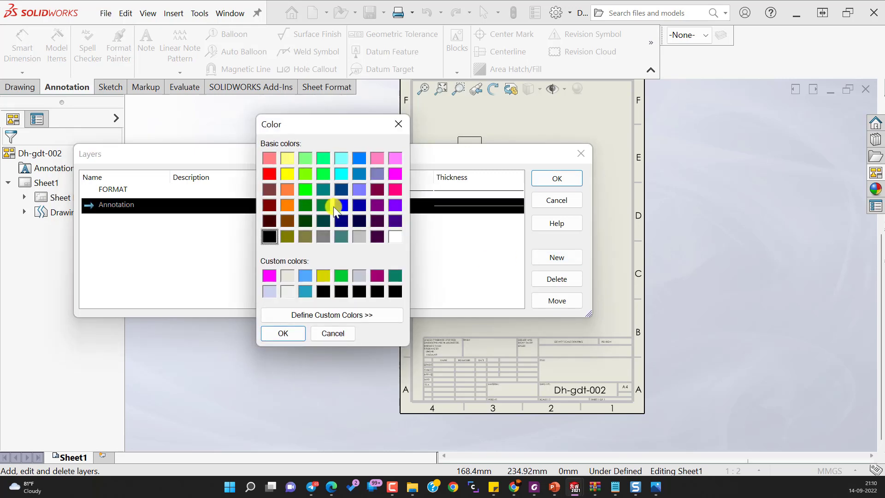
left_click(343, 220)
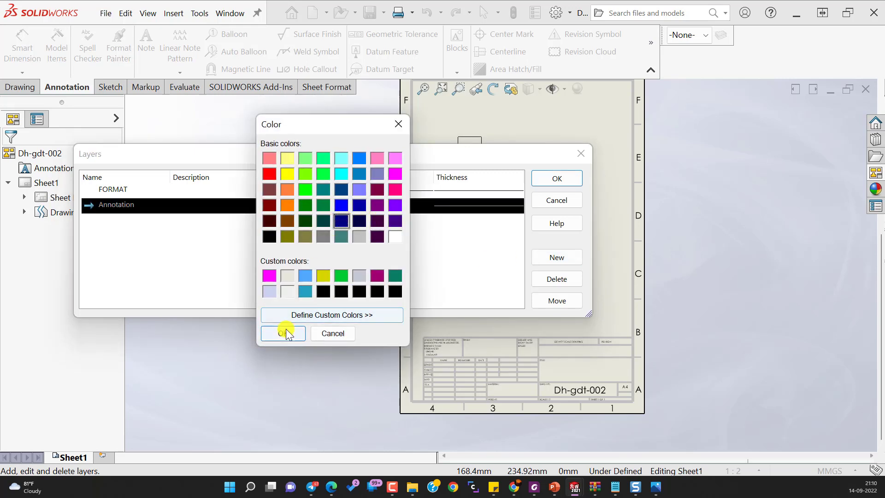
left_click(283, 333)
left_click(557, 178)
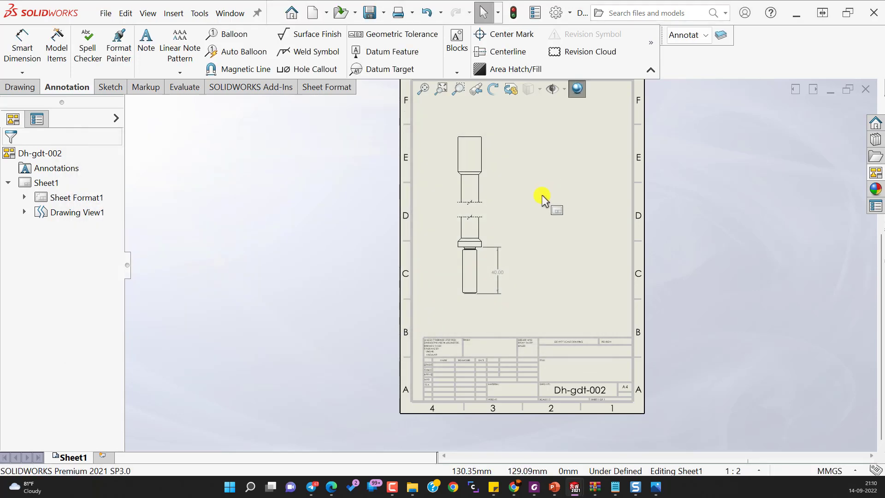
Step: Assign the lower shaft section's length dimension to the Annotation layer
left_click(499, 275)
left_click(689, 35)
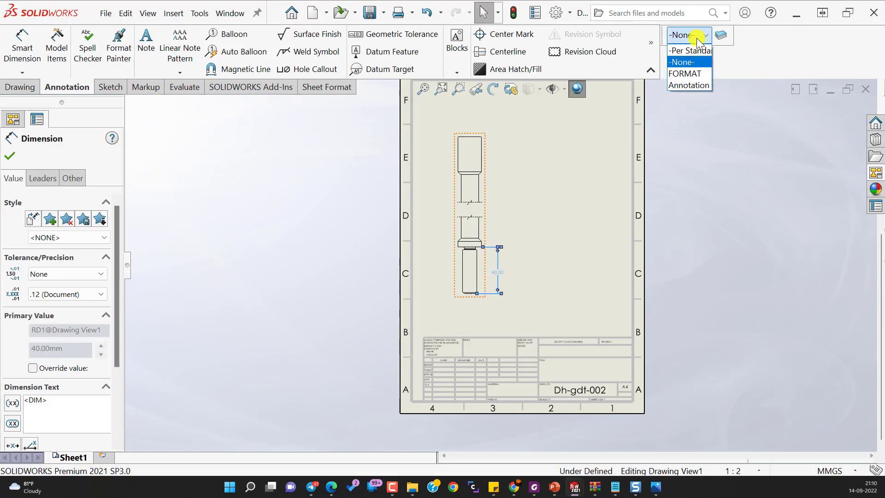
left_click(683, 86)
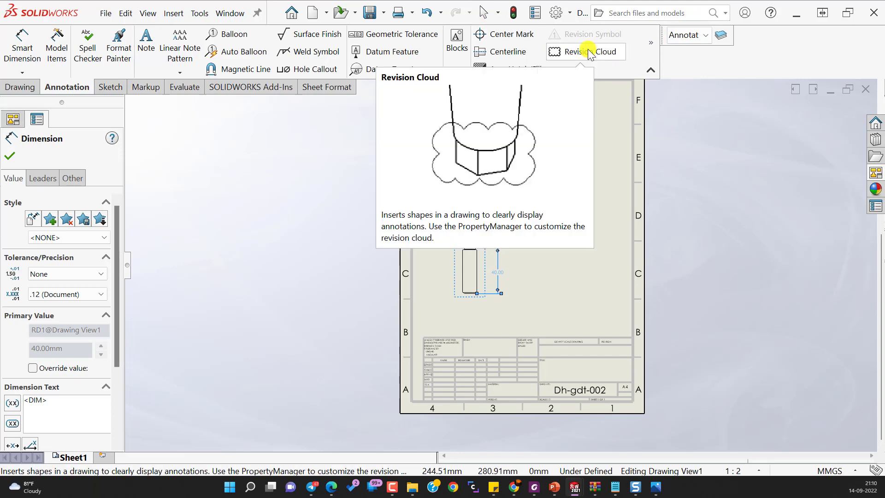
left_click(535, 264)
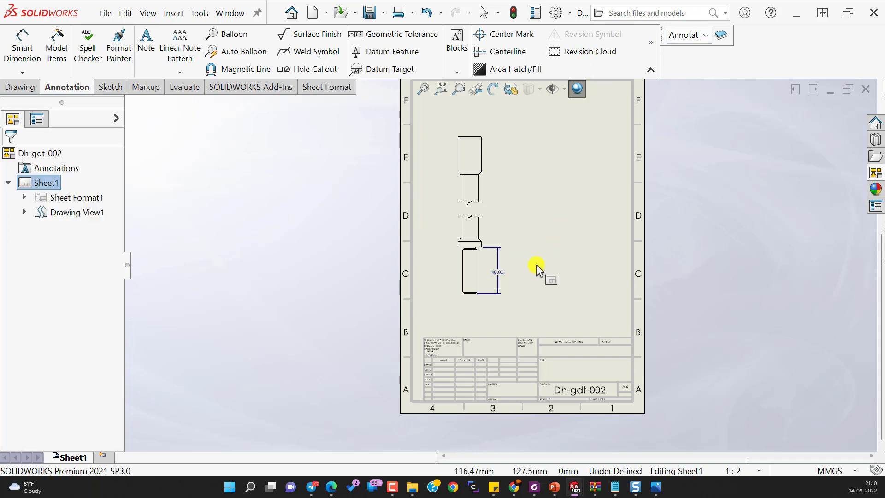
Step: Dimension the collar's straight height to the right of the view and its diameter below the view
scroll(536, 264, "down", 1)
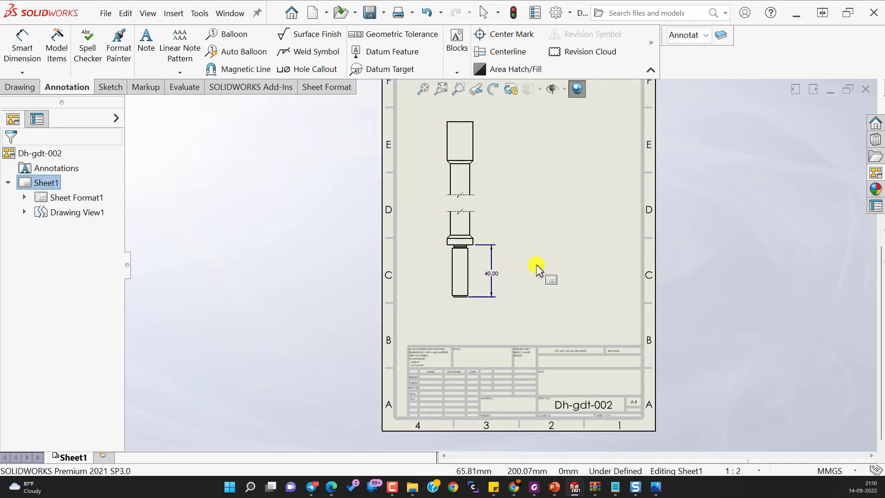
left_click(20, 37)
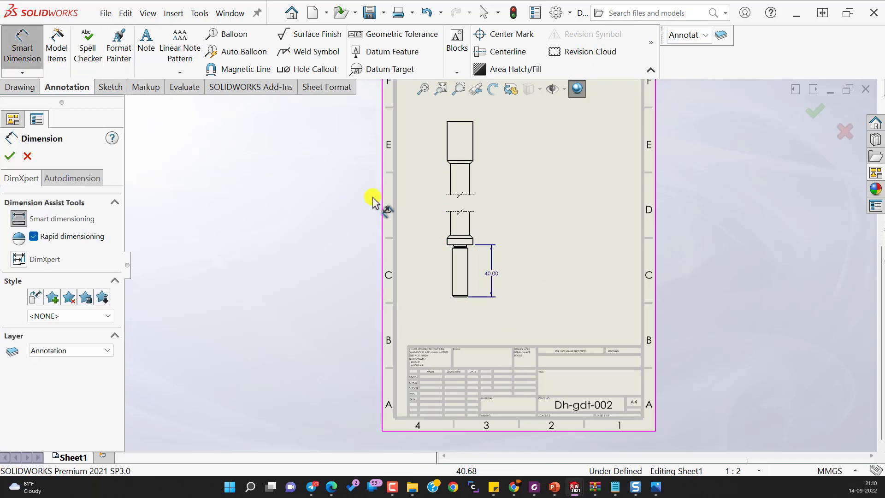
left_click(474, 240)
scroll(489, 242, "down", 1)
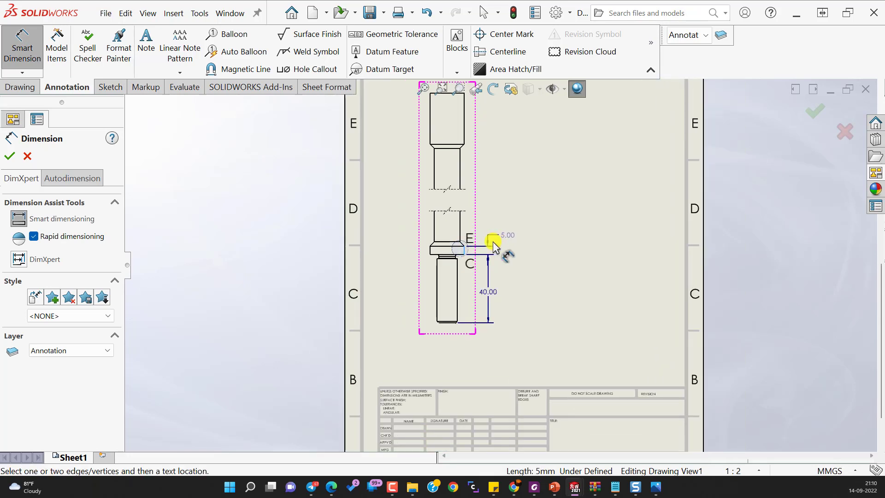
left_click(513, 241)
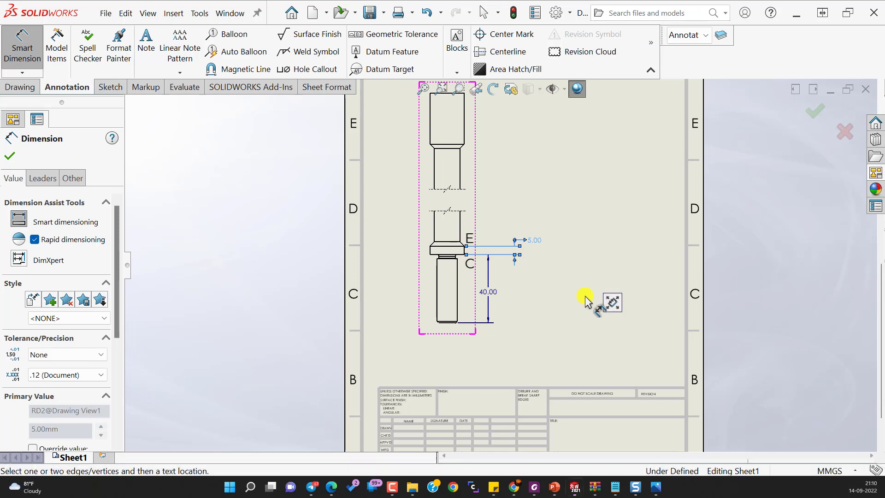
left_click(555, 290)
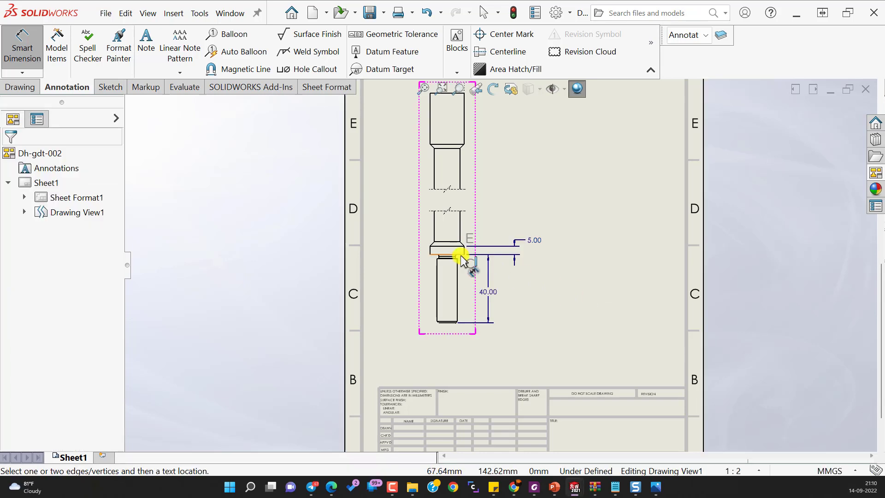
left_click(462, 255)
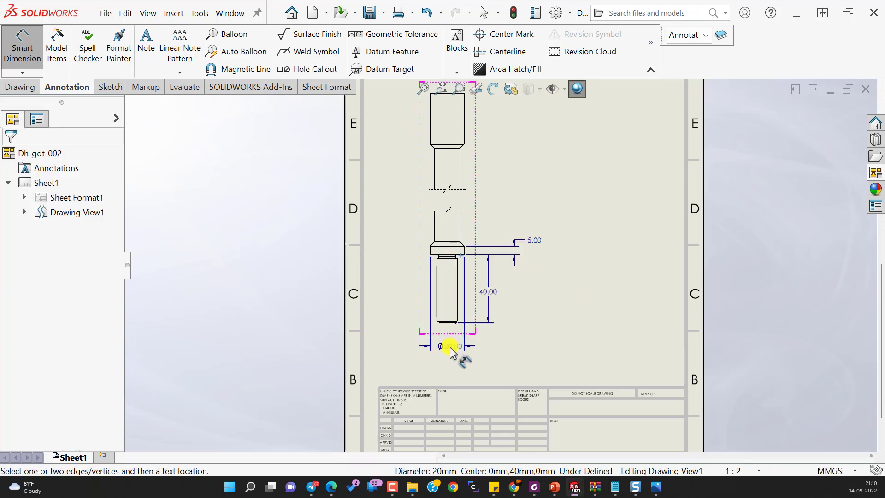
left_click(450, 351)
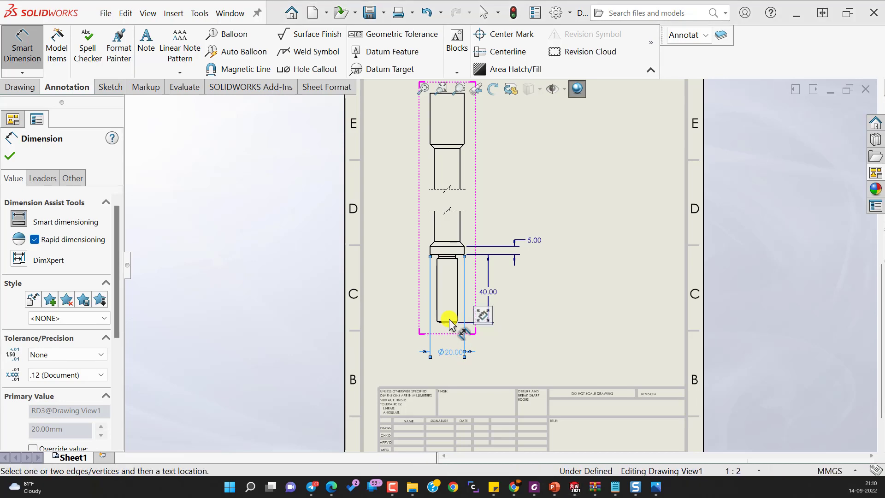
Step: Dimension the diameter of the lower shaft section below the view, with its text offset to the right
scroll(449, 323, "down", 5)
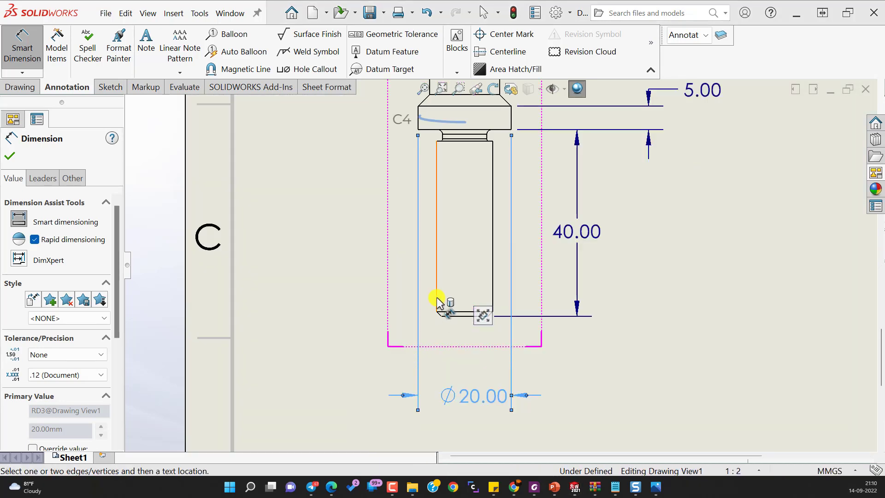
left_click(476, 297)
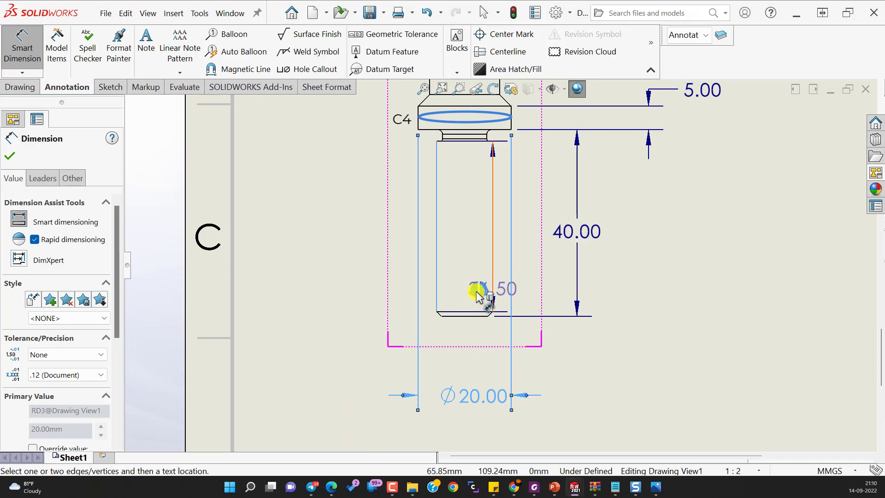
left_click(492, 290)
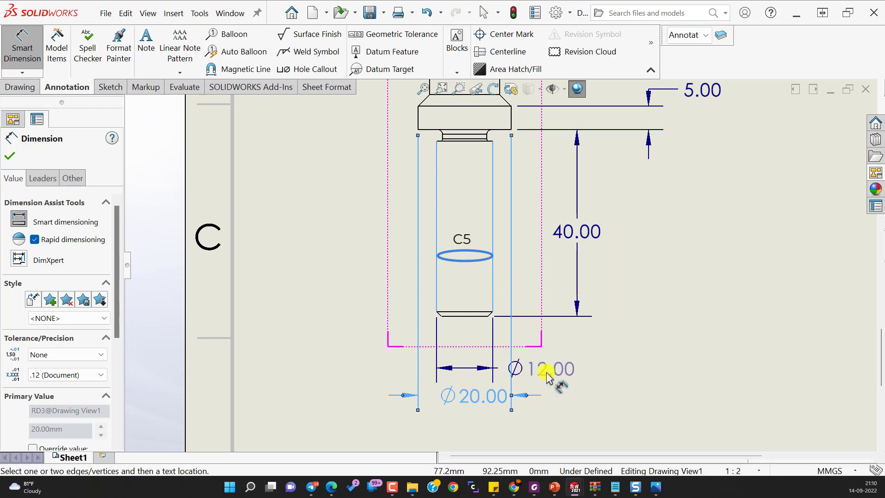
left_click(565, 371)
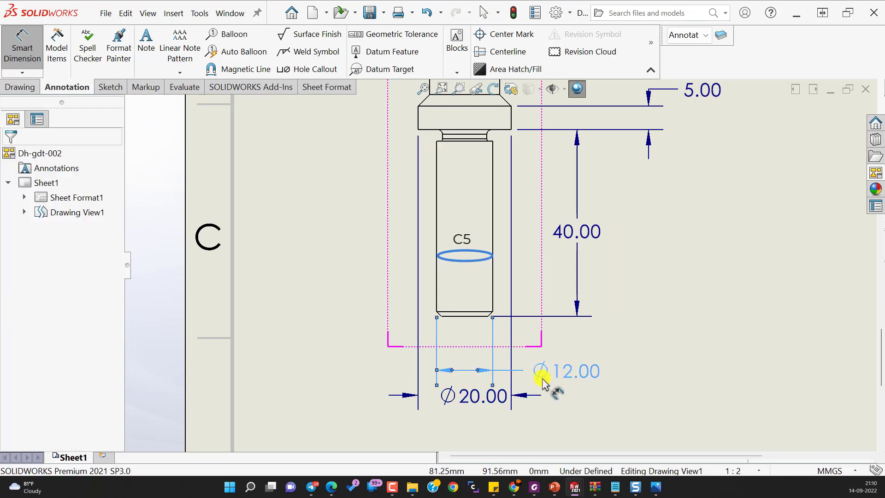
Step: Move the collar's diameter text to the right, directly beneath the lower section's diameter dimension
left_click_drag(481, 400, 596, 399)
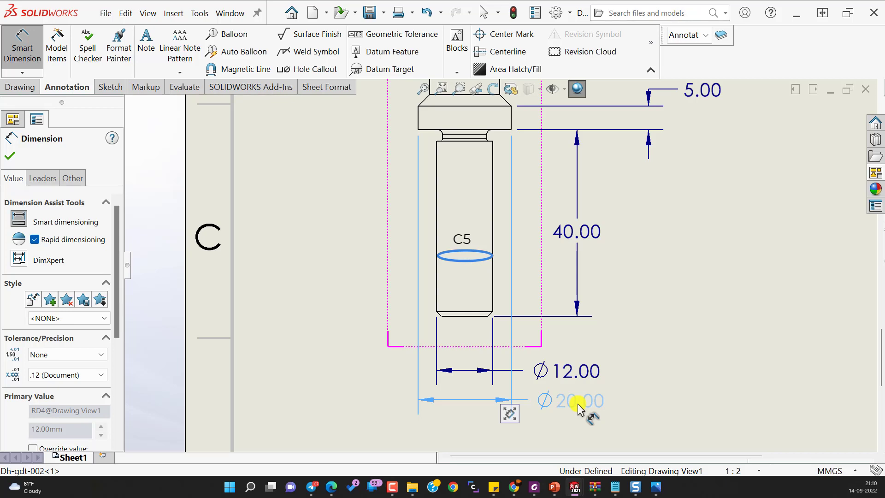
left_click(580, 408)
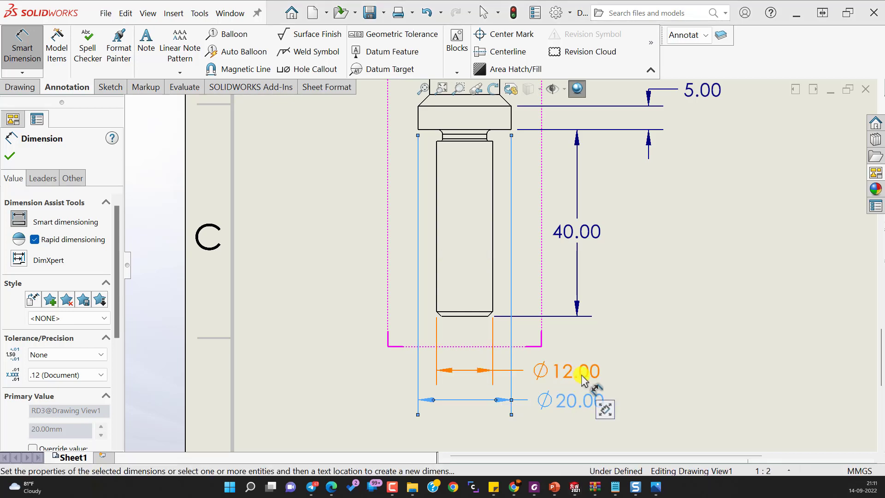
left_click(685, 386)
Step: Dimension the diameter of the shaft's top section, placing the dimension above the view
scroll(685, 386, "up", 3)
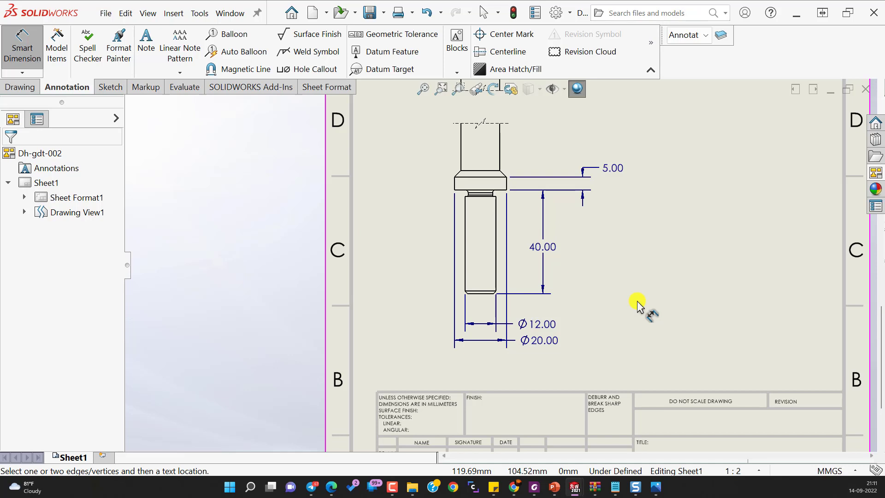
scroll(638, 304, "up", 5)
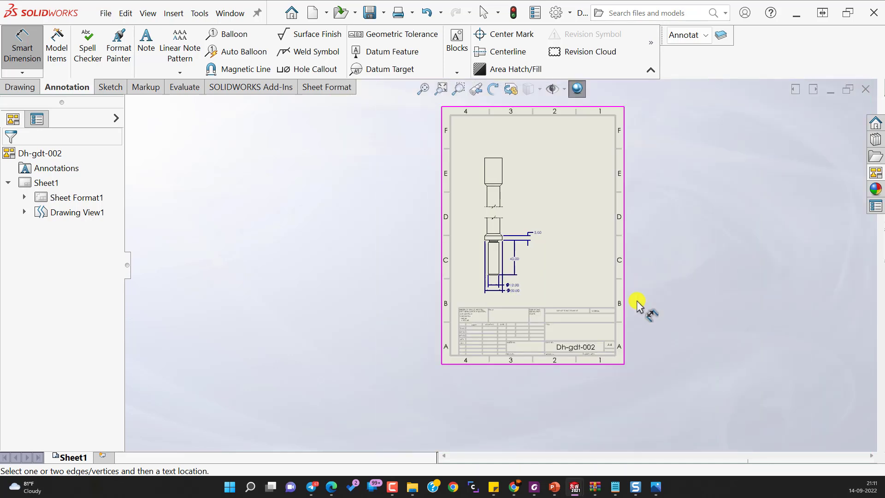
scroll(514, 159, "down", 2)
left_click(487, 178)
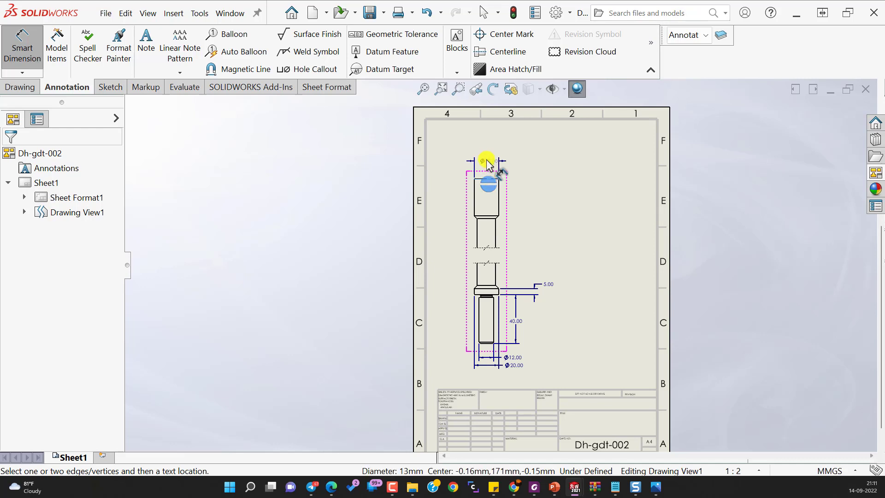
left_click(488, 162)
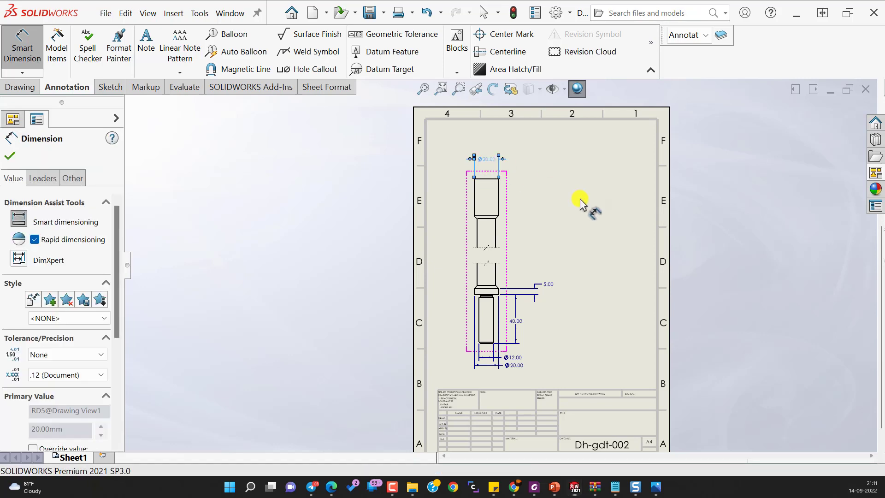
scroll(565, 244, "down", 1)
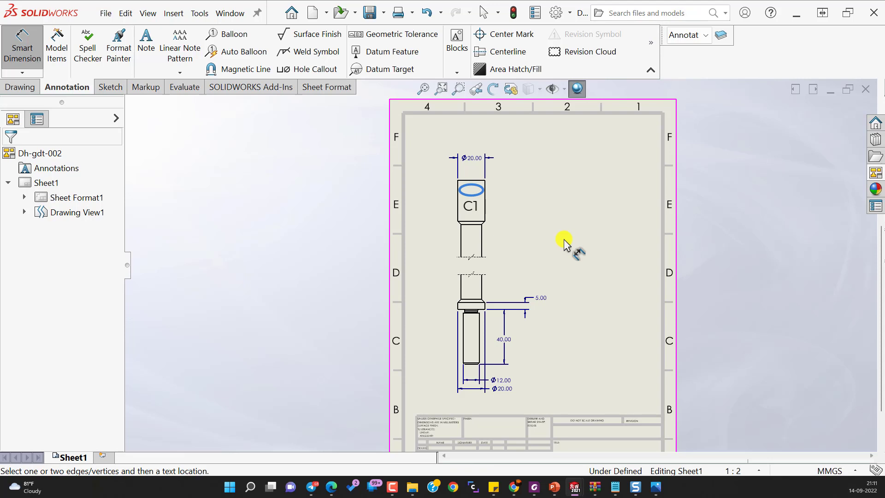
left_click(461, 241)
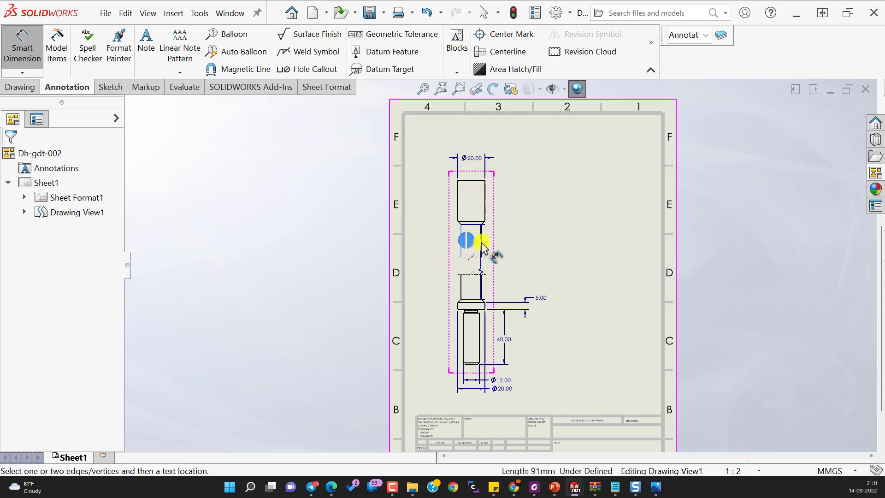
left_click(483, 243)
scroll(496, 242, "down", 5)
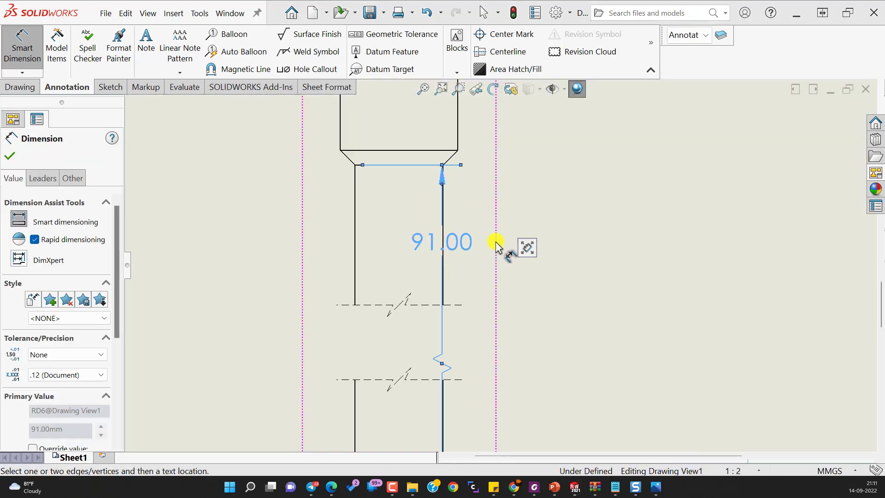
key("ctrl+z")
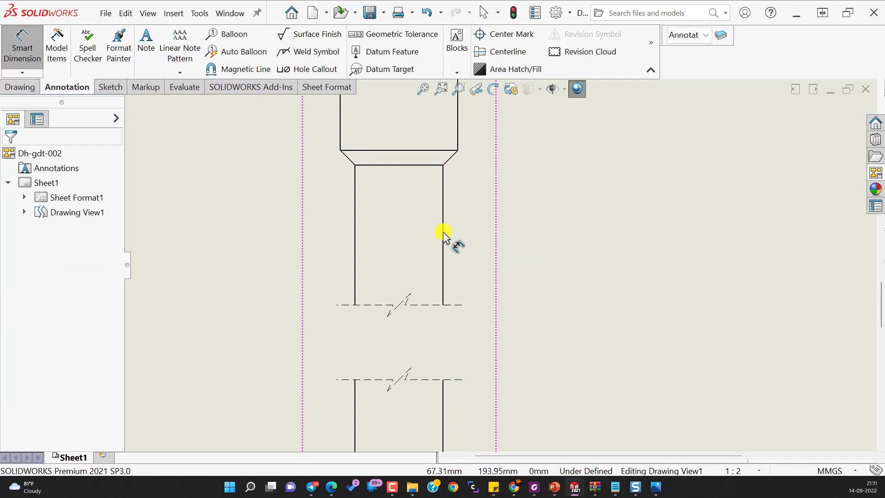
Step: Dimension the diameter of the broken middle section, placing the text to the right of the view, and finish dimensioning
left_click(354, 237)
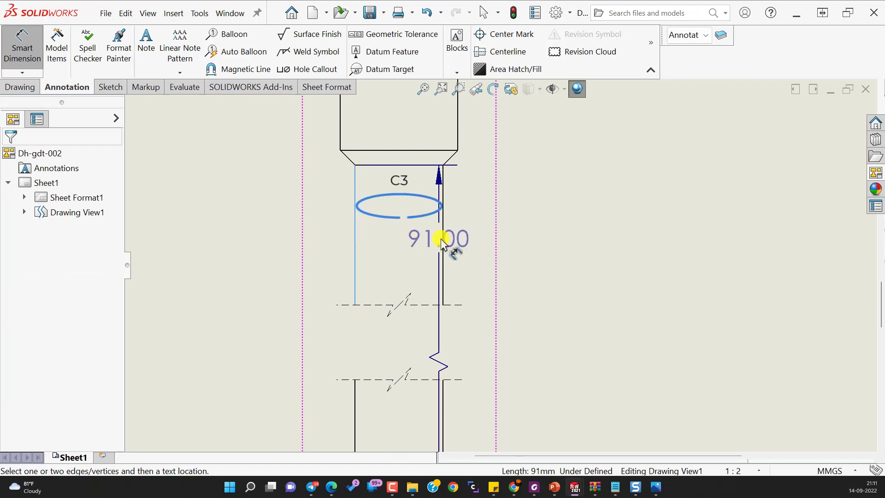
left_click(444, 241)
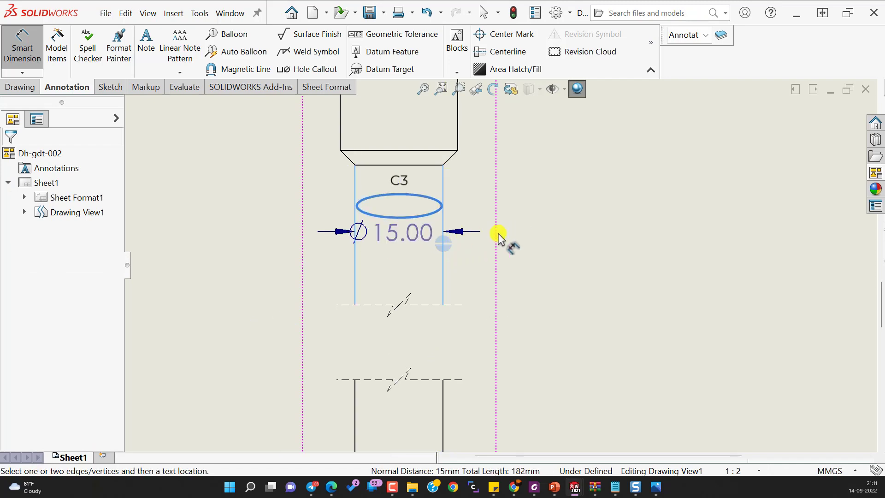
left_click(543, 234)
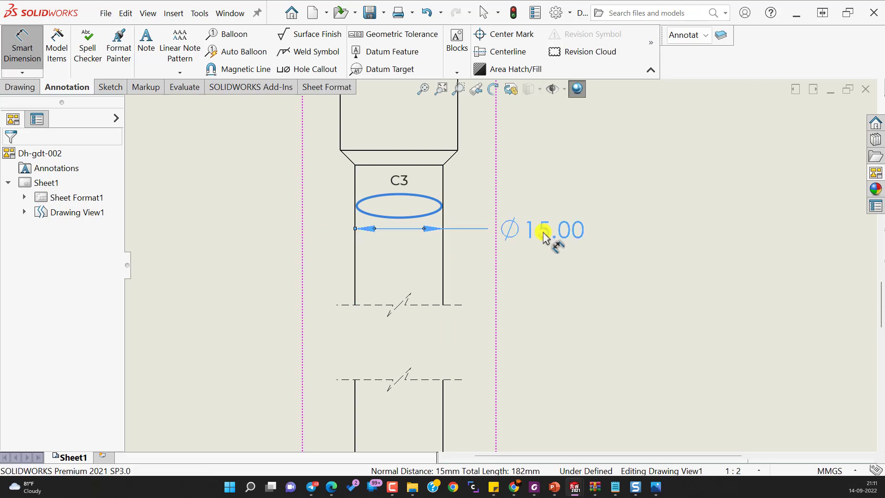
left_click(616, 318)
scroll(616, 318, "up", 3)
key("Escape")
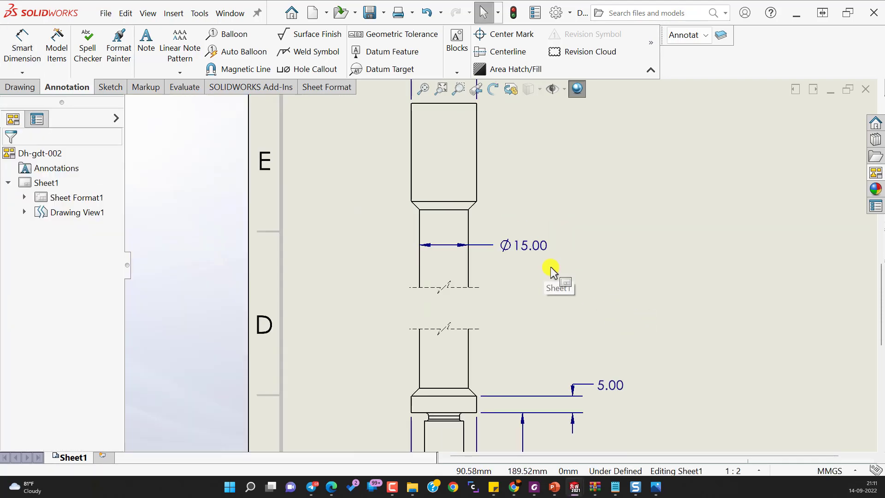
scroll(550, 267, "up", 3)
scroll(571, 295, "up", 4)
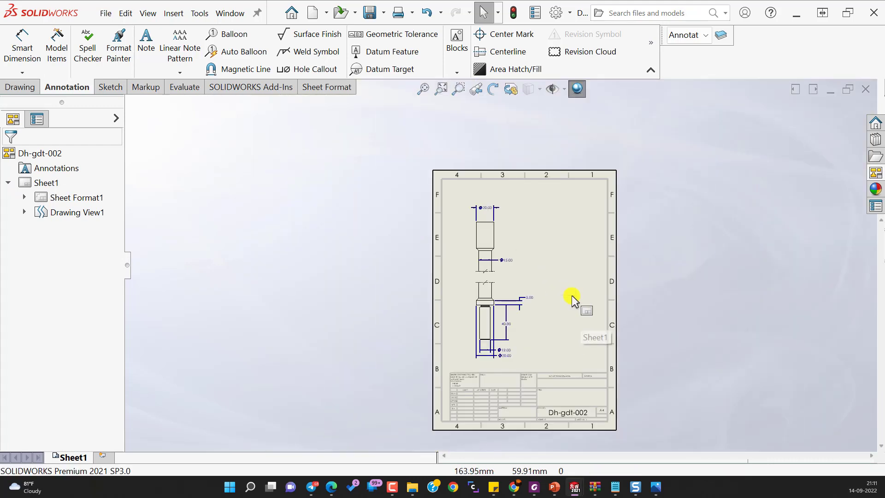
key("f")
scroll(557, 258, "down", 2)
scroll(557, 258, "up", 3)
left_click(557, 257)
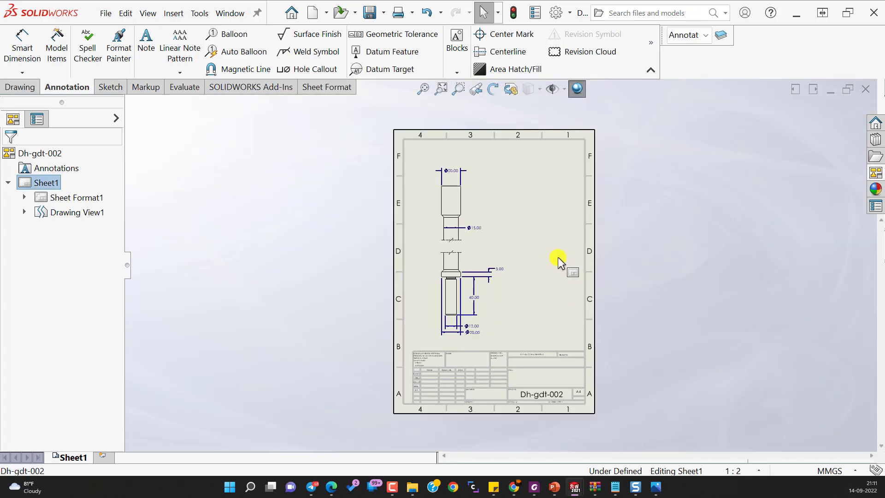
scroll(556, 257, "down", 1)
left_click(444, 188)
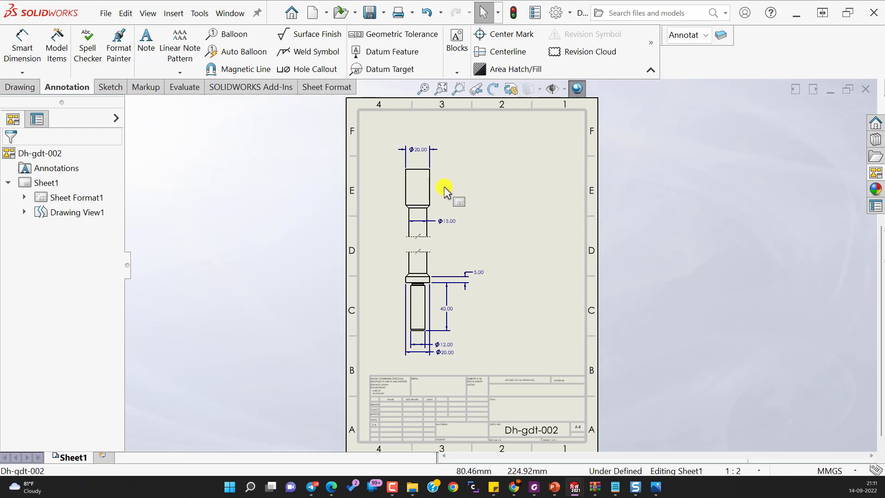
left_click(524, 237)
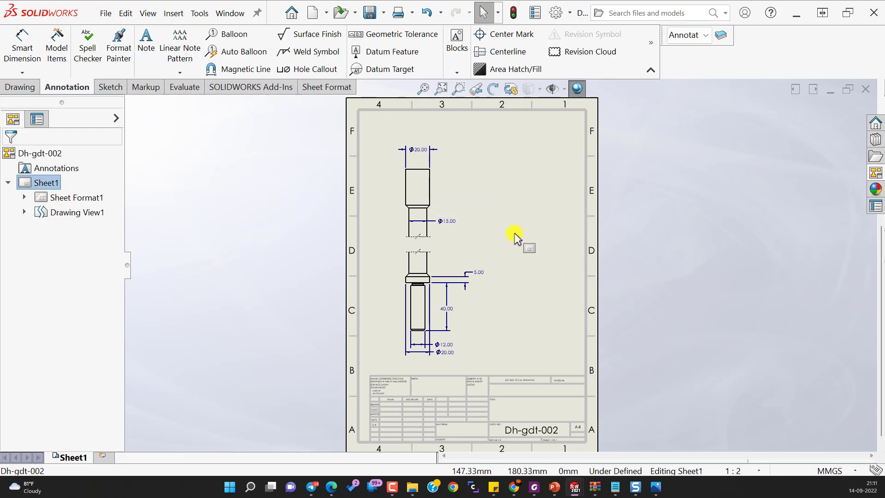
Step: Add a projected end view above the shaft view and move both views down to space them on the sheet
left_click(433, 195)
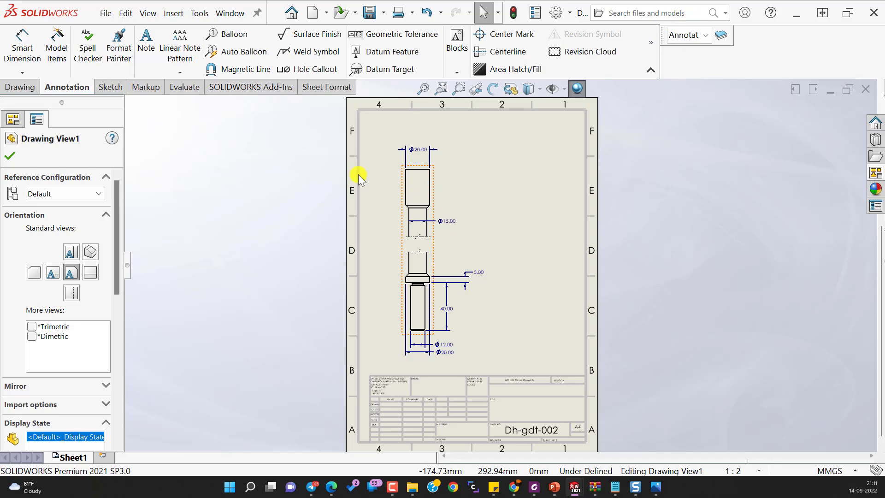
left_click(18, 87)
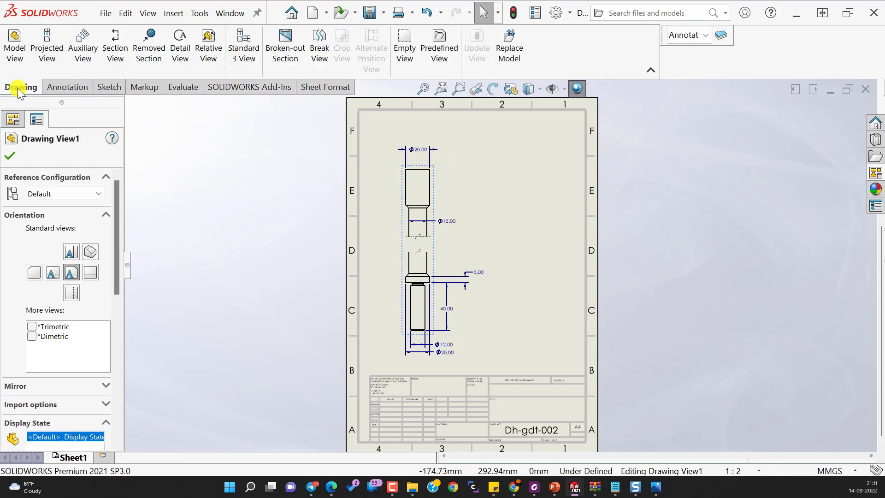
left_click(44, 49)
left_click(420, 122)
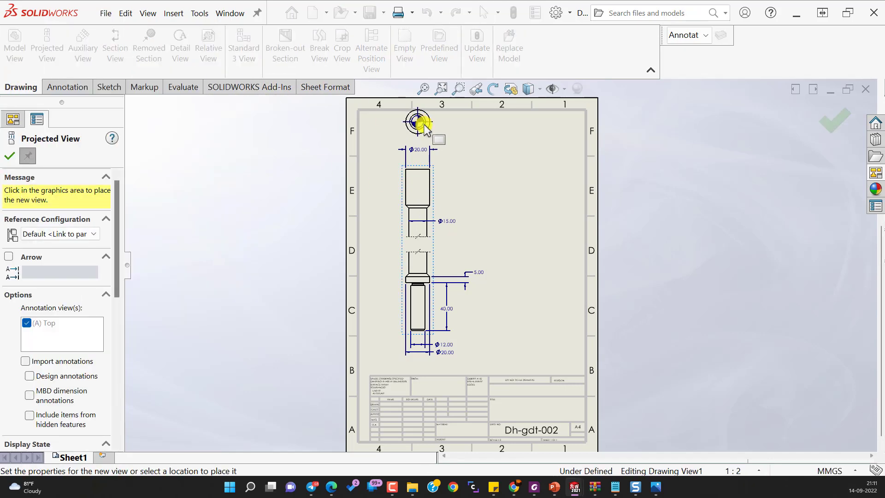
left_click(434, 141)
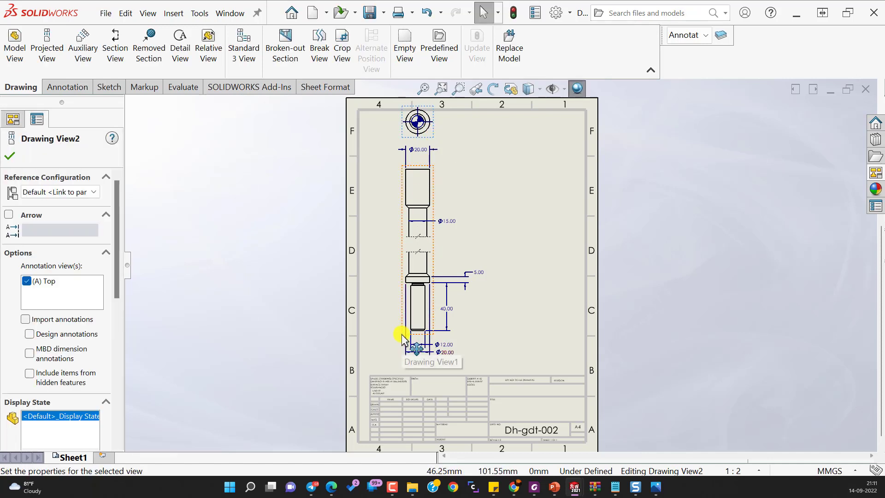
left_click_drag(401, 336, 401, 354)
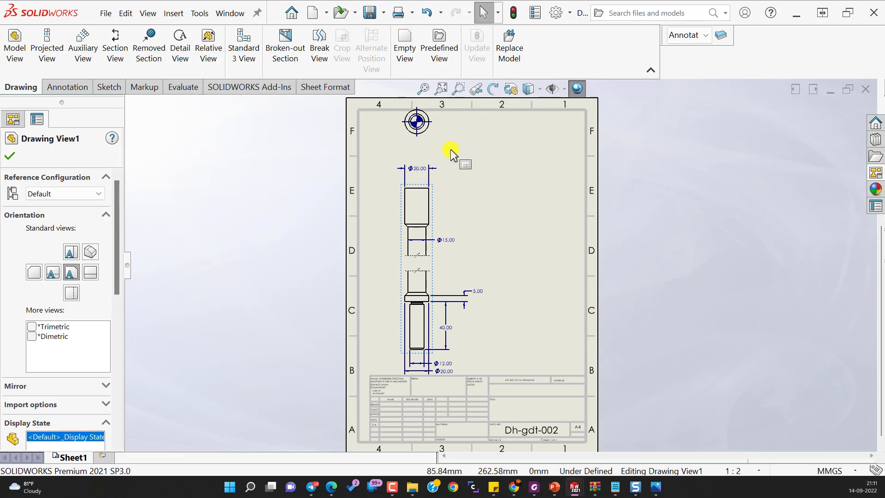
left_click_drag(442, 143, 433, 143)
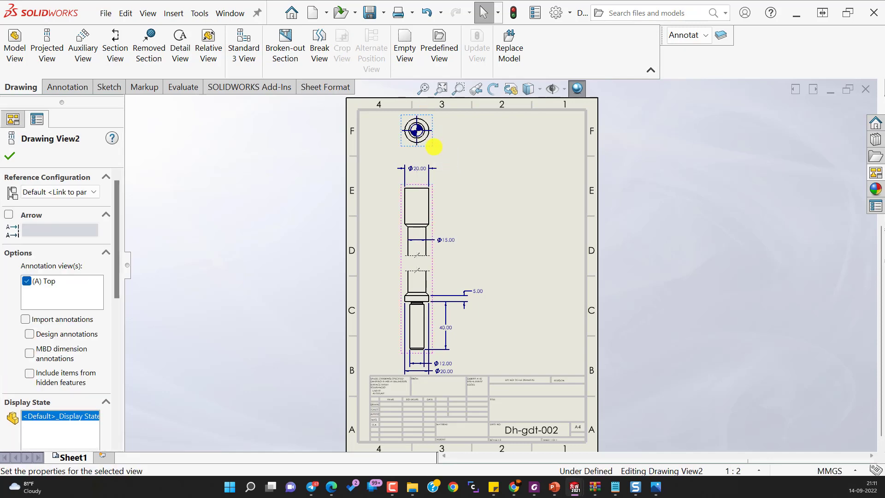
Step: Create a section view from a horizontal cutting line through the end view's center, placing it below over the shaft view
left_click(431, 148)
left_click(115, 46)
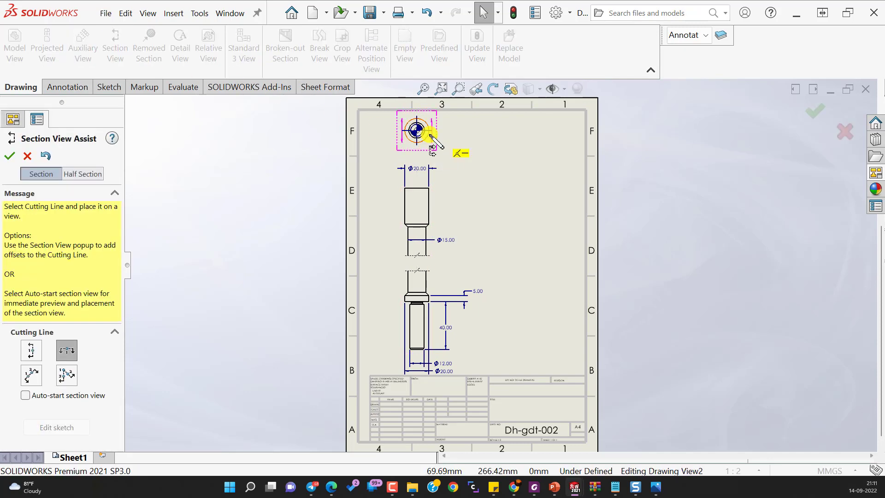
left_click(459, 149)
left_click(530, 120)
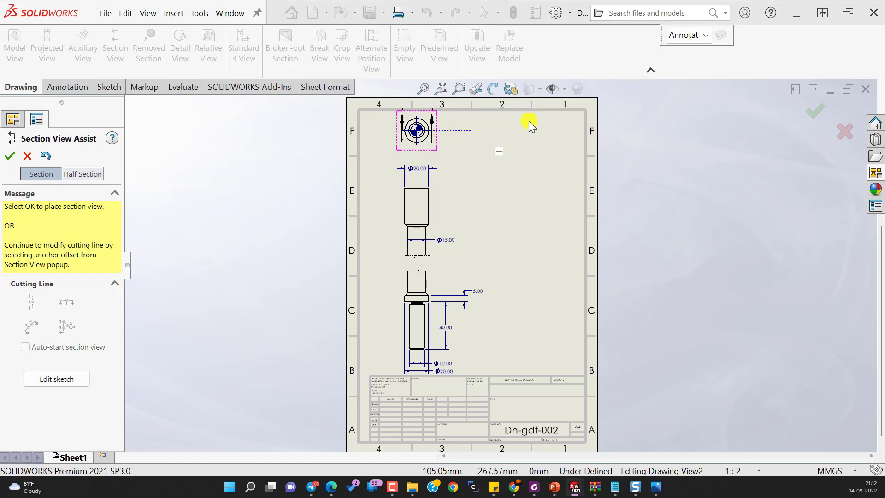
scroll(450, 254, "up", 3)
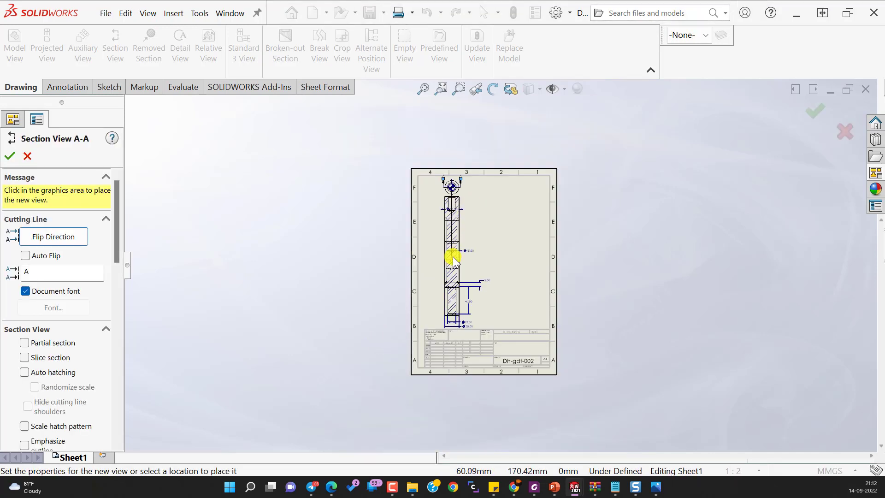
left_click(474, 211)
Step: Break the section view's alignment with its parent end view
scroll(475, 211, "down", 4)
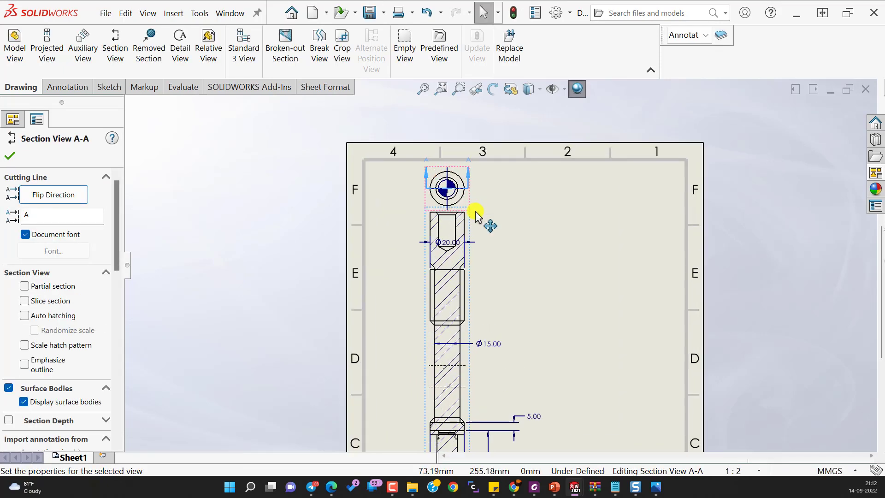
scroll(475, 211, "down", 1)
right_click(473, 232)
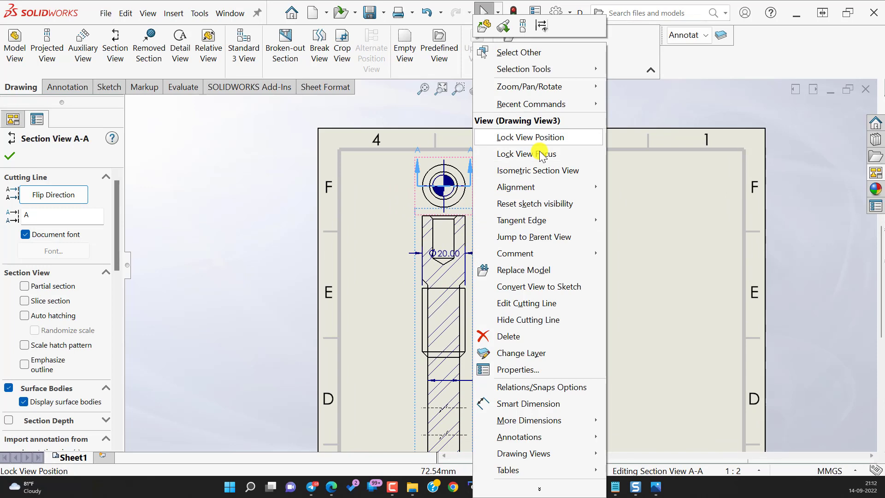
mouse_move(558, 185)
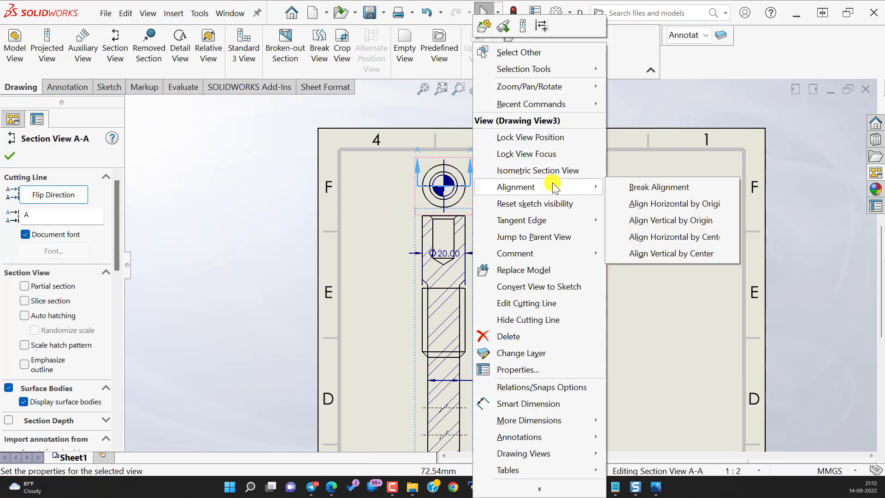
left_click(643, 188)
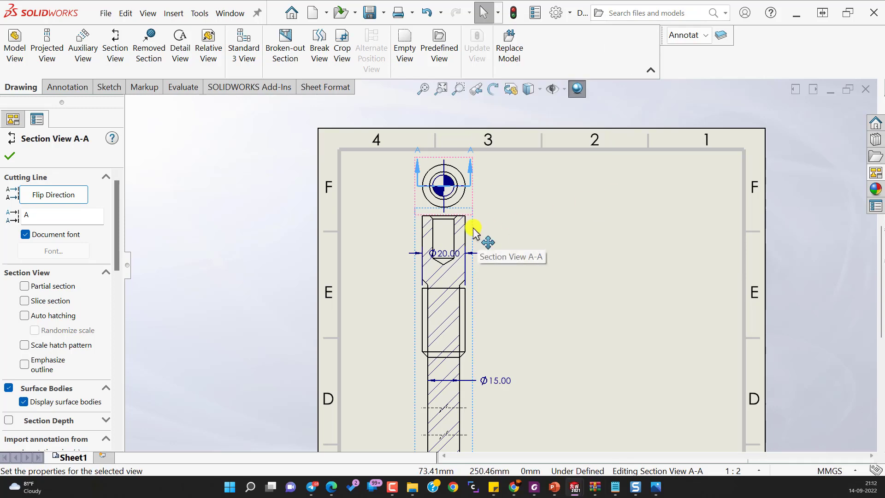
Step: Move the unaligned section view away from the end view into the open area beside the broken shaft view
left_click_drag(473, 227, 636, 247)
scroll(668, 299, "up", 5)
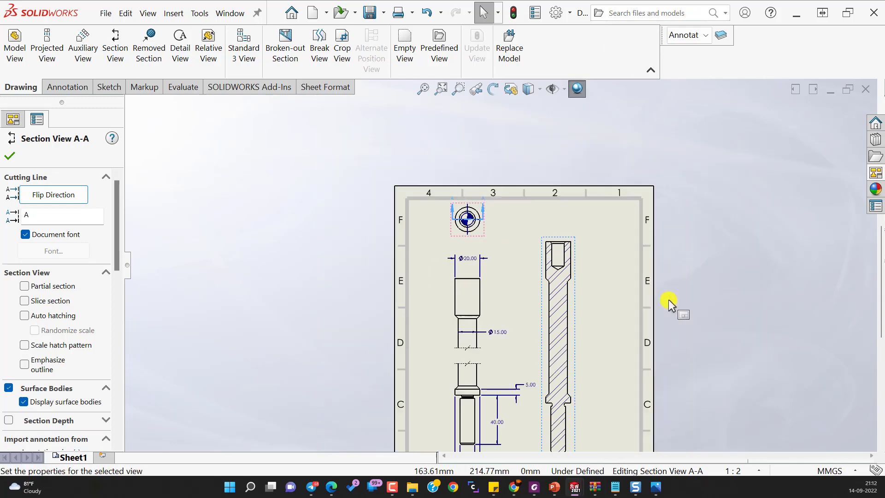
left_click_drag(556, 359, 566, 350)
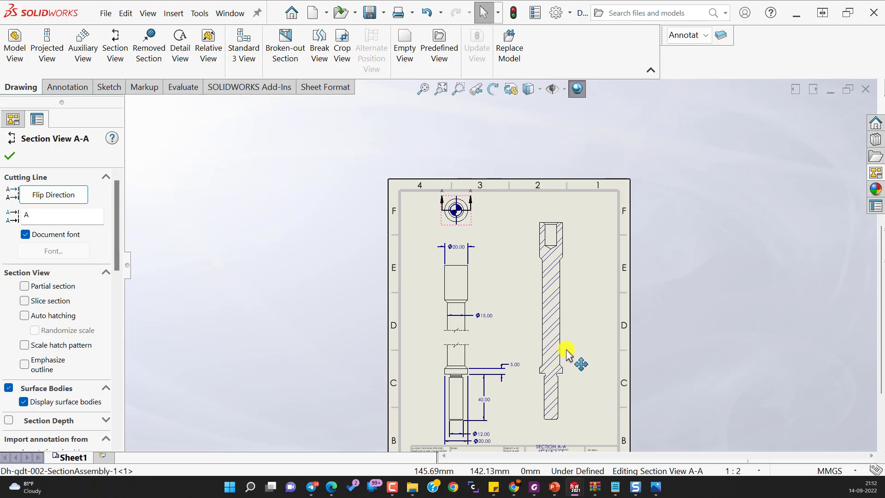
Step: Sketch a circle of about 24 mm radius around the upper, bored end of the section view as a crop boundary
left_click(61, 88)
left_click(34, 87)
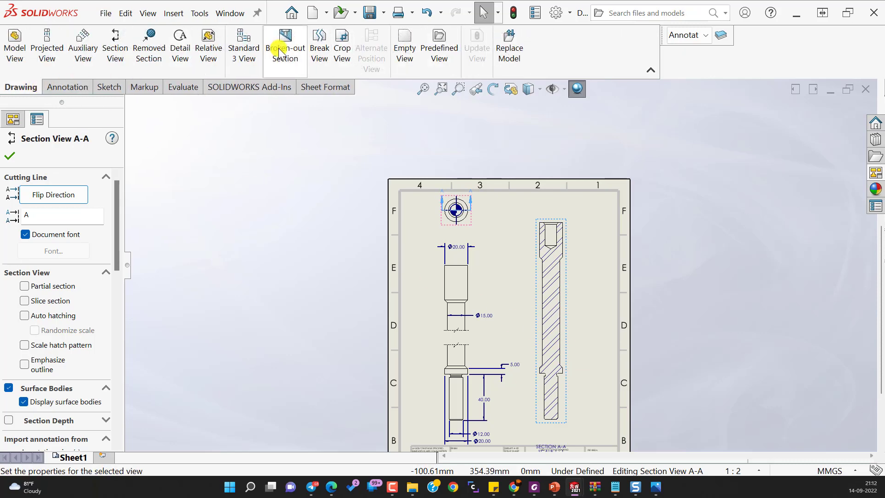
left_click(344, 50)
left_click(105, 89)
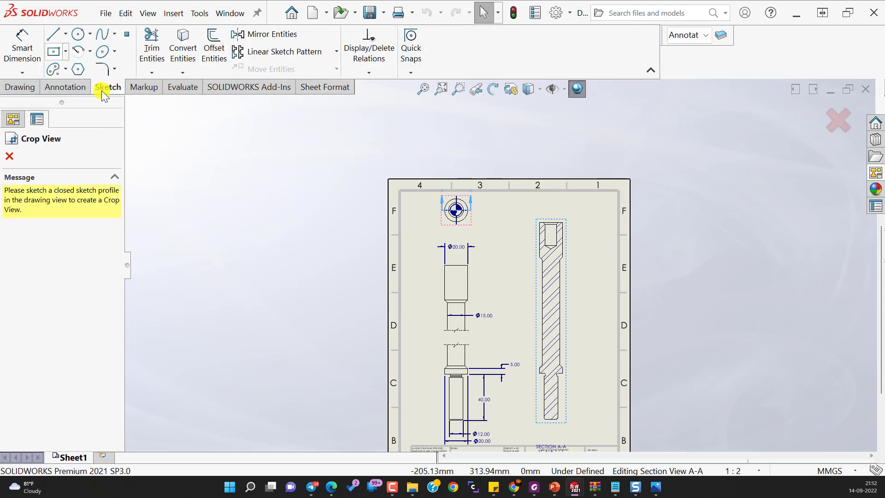
left_click(80, 34)
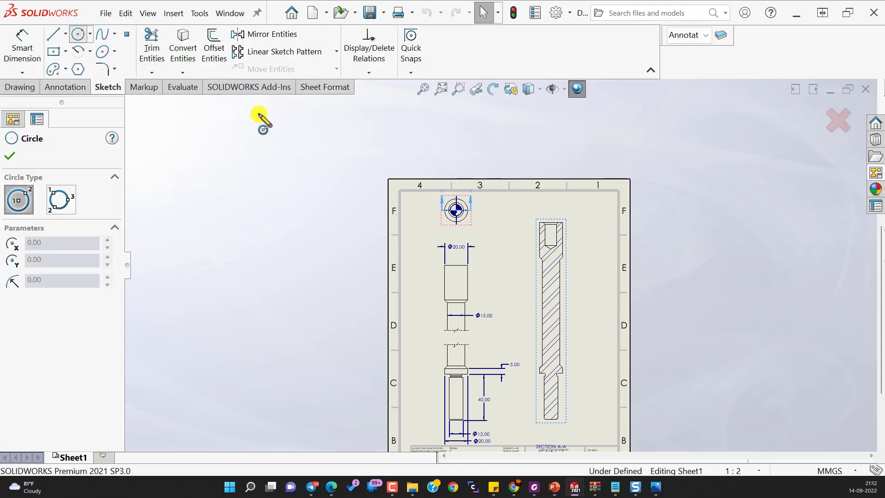
left_click(550, 241)
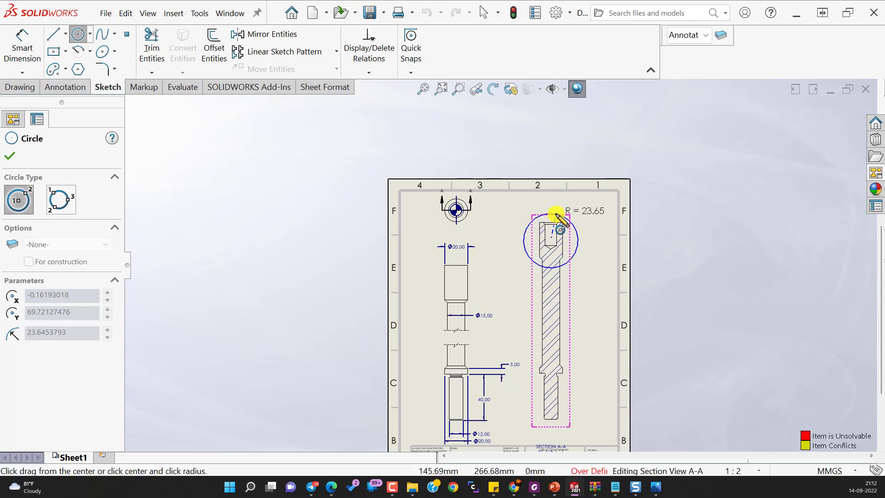
left_click(556, 213)
left_click(10, 156)
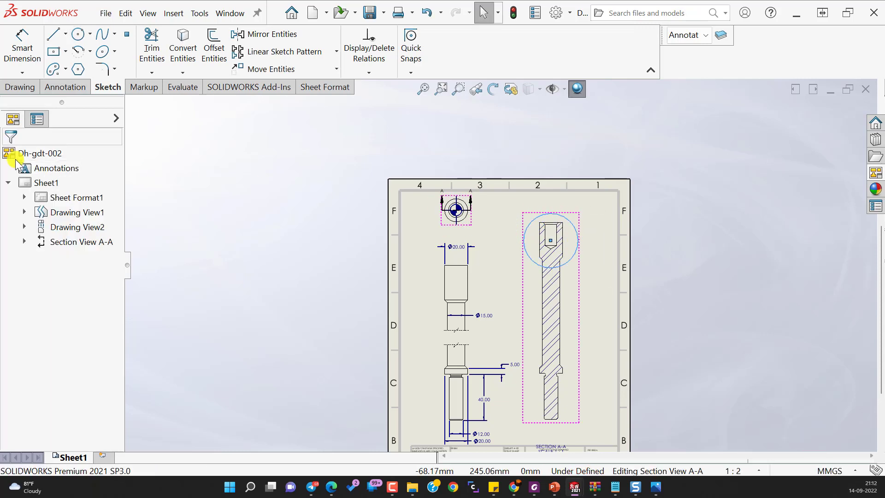
Step: Crop the section view to the sketched circle and move its label up directly beneath the cropped view
left_click(54, 90)
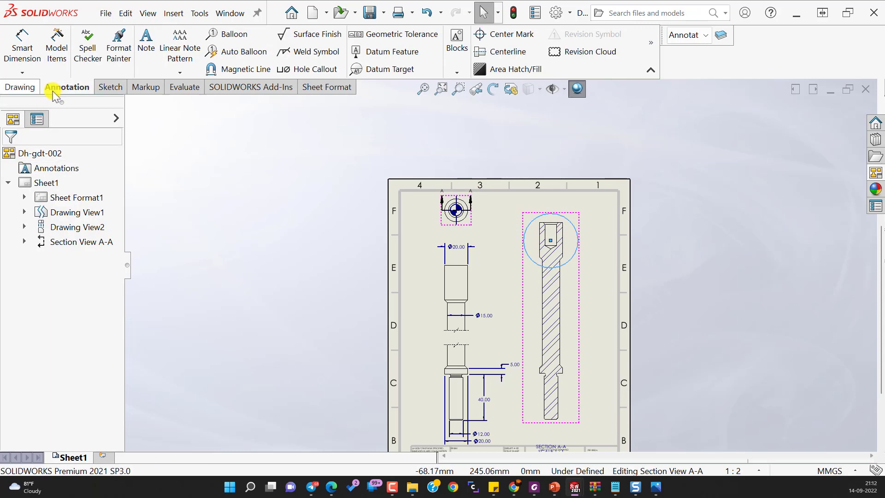
left_click(25, 87)
left_click(340, 55)
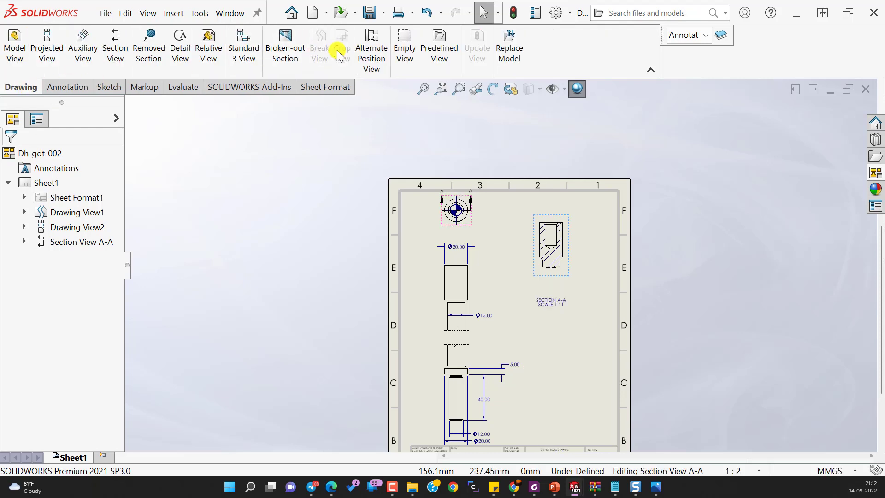
scroll(588, 323, "down", 2)
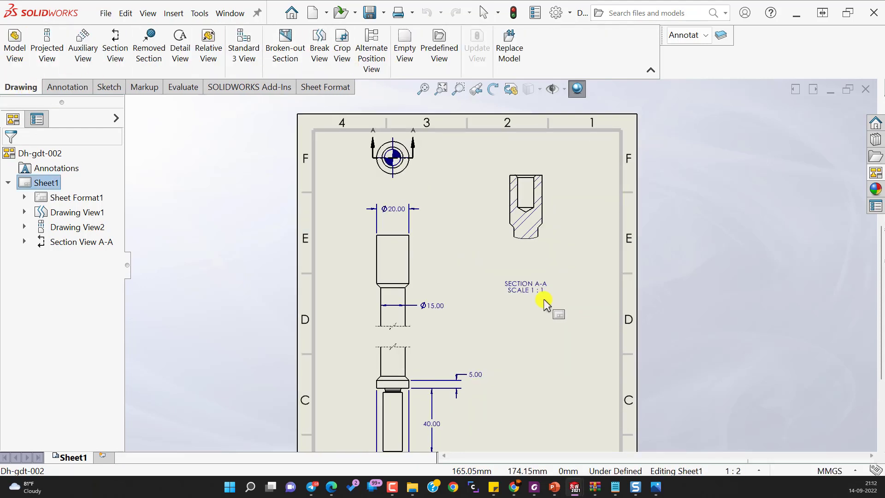
left_click_drag(530, 291, 532, 261)
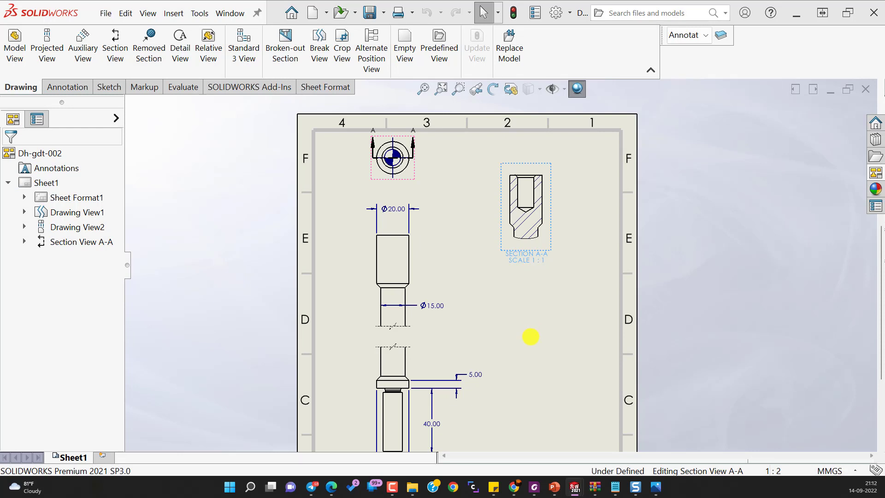
left_click(530, 336)
Step: Create a detail view with a circle of about 14 mm radius around the groove below the shaft's collar, placing it below the section view
scroll(530, 336, "up", 4)
scroll(501, 343, "down", 1)
scroll(501, 343, "down", 1)
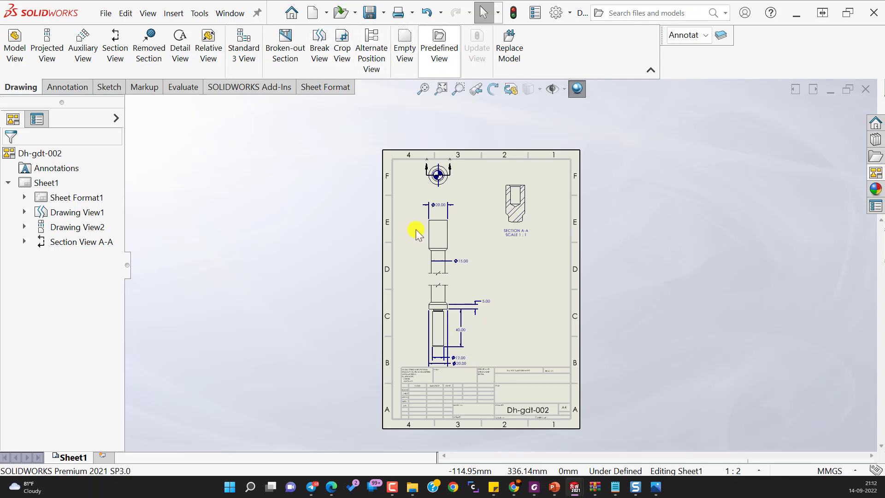
left_click(180, 41)
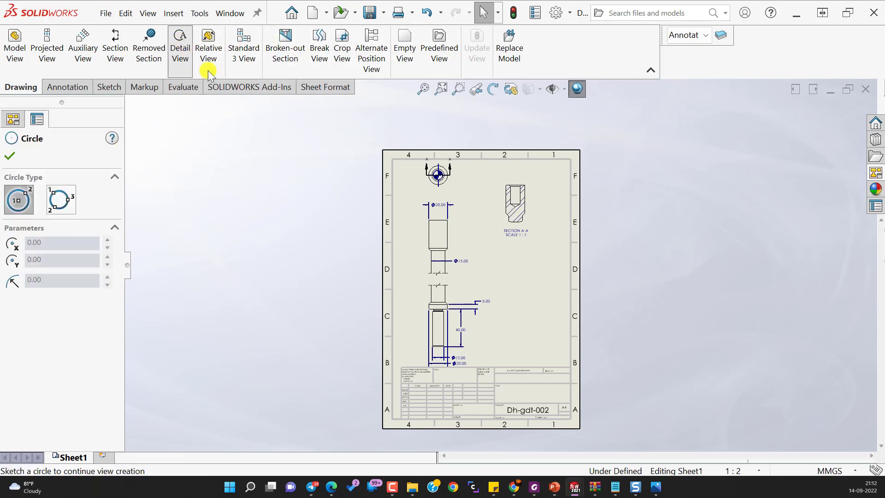
left_click(435, 317)
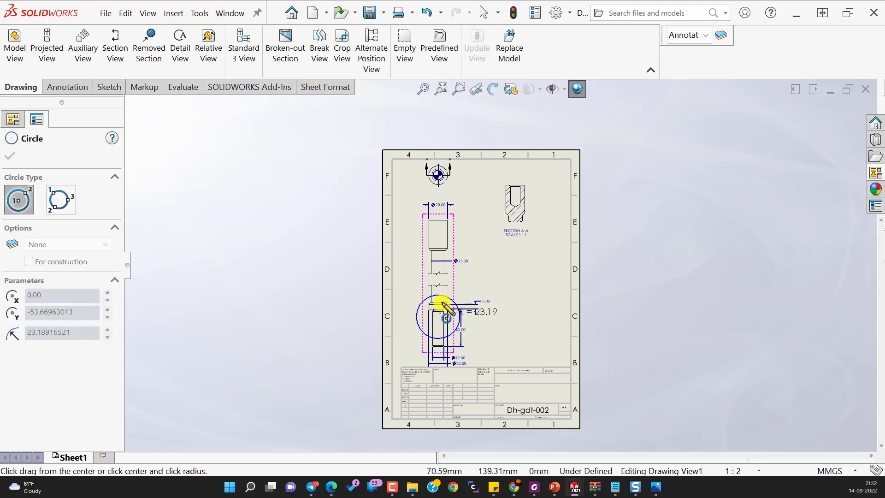
scroll(445, 305, "up", 3)
scroll(476, 297, "down", 4)
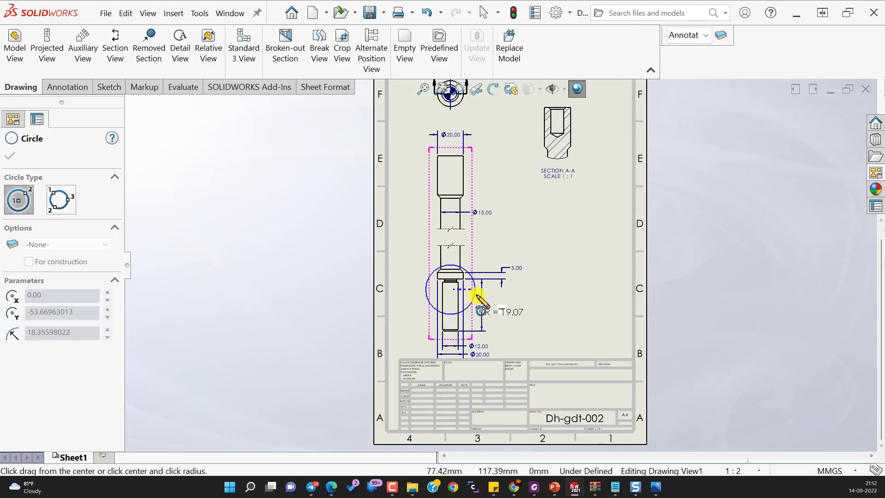
scroll(477, 298, "down", 3)
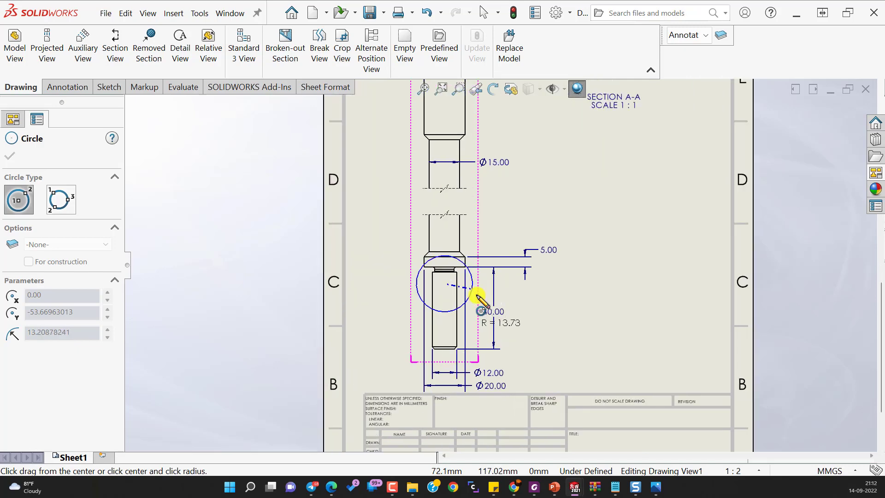
left_click(473, 286)
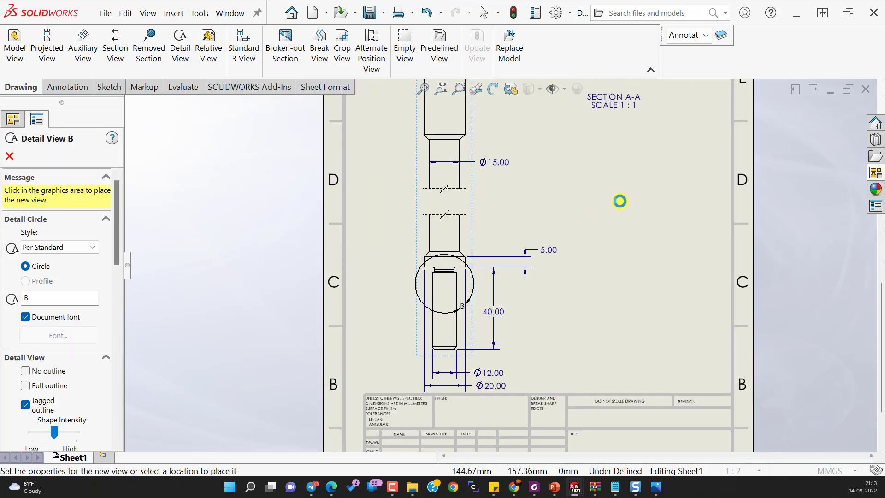
left_click(640, 283)
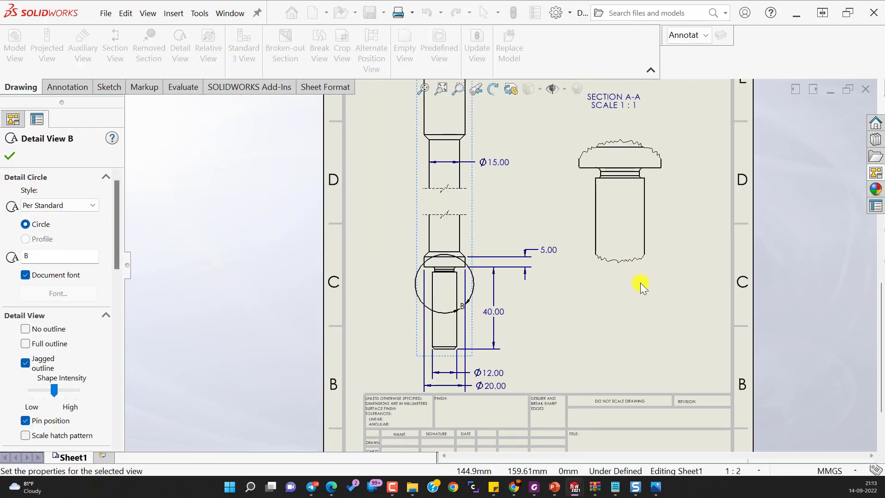
key("Escape")
key("f")
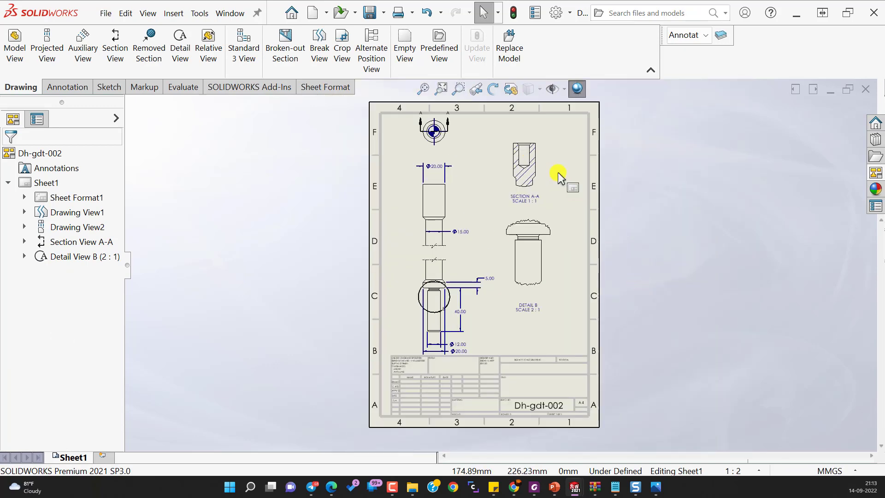
Step: Shrink the detail circle on the shaft view and shift it up to center it on the groove under the collar
left_click_drag(545, 168, 546, 171)
key("Escape")
scroll(557, 275, "down", 2)
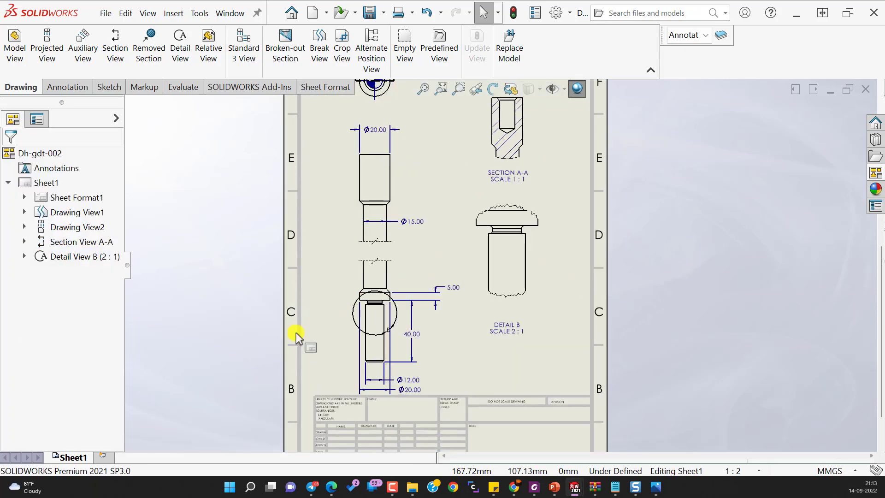
left_click(532, 369)
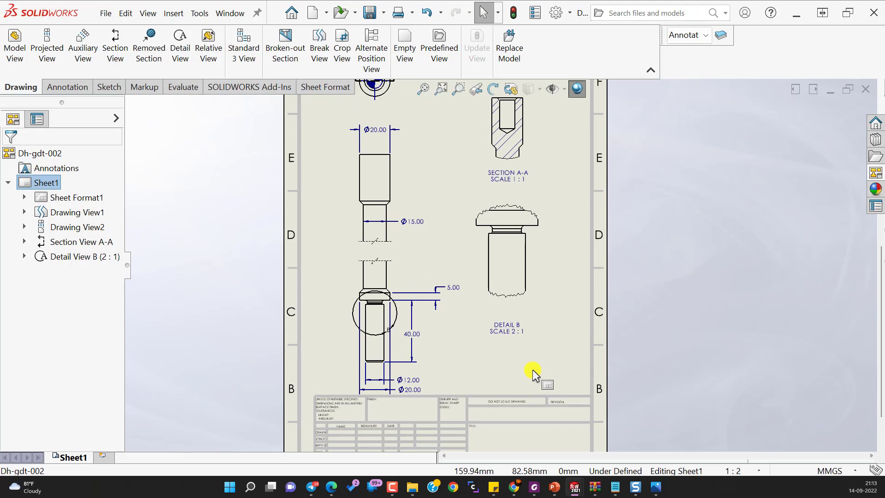
left_click(381, 328)
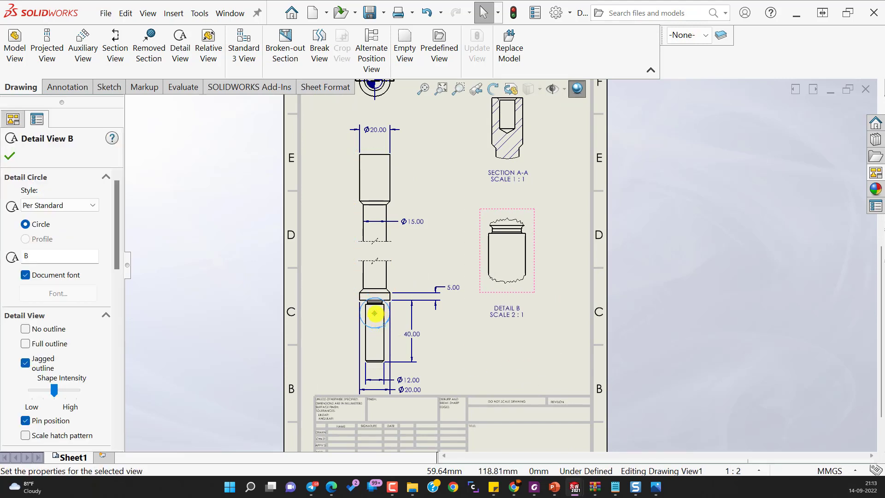
left_click_drag(374, 313, 373, 304)
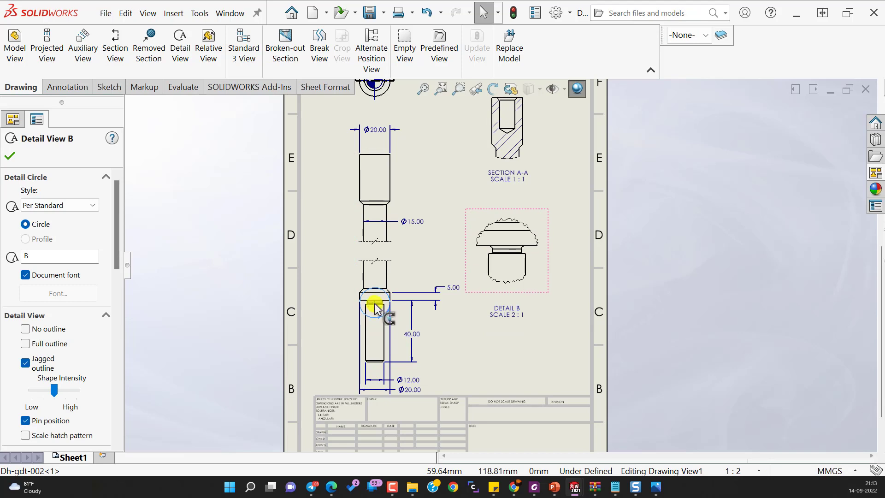
Step: Move the detail view down to just above the title block and set its label close beneath it
left_click(531, 350)
left_click_drag(544, 296, 569, 382)
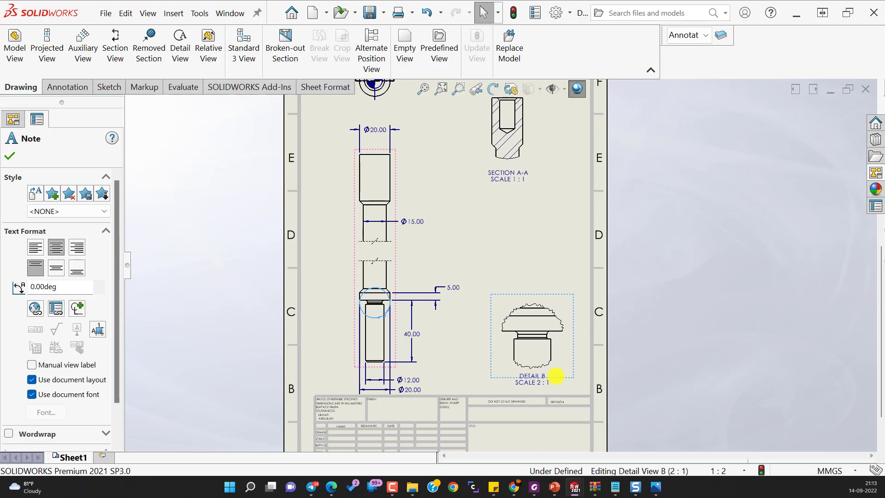
left_click(453, 364)
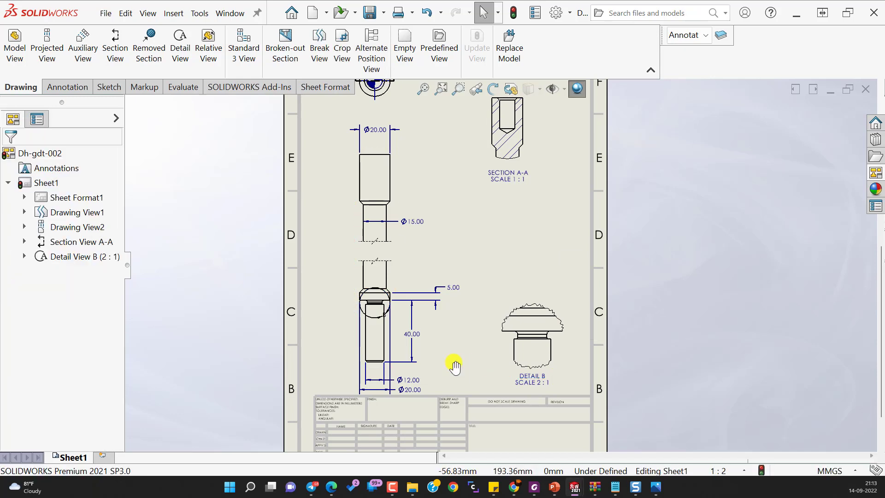
Step: Dimension the shaft's overall length between its top and bottom end edges, placing the text to the left of the broken view
left_click(68, 86)
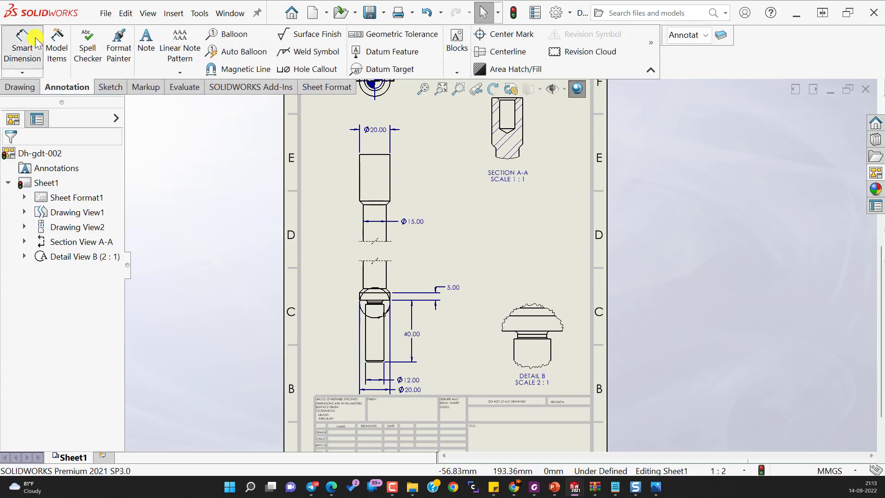
left_click(22, 46)
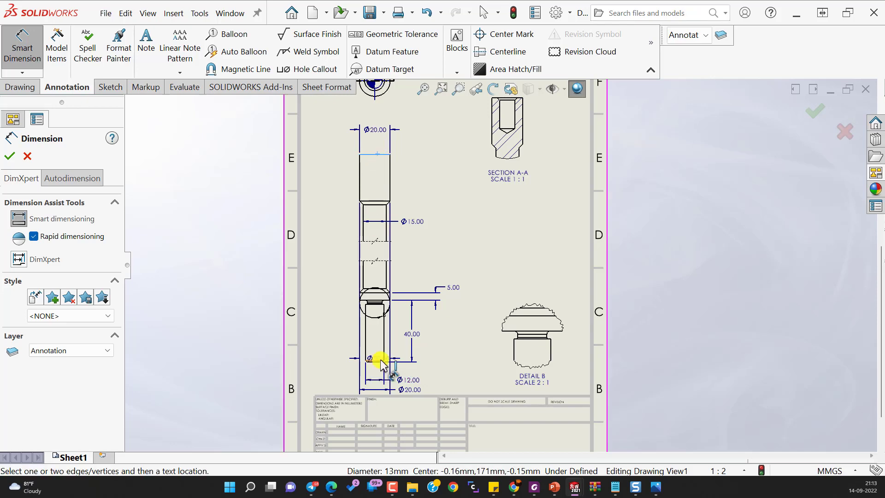
scroll(375, 360, "down", 5)
left_click(398, 335)
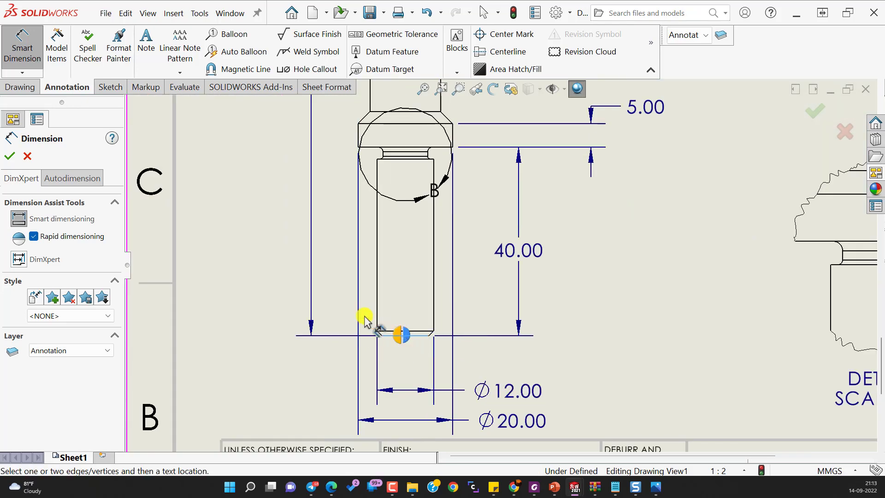
scroll(267, 256, "up", 4)
scroll(372, 224, "down", 3)
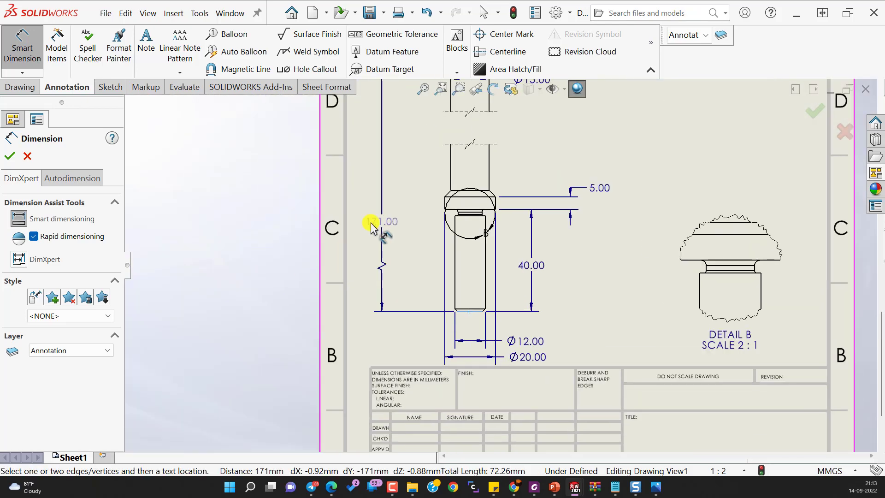
scroll(371, 225, "up", 4)
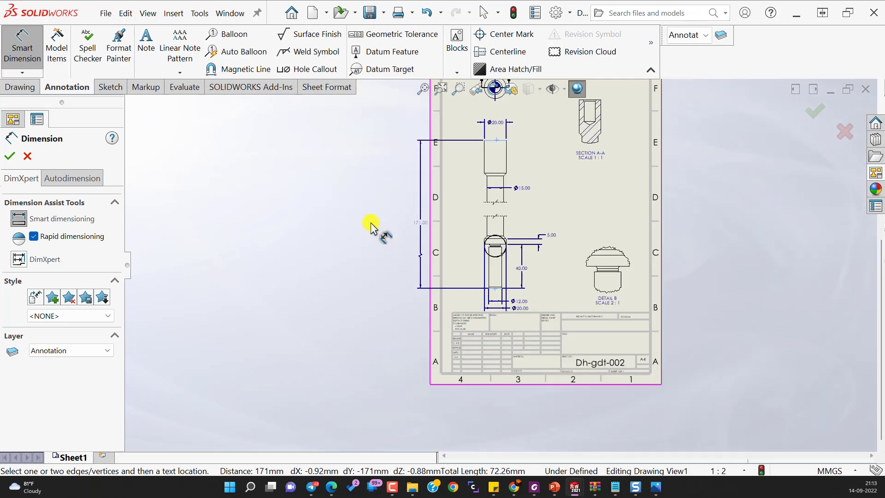
middle_click_drag(474, 198, 314, 248)
left_click(310, 263)
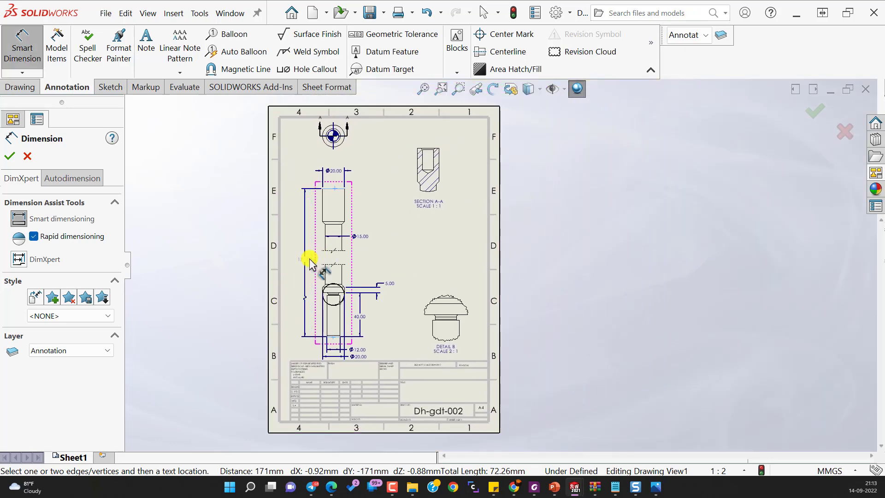
key("Escape")
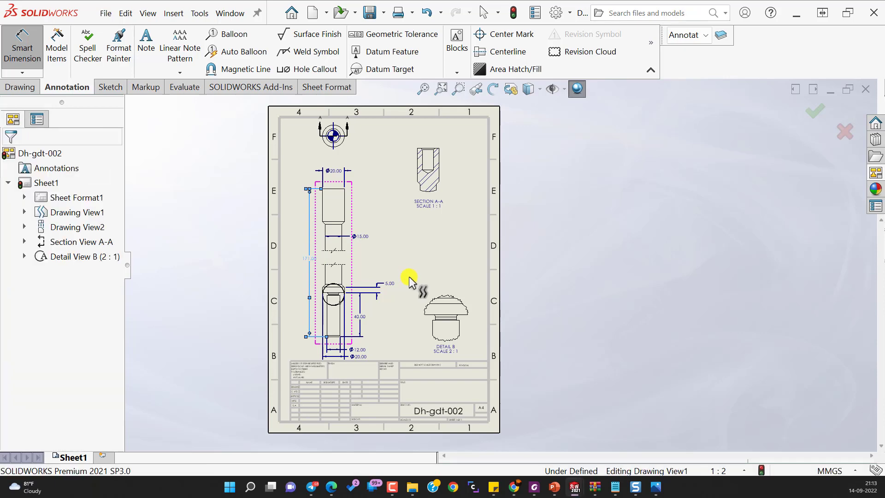
key("Escape")
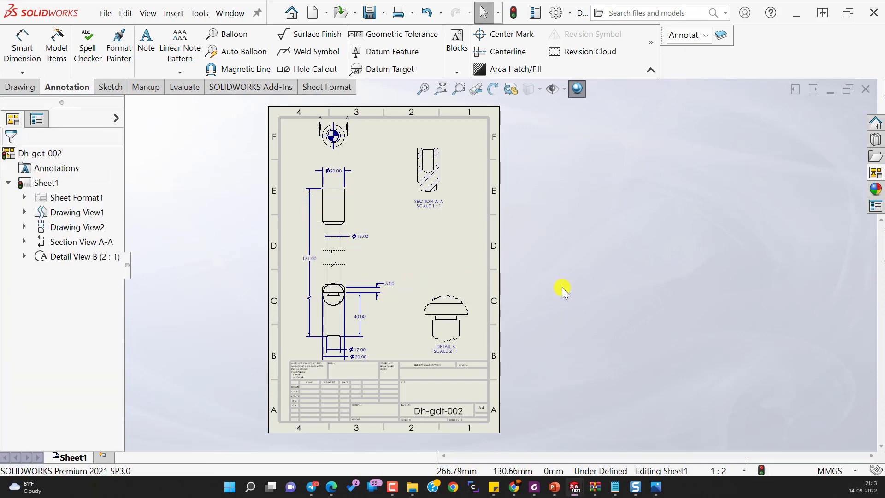
Step: Dimension the straight depth of the bore in Section A-A from the shaft's top edge, placing the text left of the view
scroll(489, 191, "down", 4)
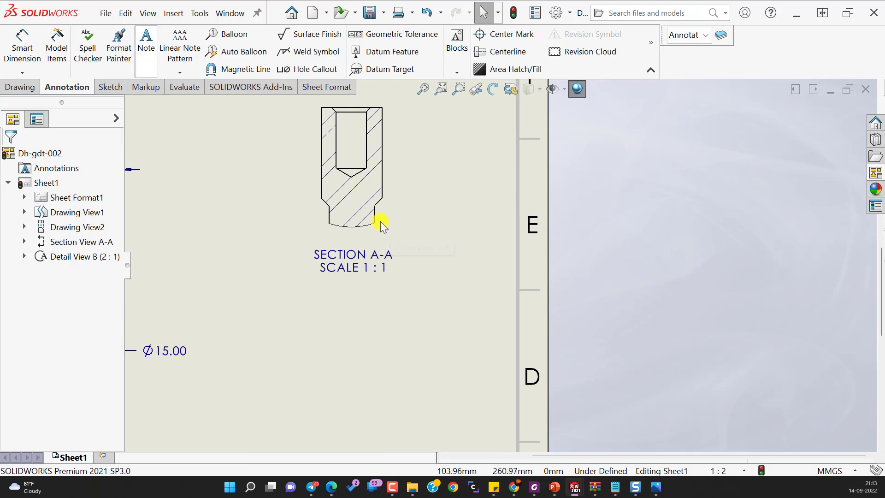
left_click(26, 45)
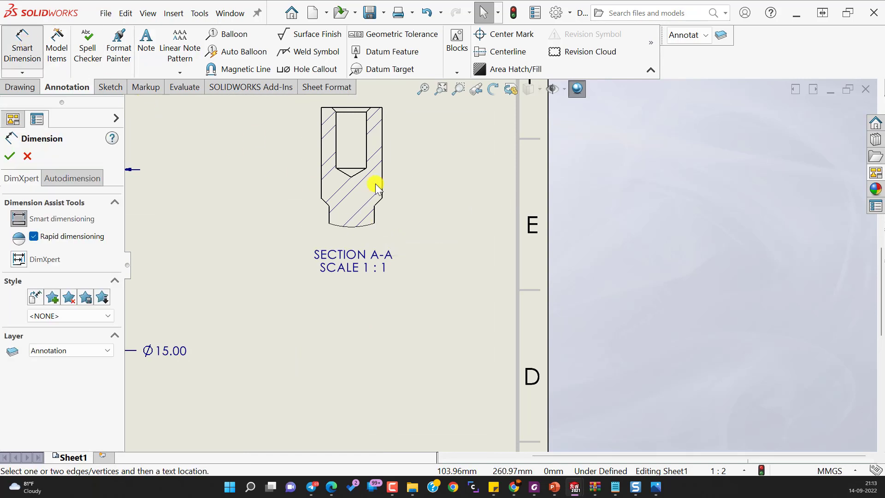
left_click(353, 169)
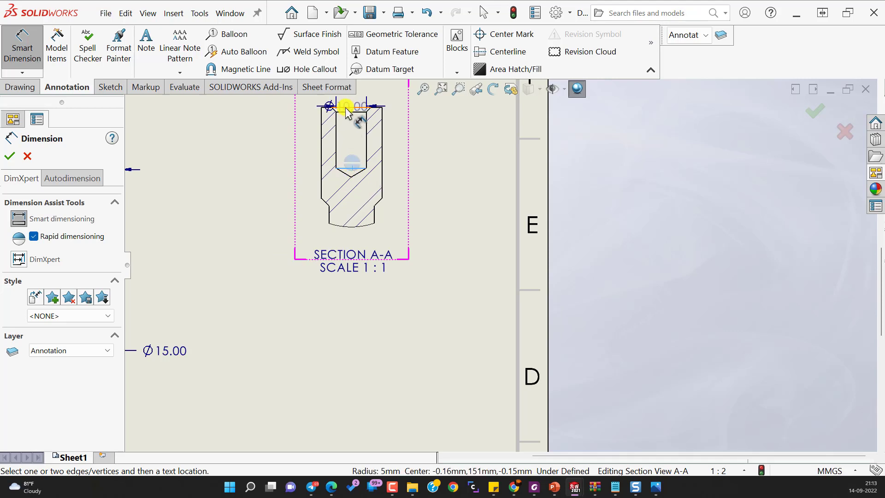
left_click(352, 109)
left_click(281, 139)
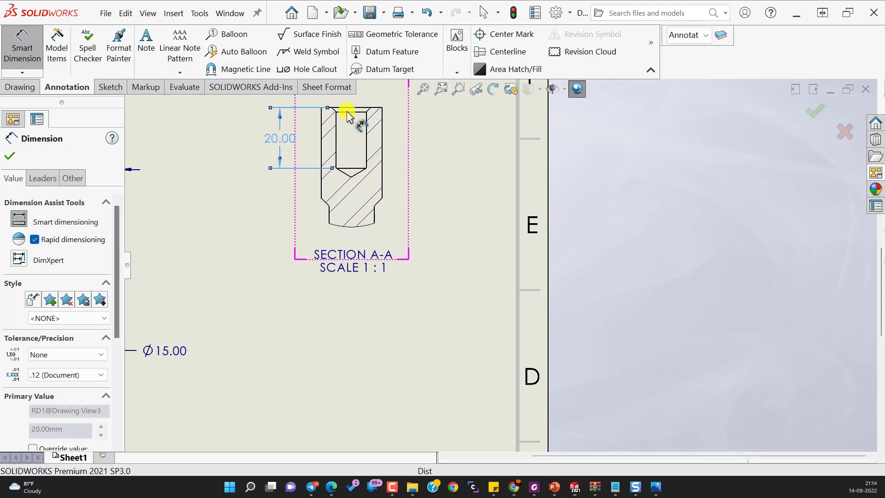
Step: Dimension the bore's full depth in Section A-A from the top edge to the drill tip, outside the existing depth dimension
left_click(361, 110)
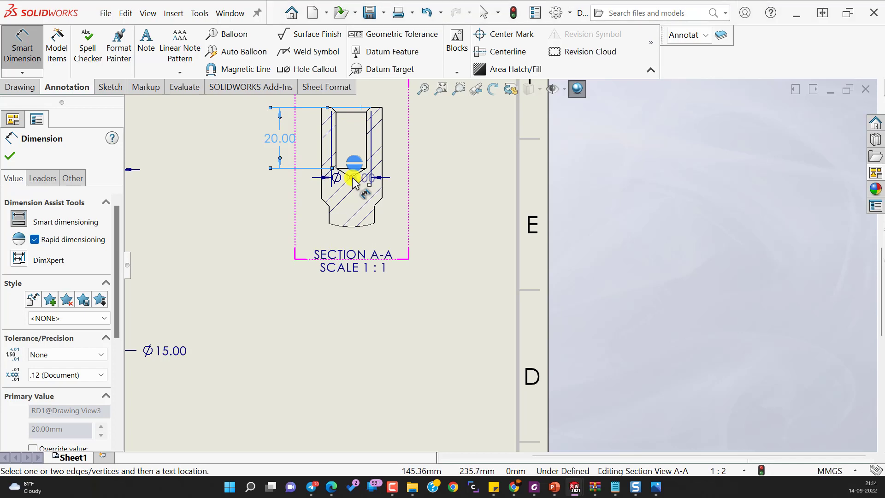
left_click(351, 177)
left_click(249, 137)
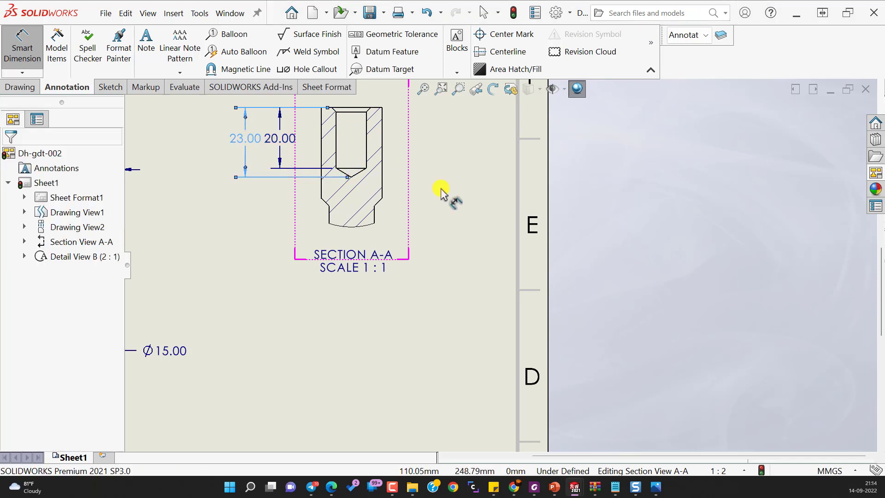
key("Escape")
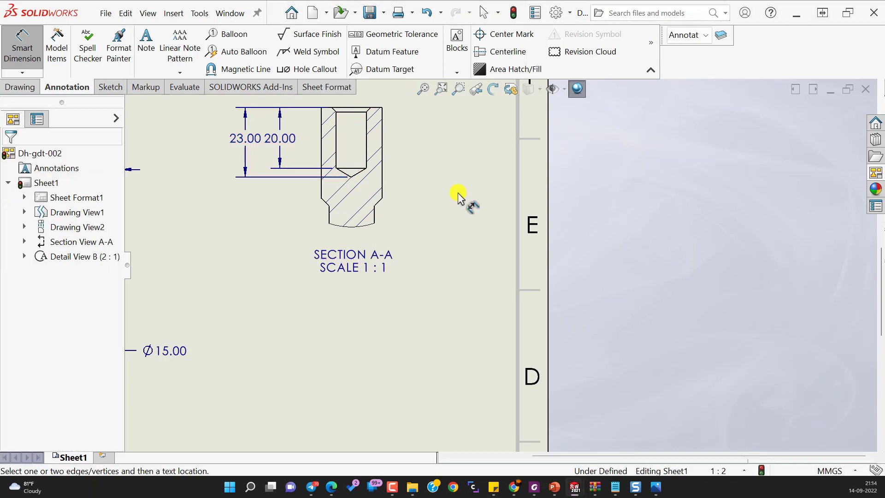
key("Escape")
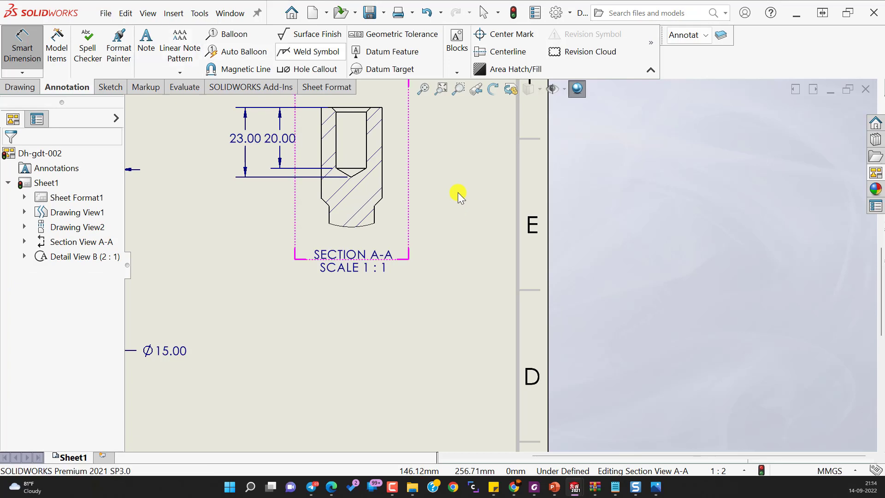
key("Escape")
Step: Add a hole callout to the bore's mouth in Section A-A, placing its text to the upper right of the view
left_click(304, 68)
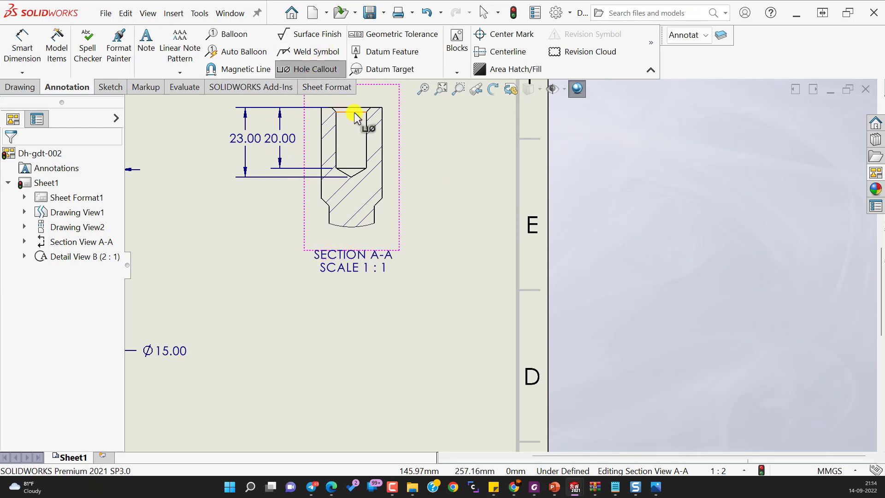
left_click(354, 112)
scroll(365, 158, "up", 4)
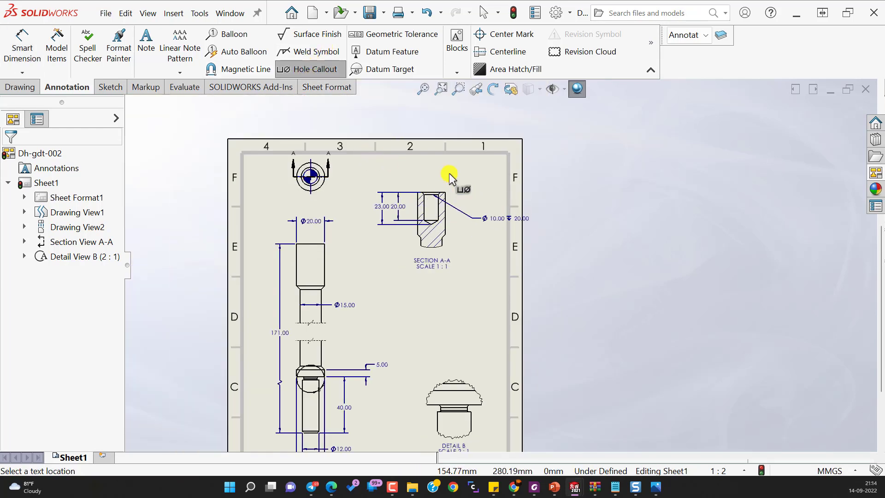
left_click(410, 131)
scroll(317, 177, "down", 2)
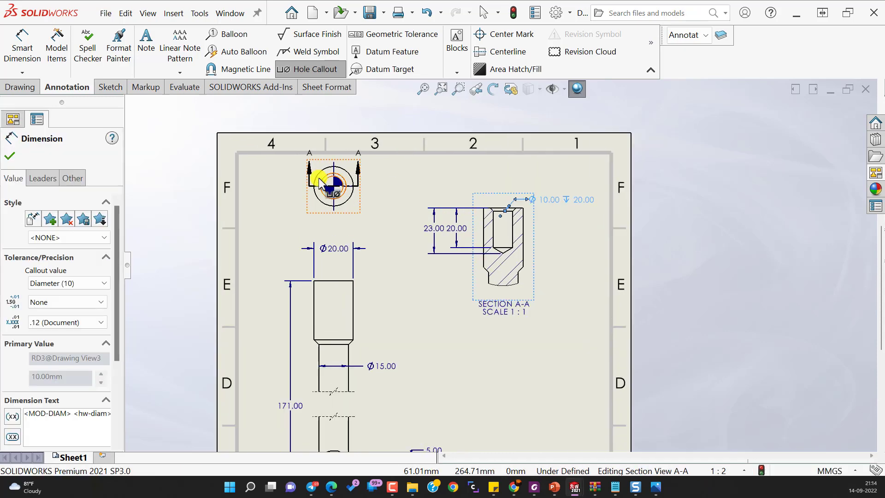
key("Escape")
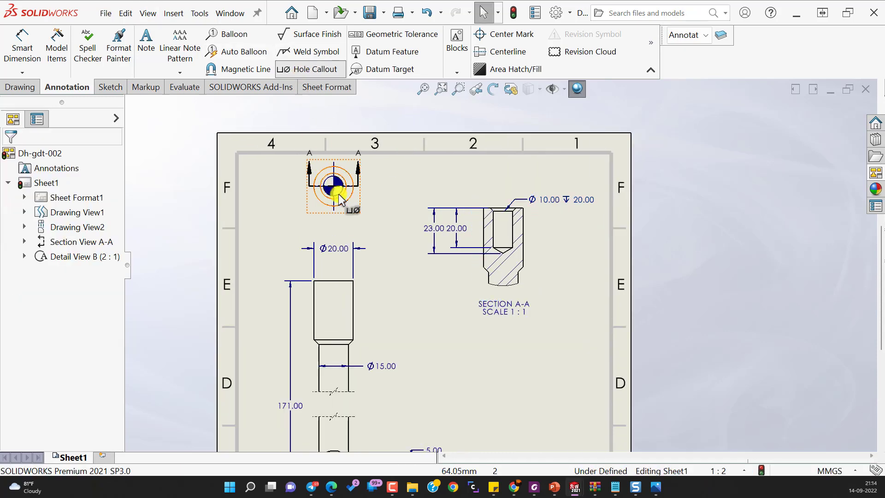
left_click(338, 197)
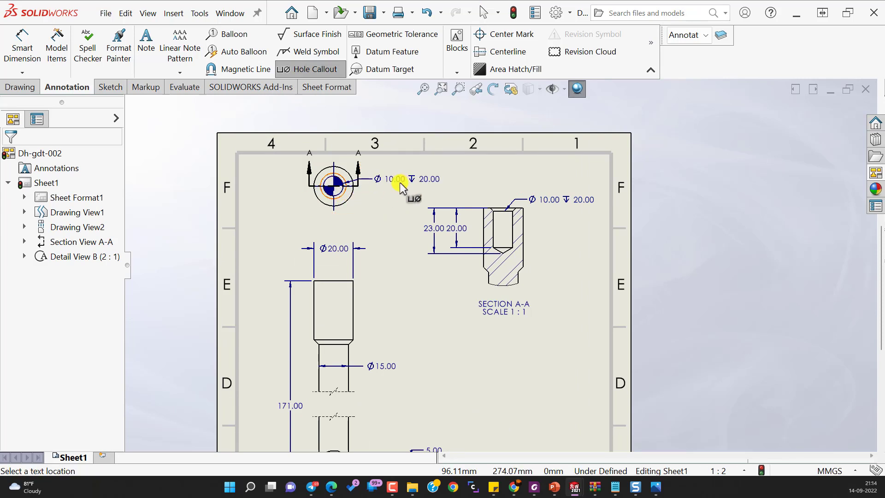
key("Escape")
scroll(596, 297, "down", 1)
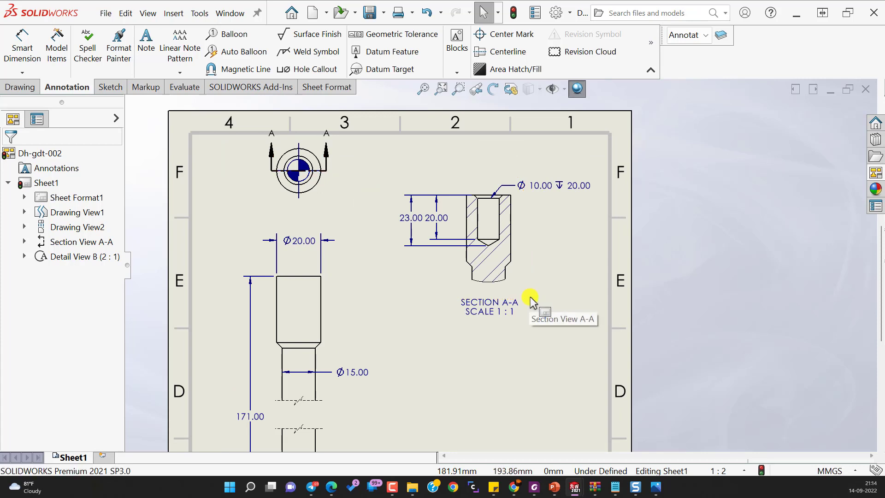
left_click(572, 355)
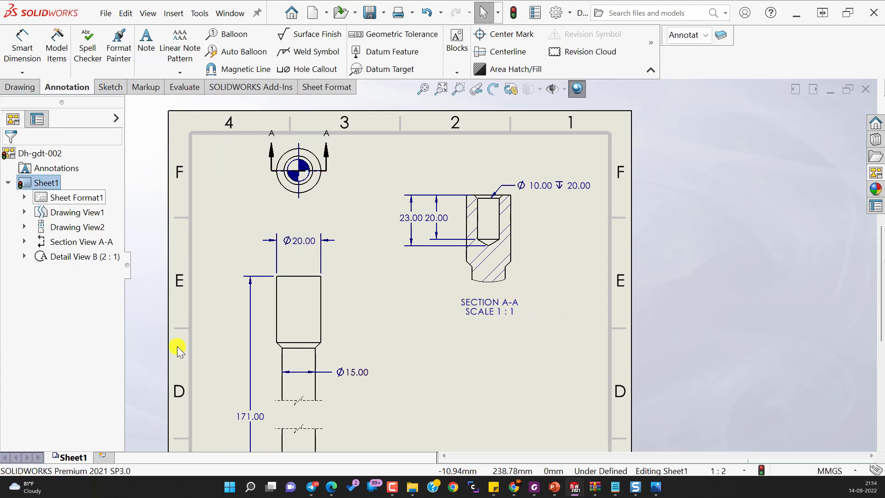
Step: Dimension the obtuse angle between the upper taper and the 15 mm shaft's side edge, placing the text to the right
left_click(23, 50)
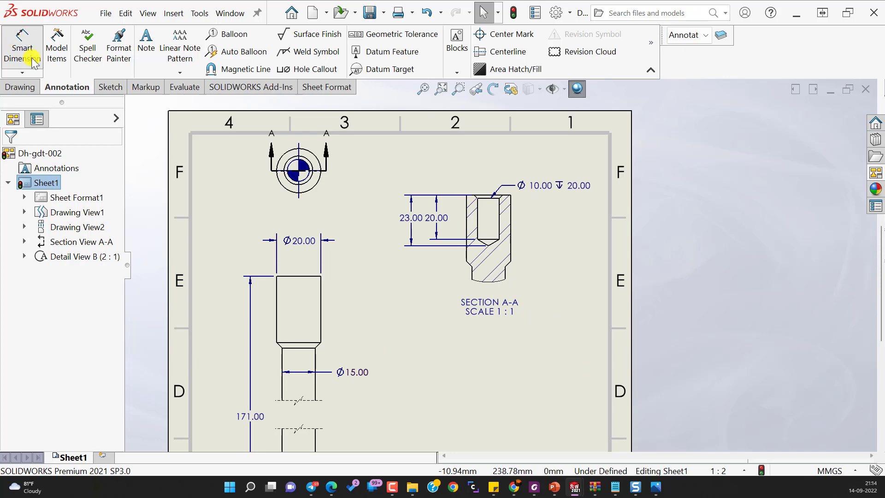
left_click(316, 364)
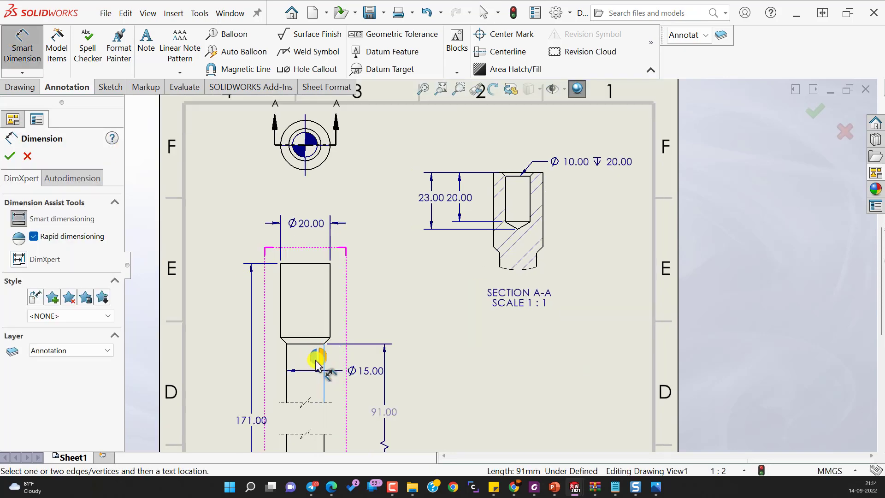
scroll(316, 359, "down", 4)
left_click(397, 300)
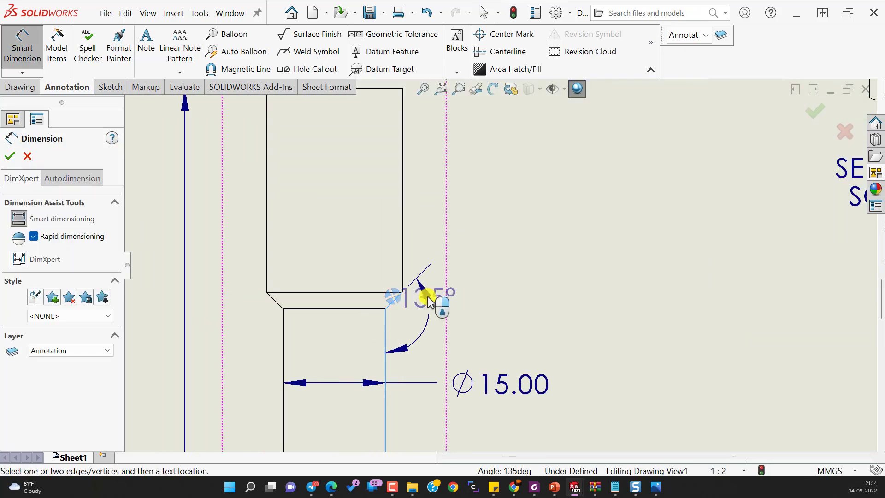
left_click(479, 319)
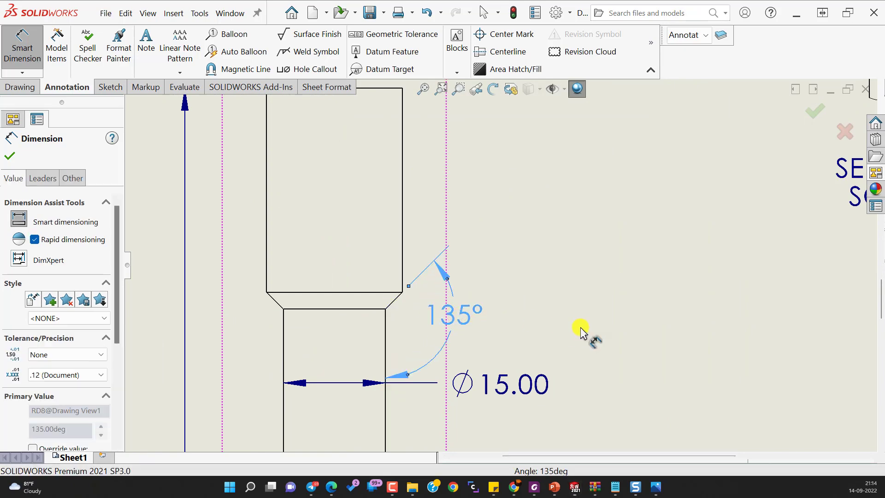
left_click(577, 335)
Step: Dimension the obtuse angle between the 15 mm shaft's side edge and the lower collar's taper, placing the text to the right
scroll(546, 354, "up", 4)
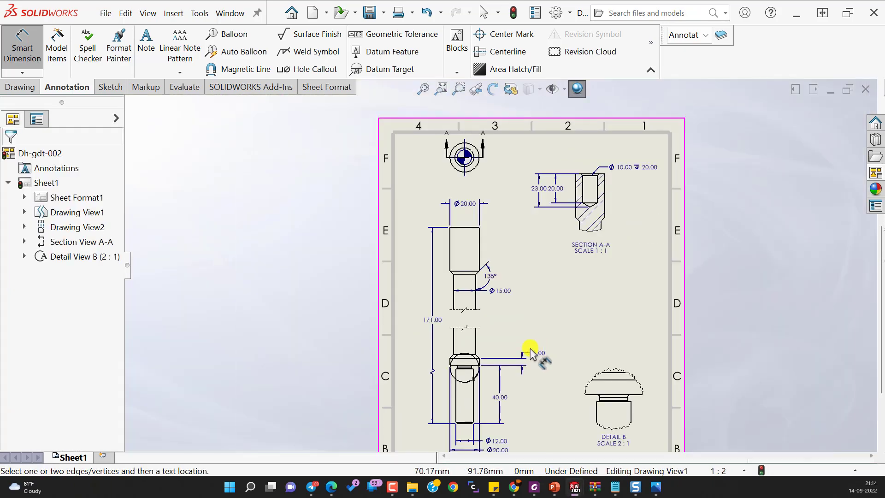
scroll(500, 352, "down", 4)
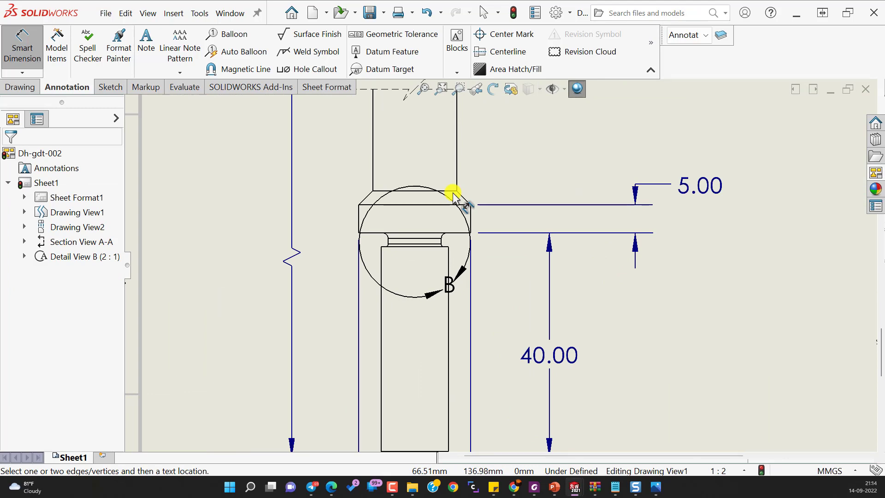
left_click(457, 182)
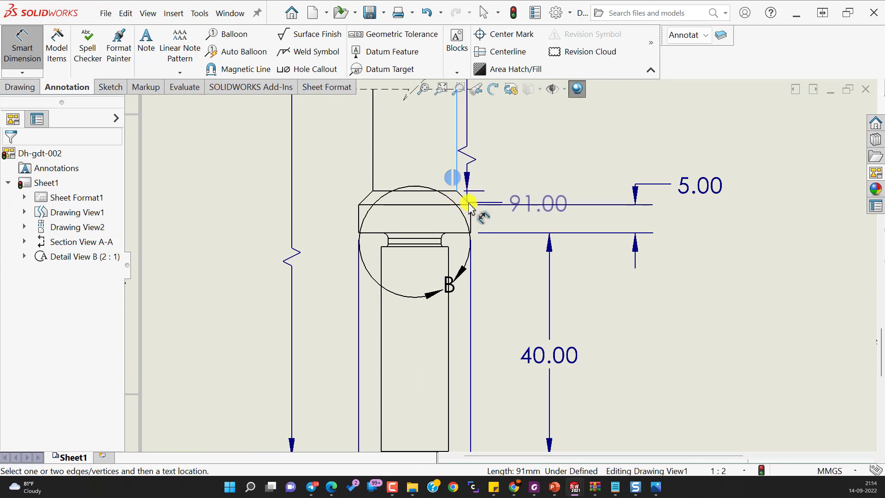
left_click(468, 203)
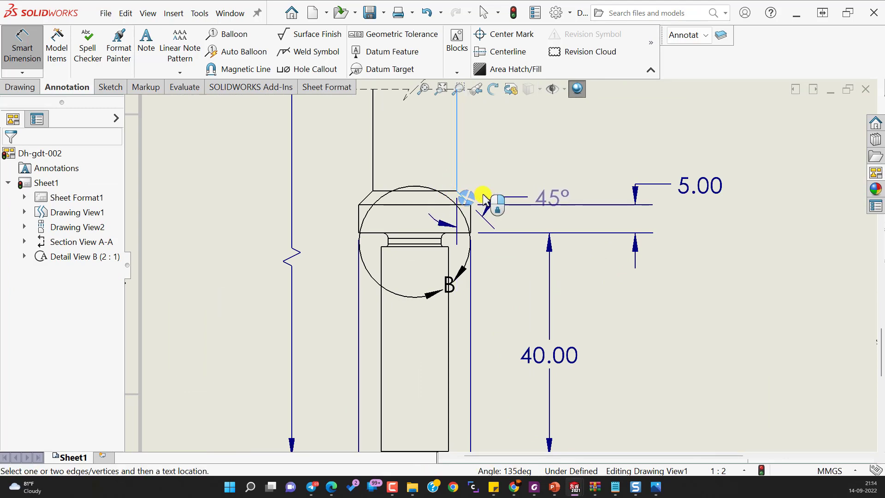
left_click(525, 175)
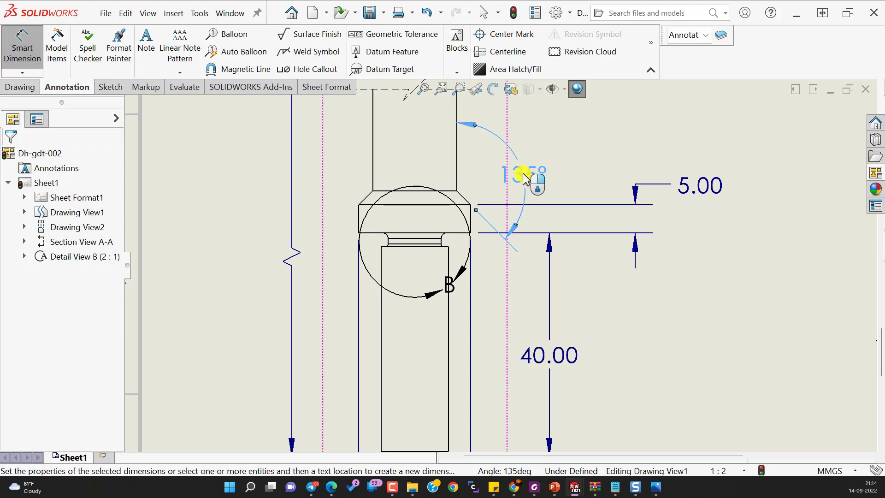
key("Escape")
Step: Attach a basic surface finish symbol with the value 3.2 to the left edge of the 12 mm shaft end
scroll(667, 330, "up", 5)
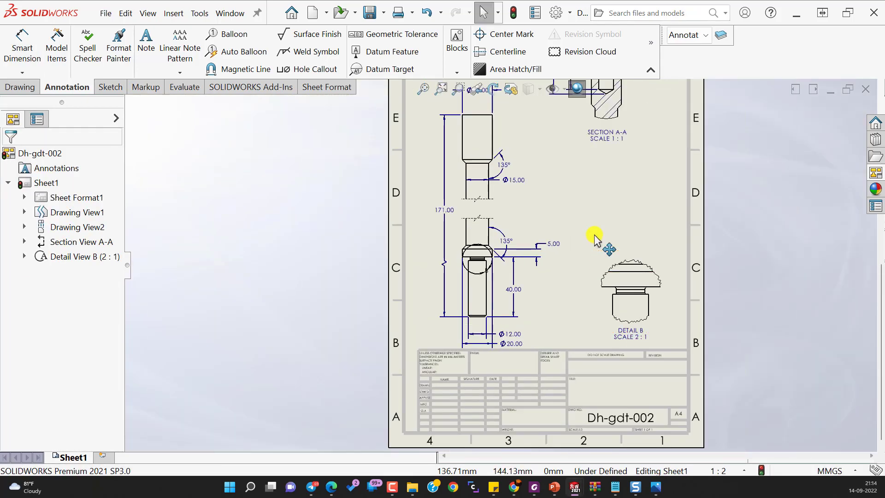
scroll(594, 237, "down", 1)
scroll(595, 238, "up", 5)
scroll(595, 200, "down", 2)
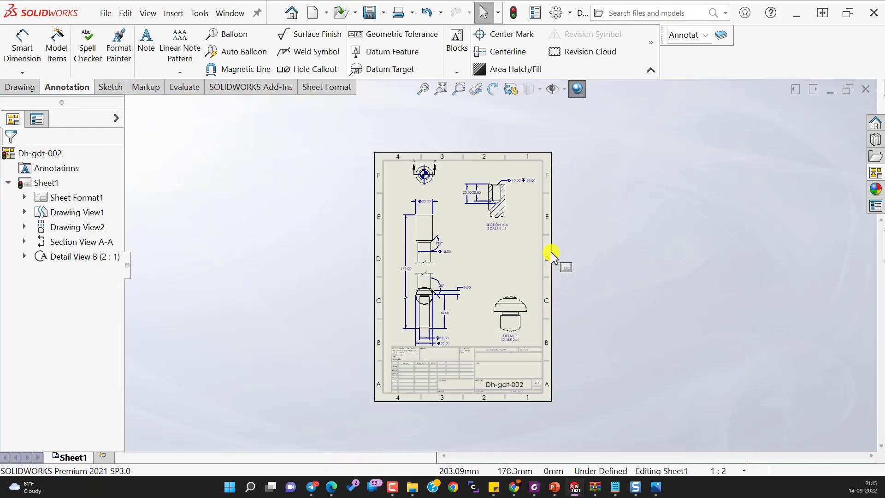
scroll(551, 251, "up", 1)
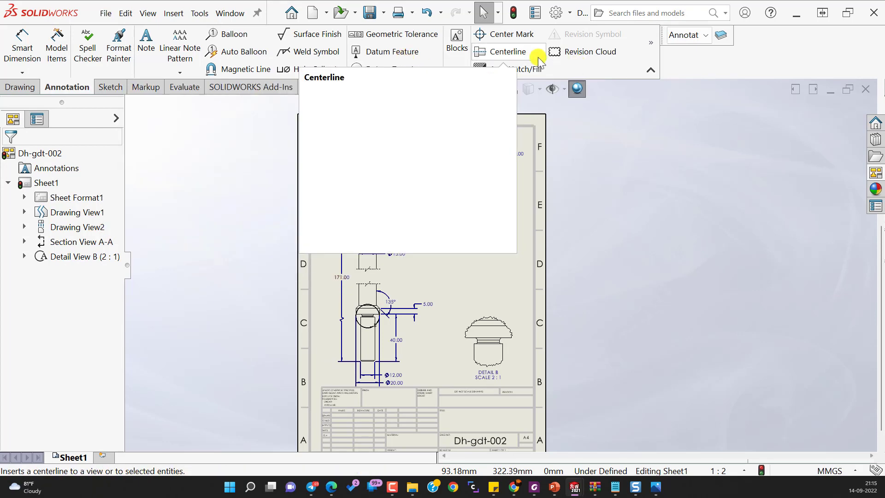
left_click(326, 33)
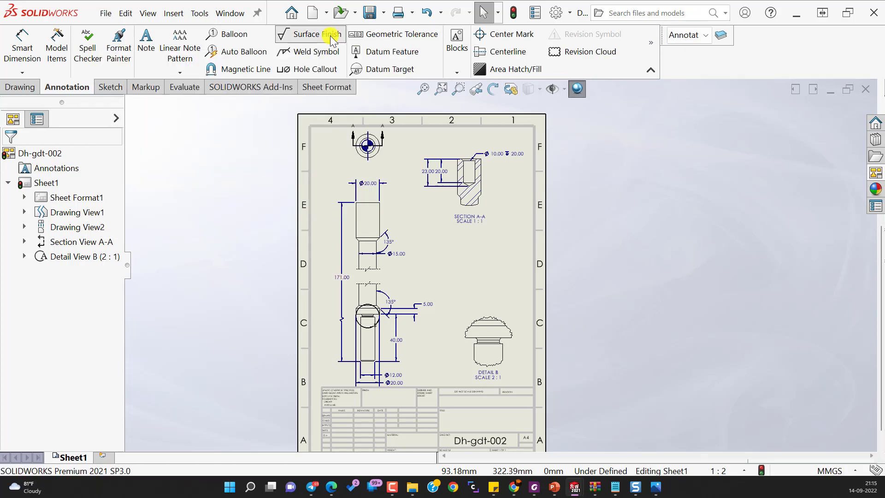
scroll(367, 367, "up", 1)
scroll(367, 367, "up", 3)
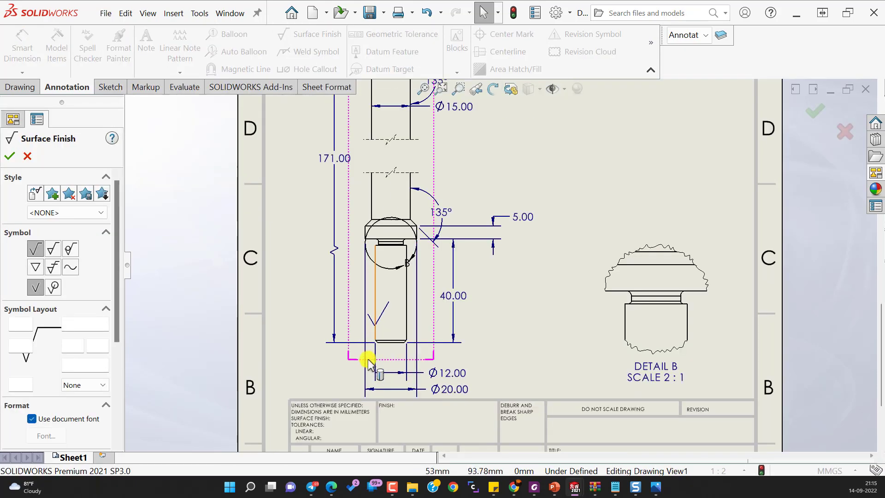
left_click(375, 327)
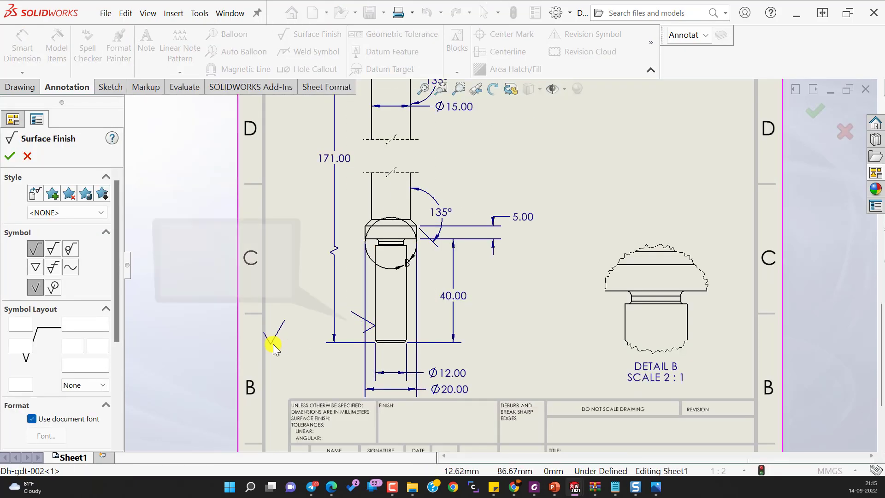
key("Escape")
left_click(369, 326)
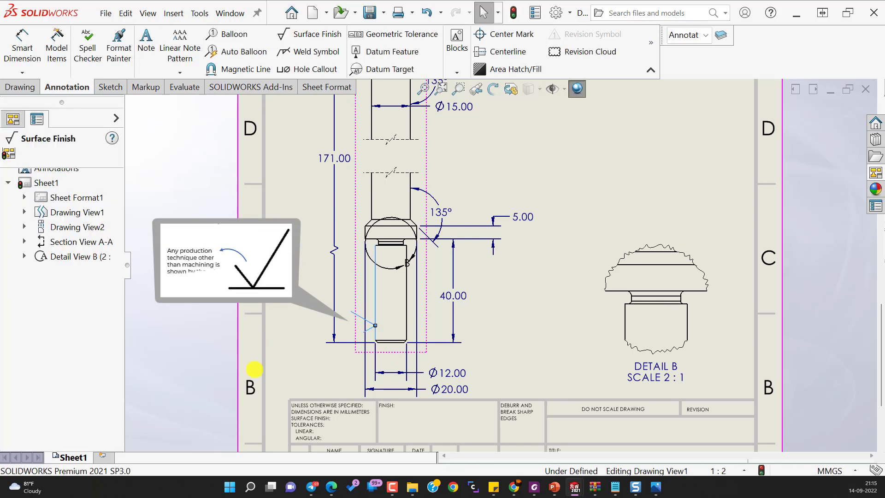
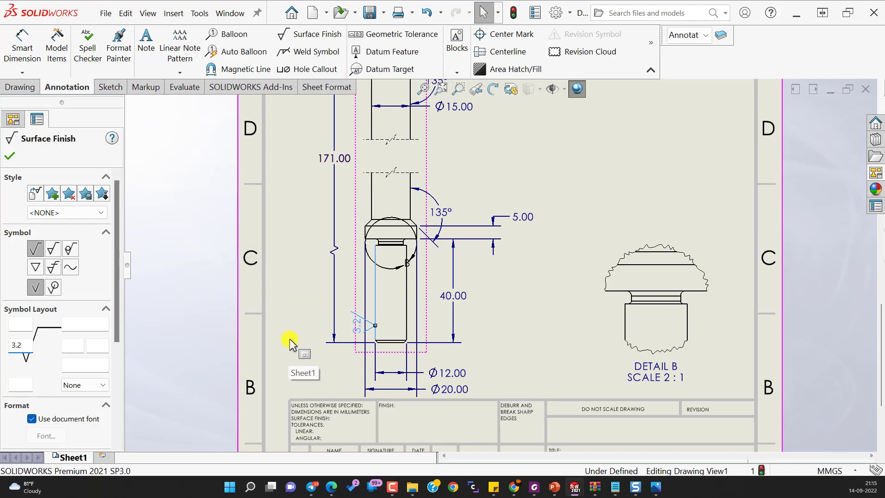
key("Escape")
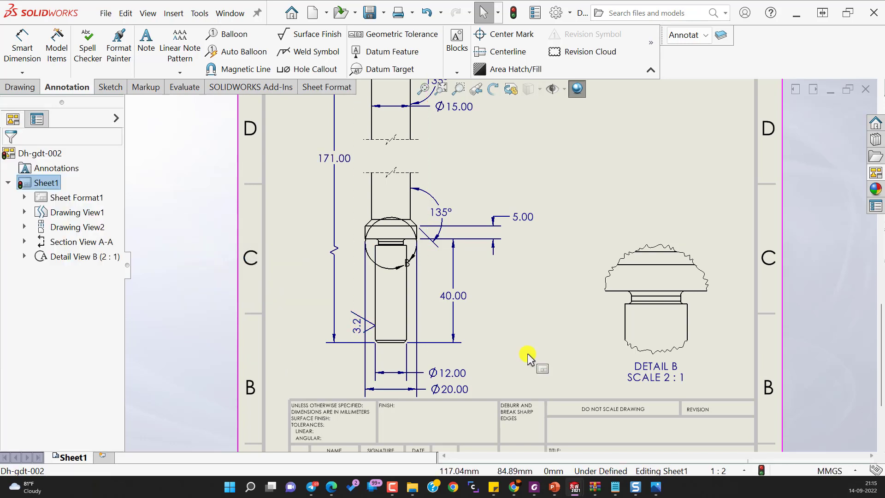
Step: Move the lower collar's 20 mm diameter dimension from beneath the shaft end to just above the collar
left_click_drag(440, 388, 479, 205)
left_click(532, 292)
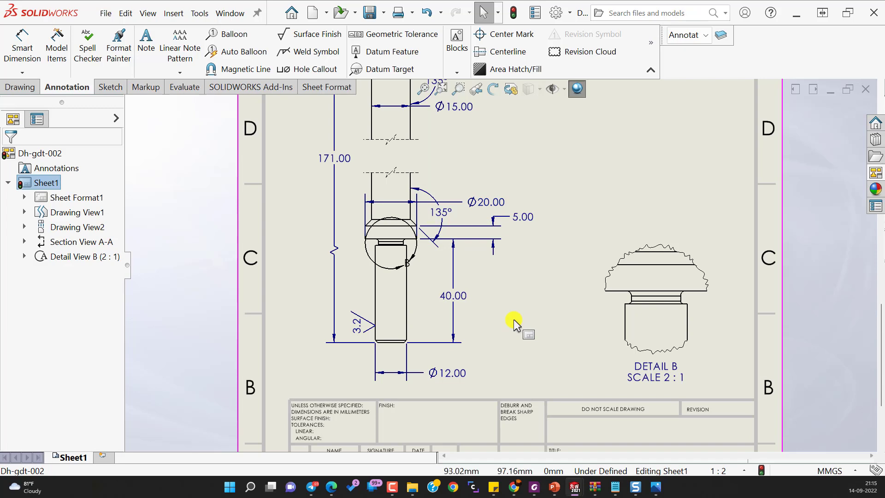
scroll(488, 299, "down", 5)
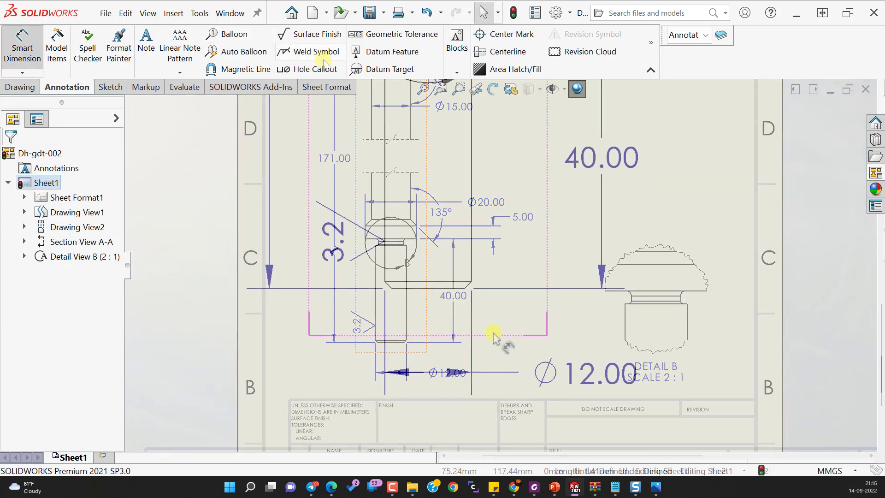
Step: Dimension the height of the chamfer at the 12 mm shaft's lower end, placing the text below and left of the shaft
left_click(22, 45)
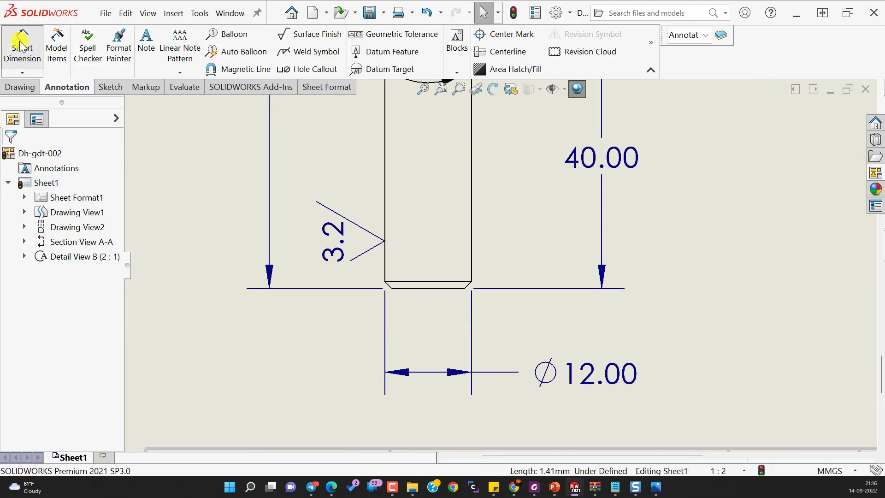
left_click(420, 289)
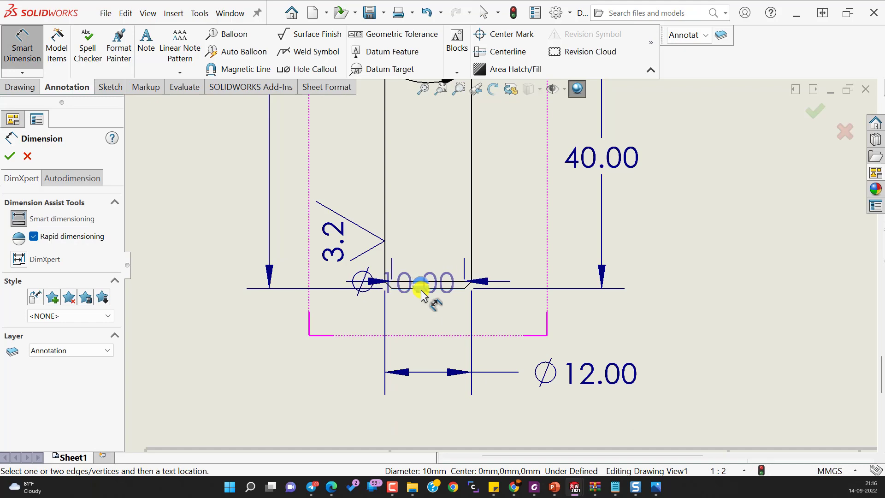
scroll(387, 285, "down", 5)
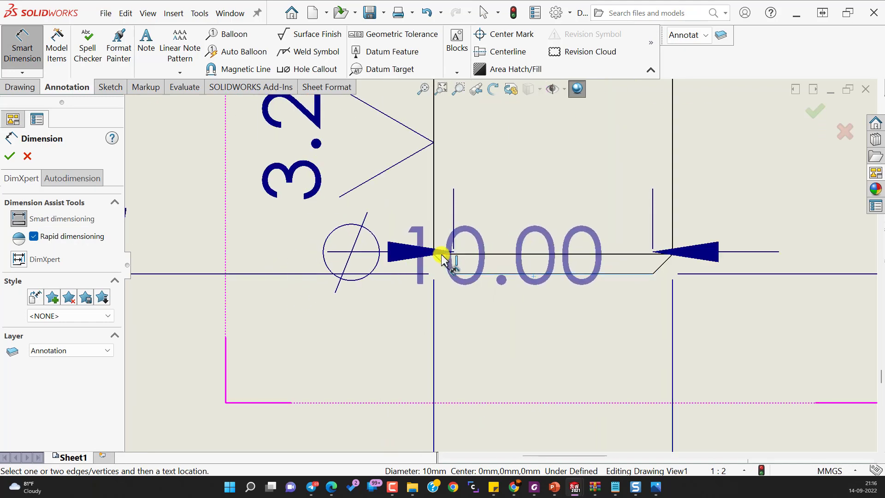
left_click(444, 253)
scroll(318, 320, "up", 4)
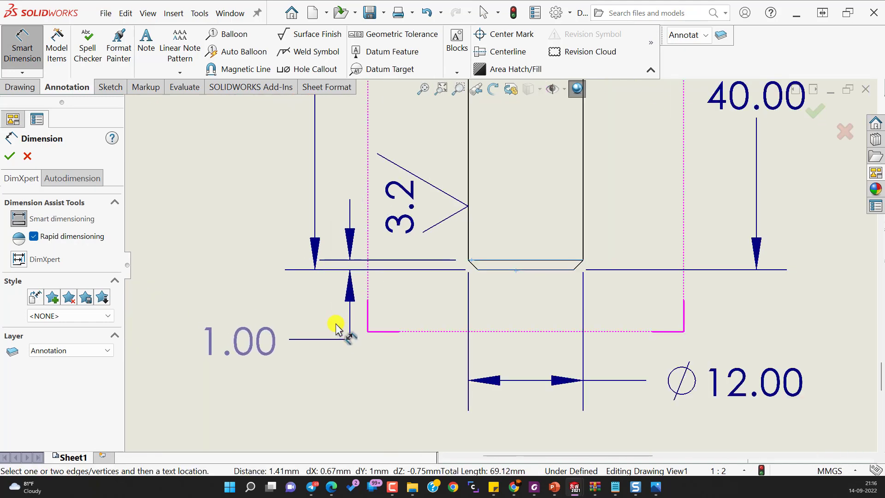
scroll(336, 325, "up", 3)
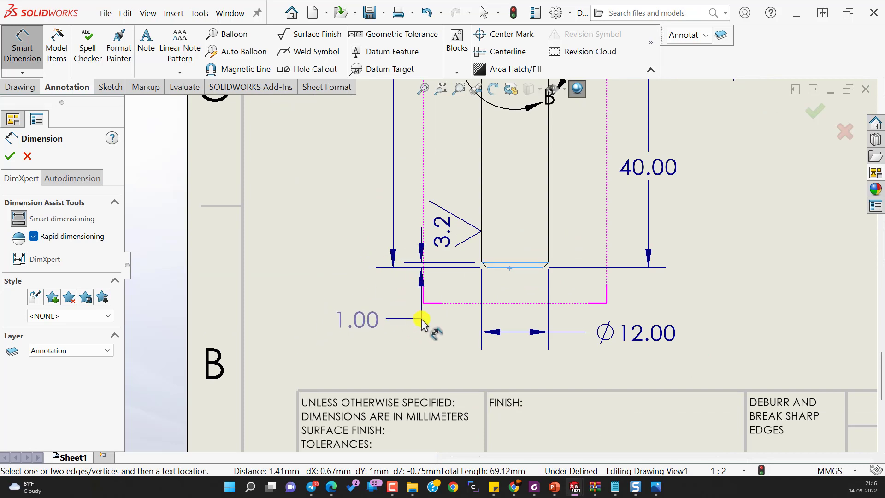
left_click(413, 317)
Step: Append "x 45°" to the text of the lower end's chamfer dimension, using the degree symbol
scroll(121, 352, "down", 5)
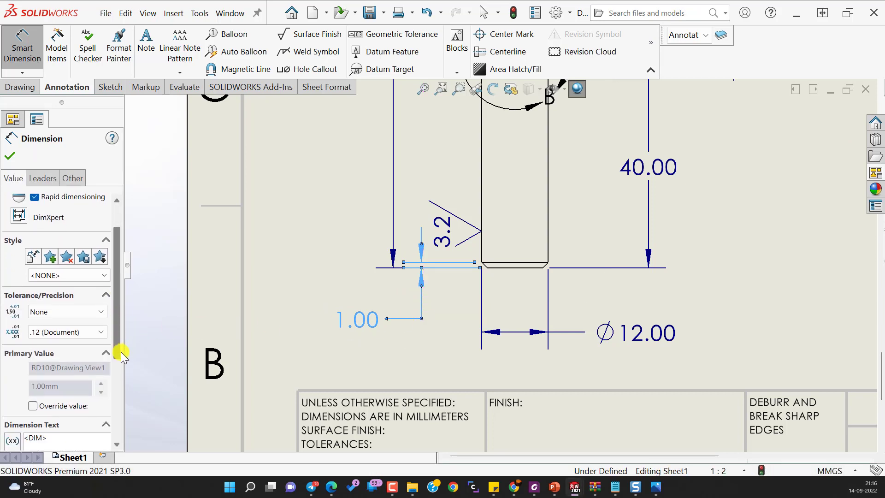
left_click(80, 364)
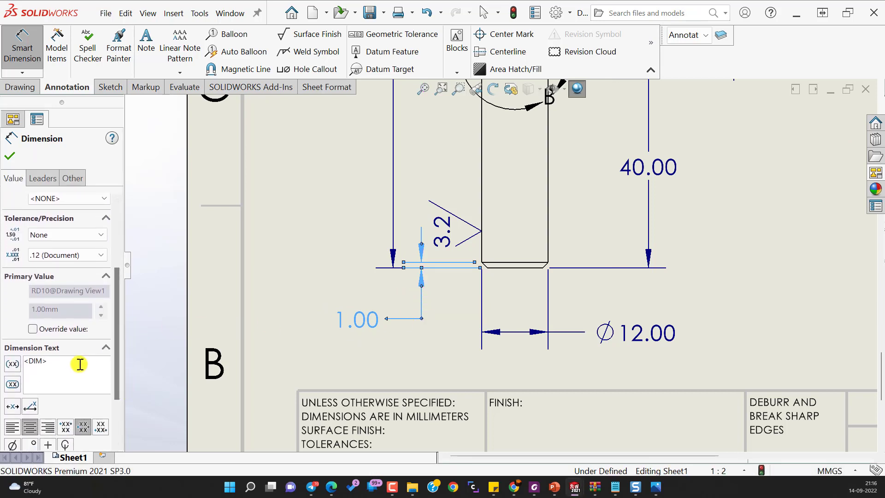
type("x 45")
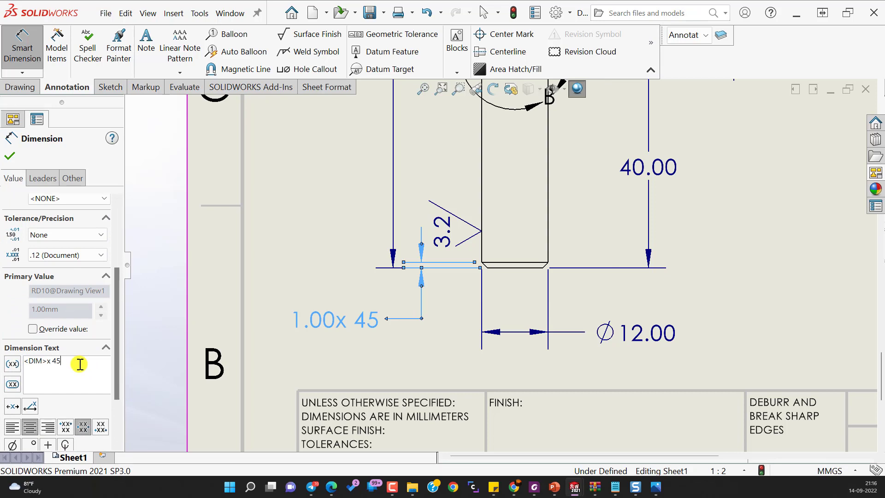
left_click_drag(117, 386, 119, 415)
left_click(34, 384)
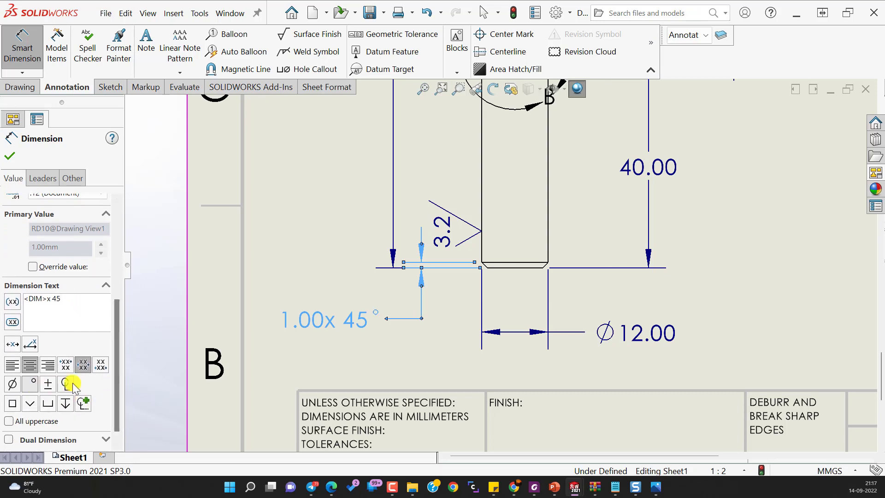
left_click(387, 355)
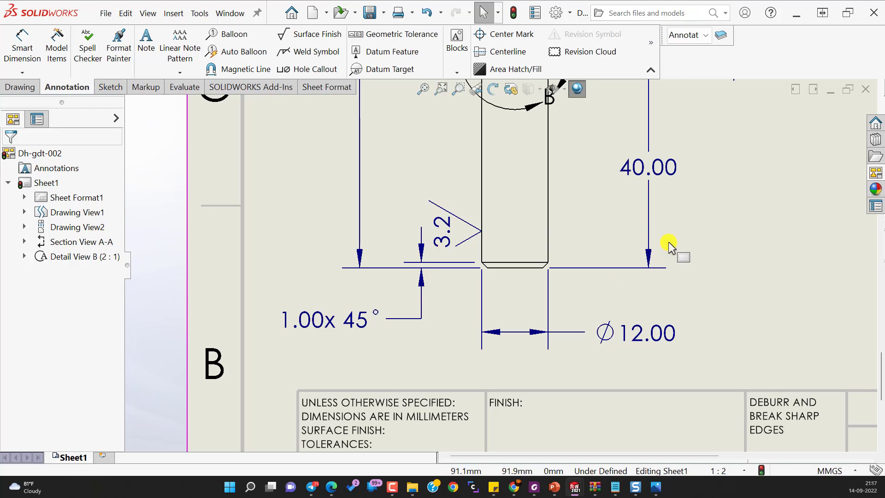
Step: Dimension the depth of the chamfer at the hole mouth in Section A-A, placing the text above and left of the view
scroll(669, 244, "up", 10)
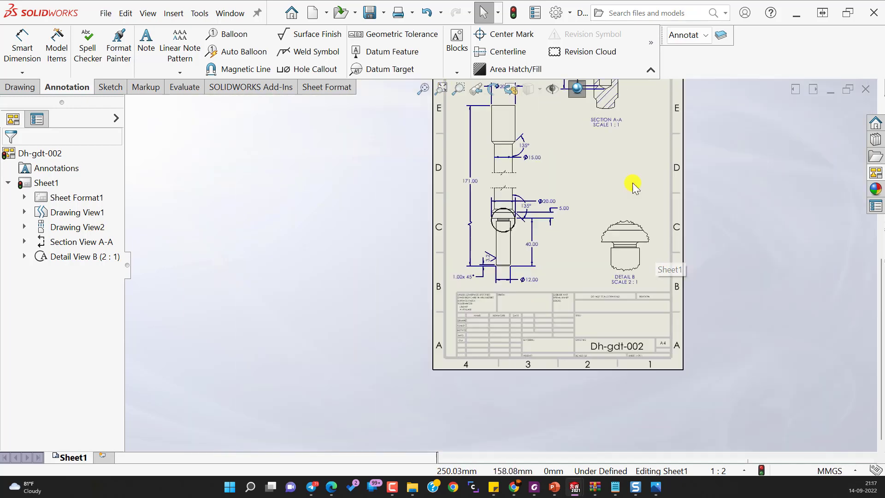
scroll(509, 182, "down", 2)
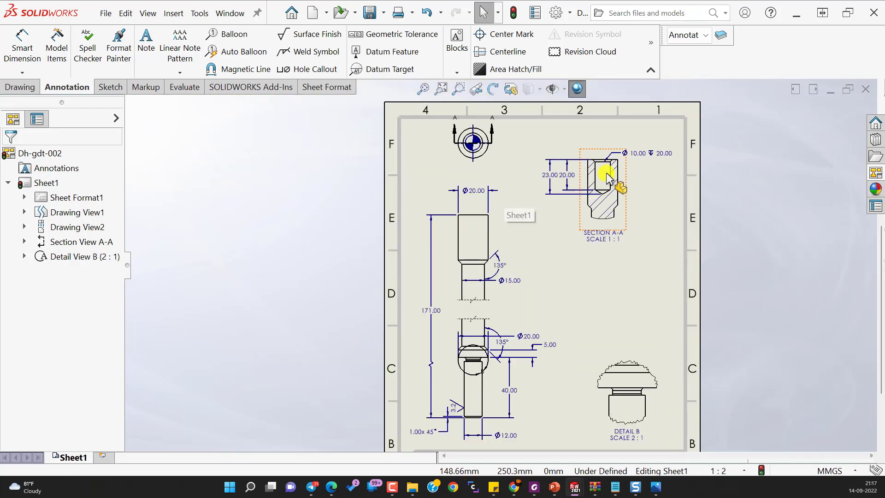
scroll(606, 173, "down", 3)
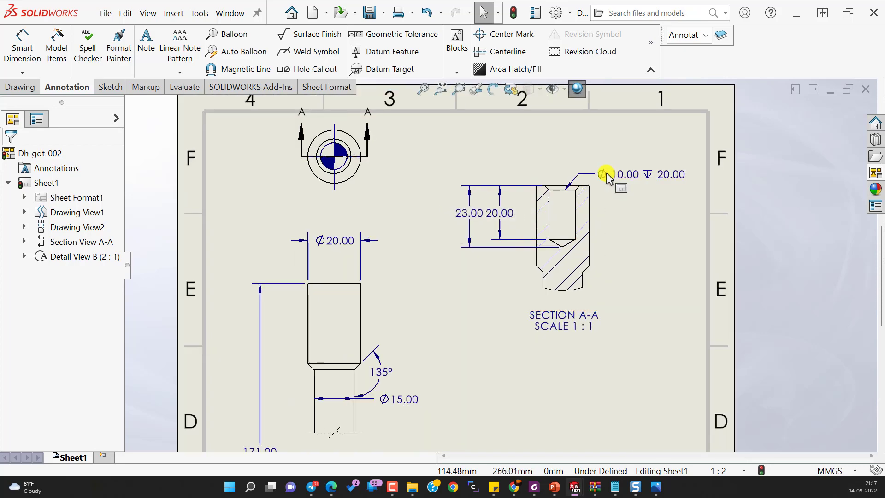
left_click(23, 45)
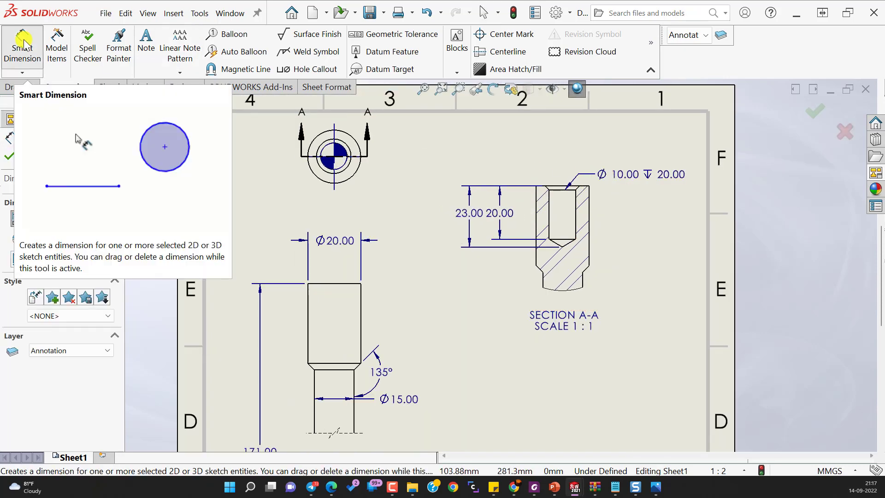
left_click(558, 189)
scroll(556, 193, "down", 3)
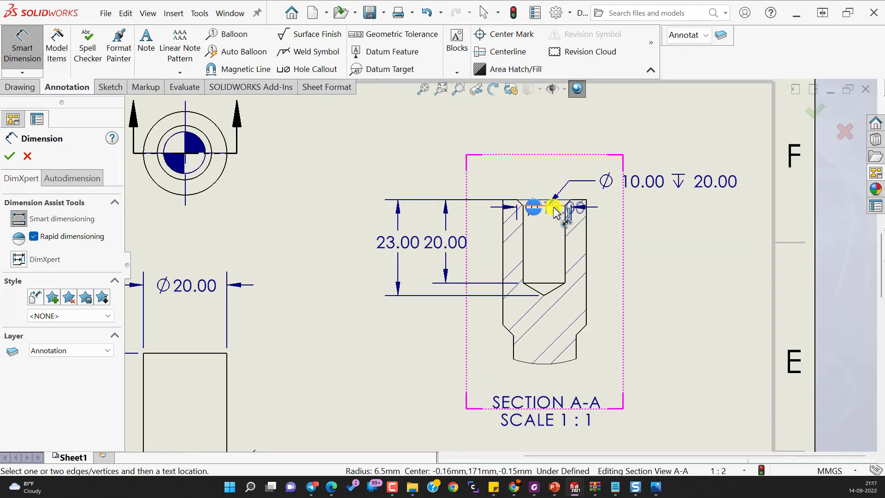
left_click(555, 208)
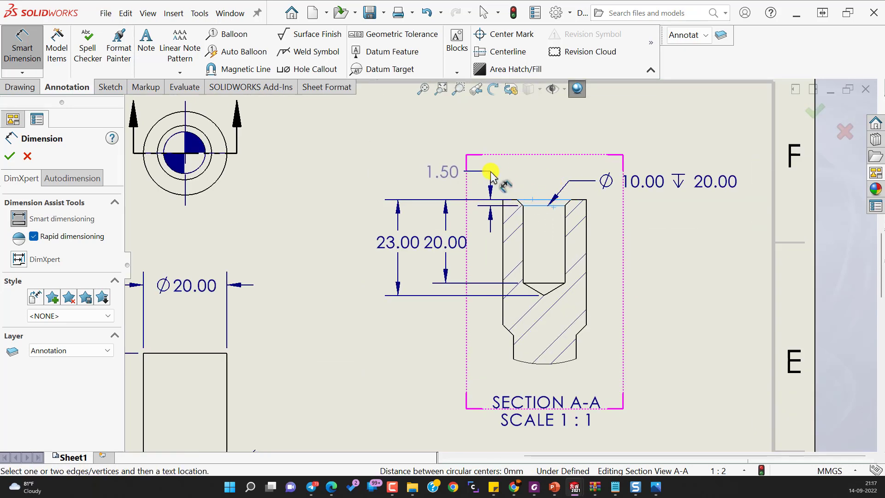
left_click(490, 174)
Step: Append "x45°" to the text of the hole chamfer dimension in Section A-A, using the degree symbol
scroll(116, 374, "down", 3)
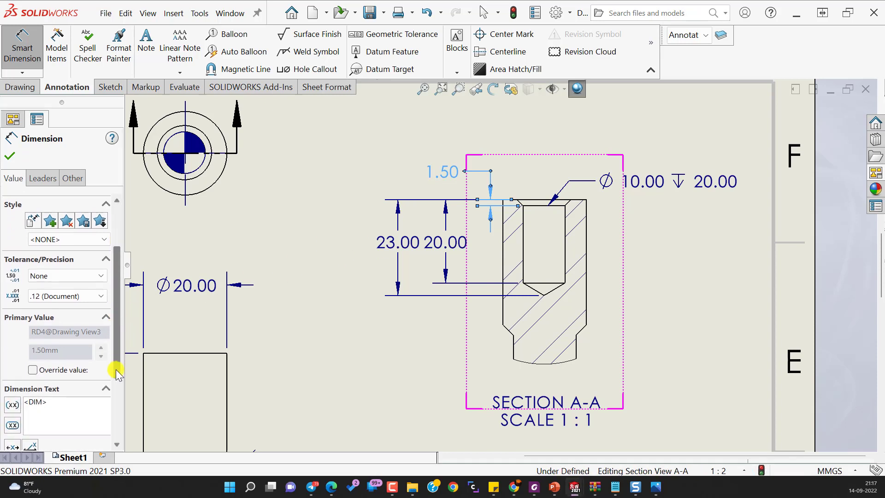
scroll(116, 373, "down", 2)
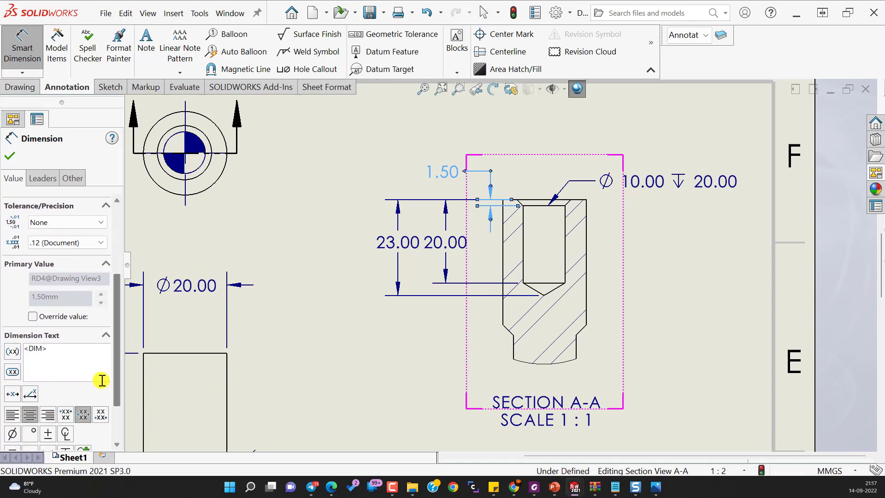
left_click(52, 353)
type("x45")
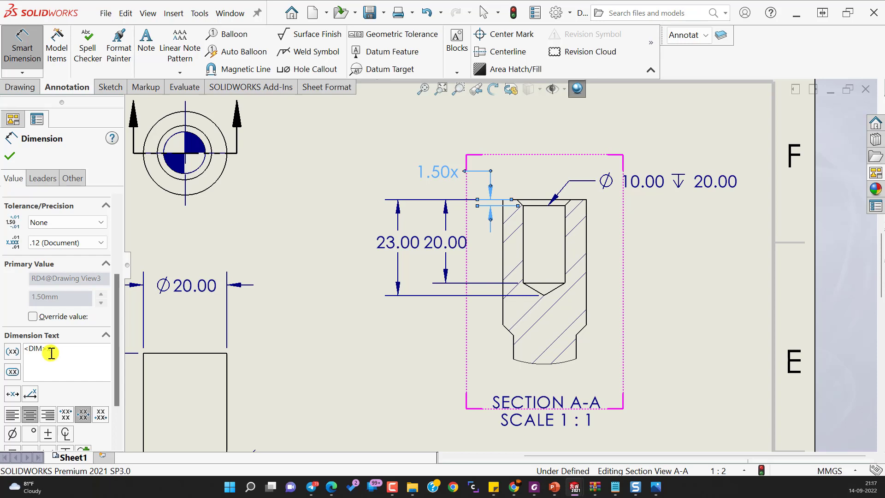
left_click(35, 433)
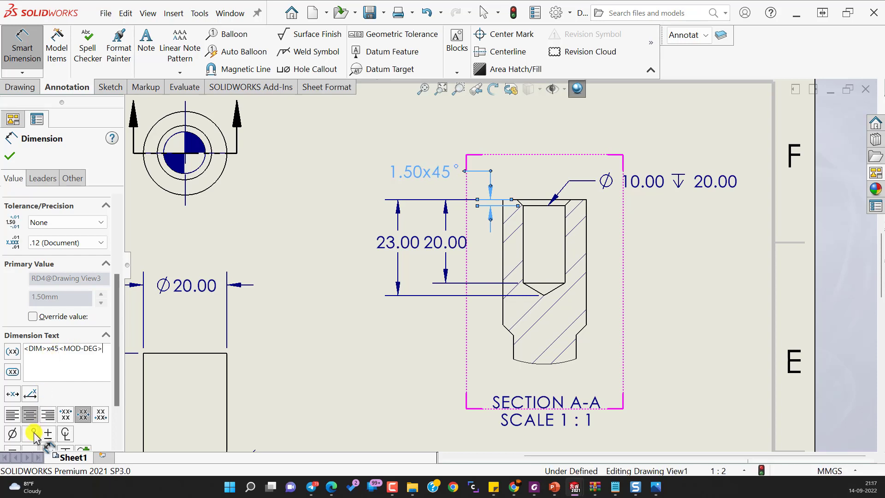
left_click(9, 156)
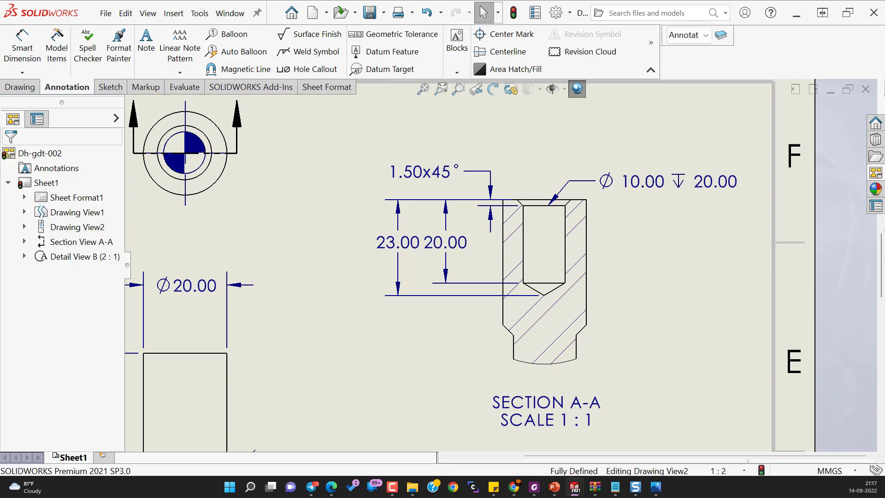
left_click(668, 278)
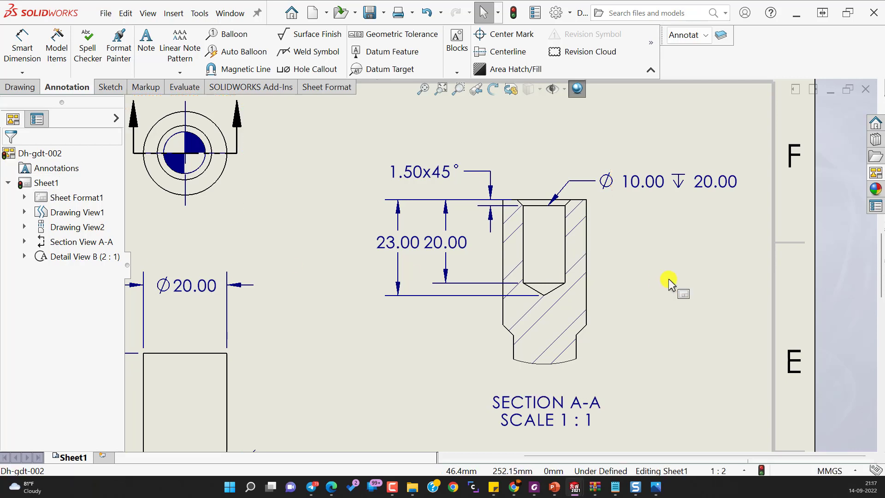
Step: Attach a surface finish symbol with machining prohibited to the left edge of the upper 20 mm shaft section
key("f")
scroll(668, 279, "down", 2)
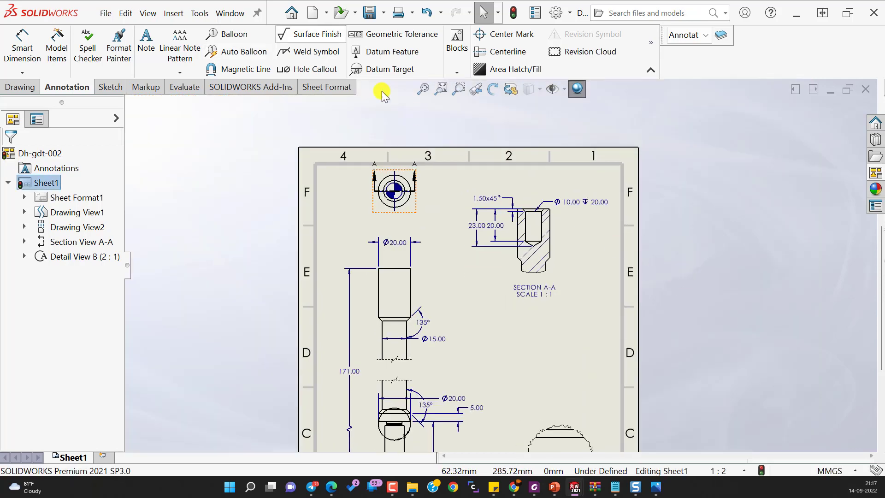
left_click(300, 40)
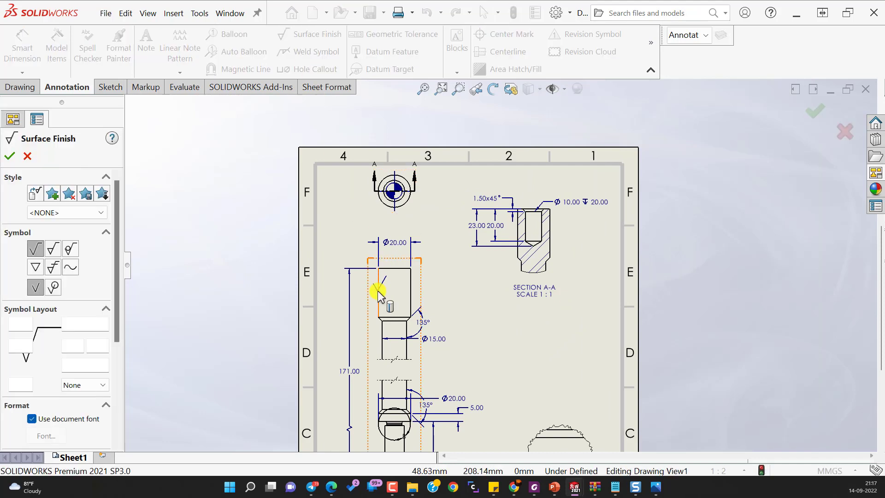
left_click(377, 291)
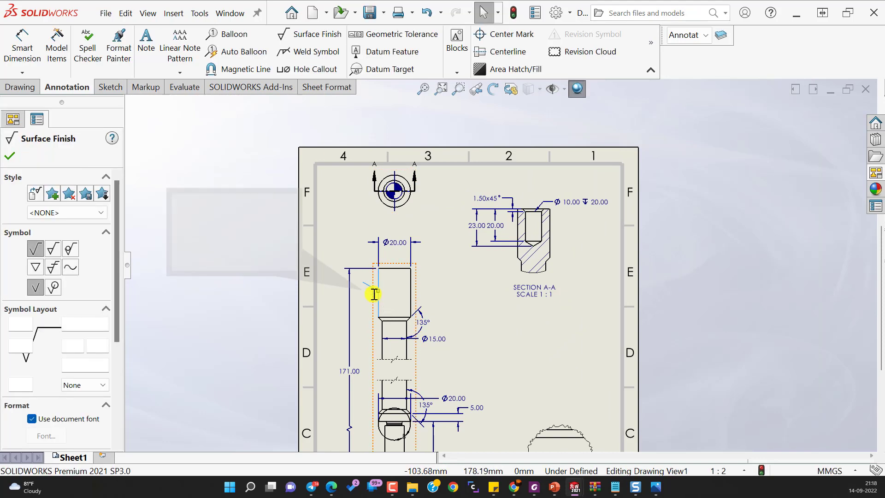
left_click(70, 249)
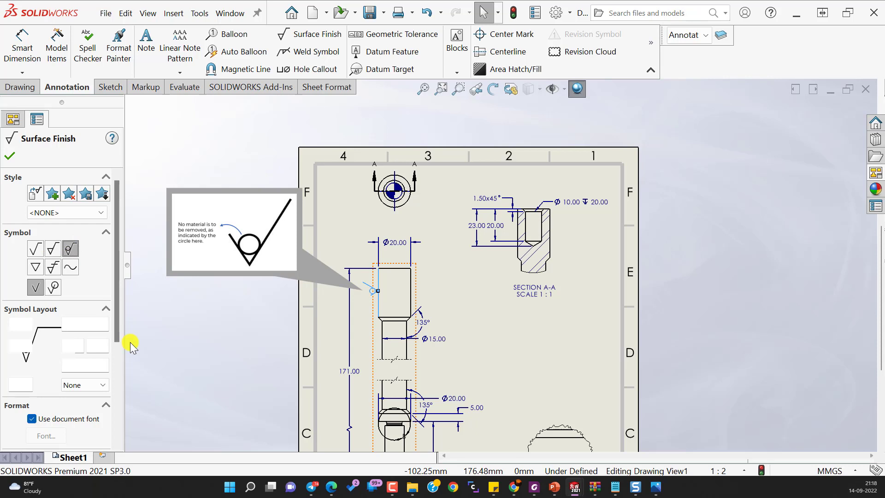
left_click(9, 155)
Step: Attach another machining-prohibited surface finish symbol to the left edge of the lower 20 mm collar
left_click(306, 34)
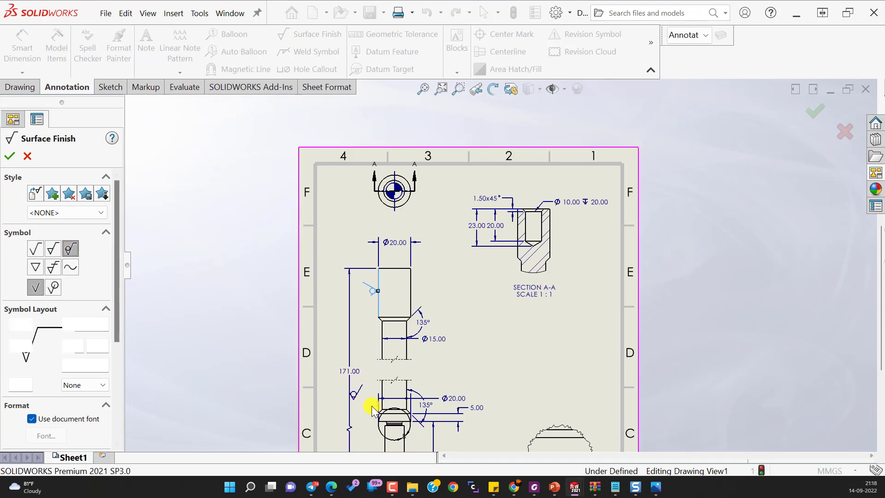
middle_click_drag(369, 401, 367, 302)
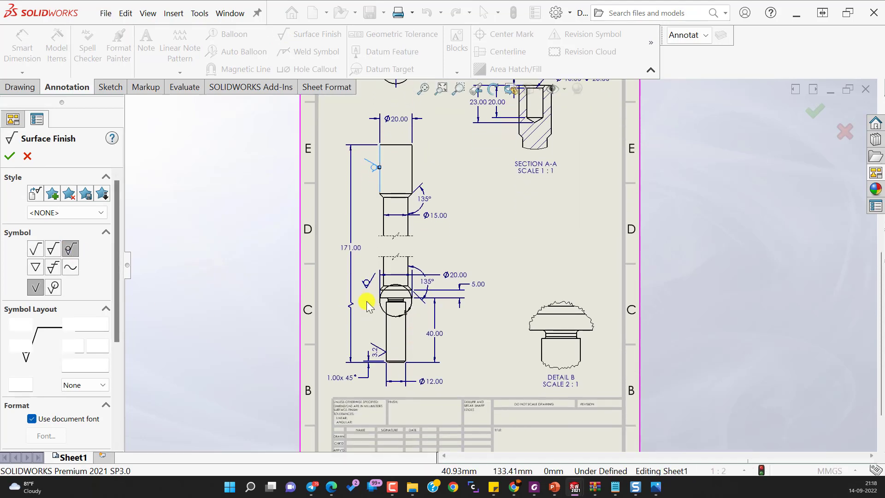
scroll(366, 302, "up", 3)
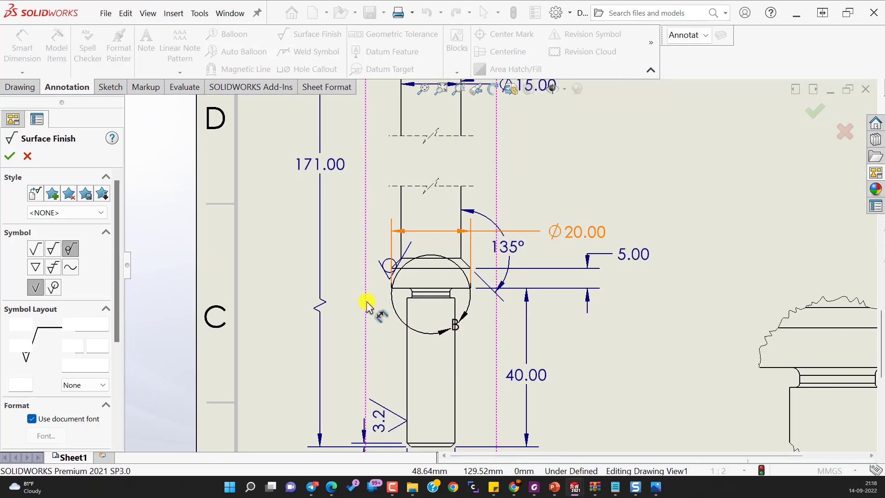
left_click(391, 278)
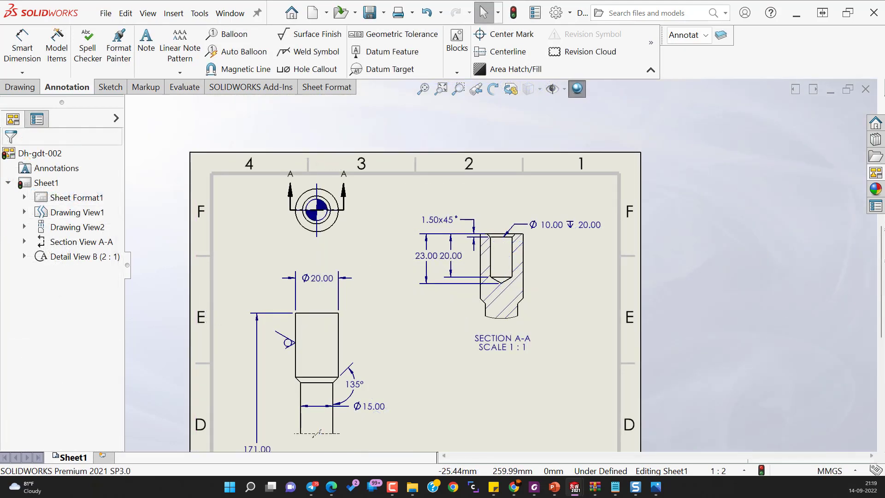
Step: Move Detail View B up the sheet to sit just beneath Section A-A
scroll(410, 350, "up", 3)
scroll(520, 428, "down", 4)
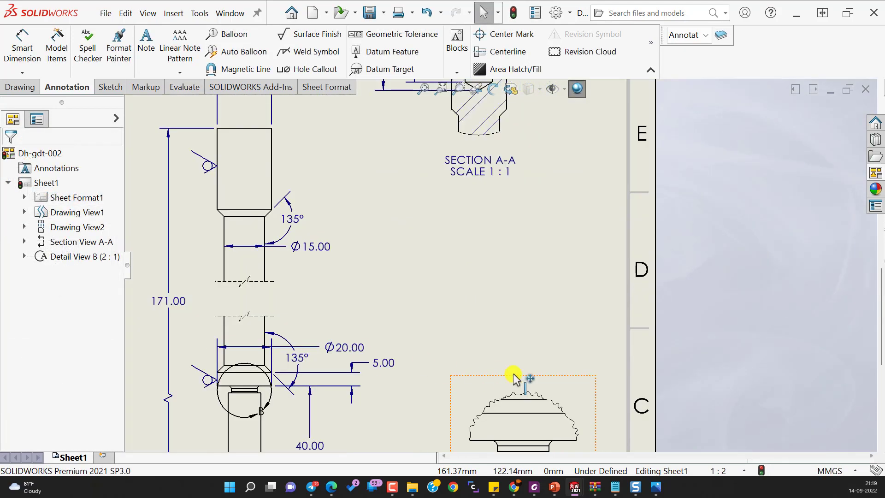
left_click_drag(515, 333, 483, 192)
key("Escape")
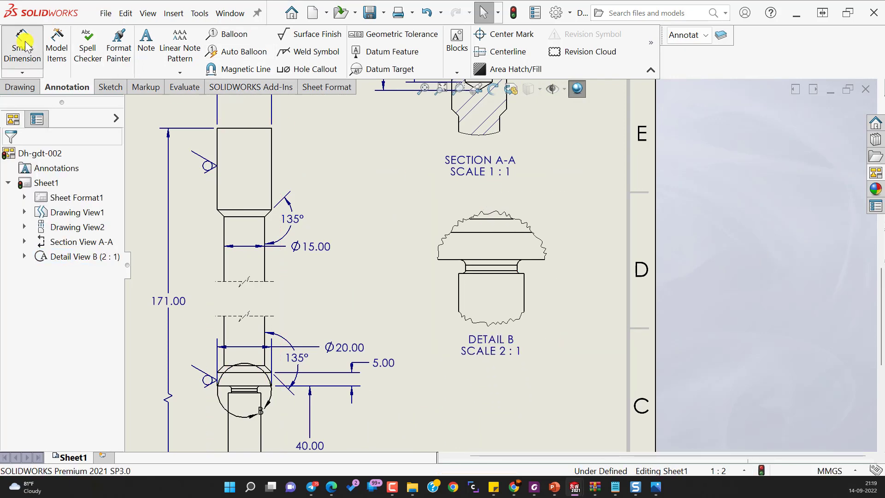
Step: Dimension the radius of the upper fillet on the left side of the groove in Detail View B, placing it beside the view
left_click(22, 48)
scroll(463, 270, "down", 2)
scroll(461, 271, "down", 1)
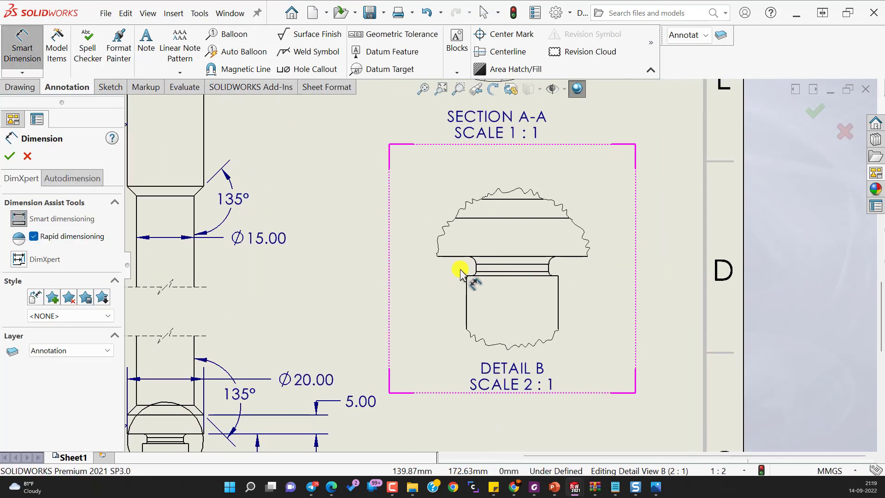
scroll(461, 271, "down", 3)
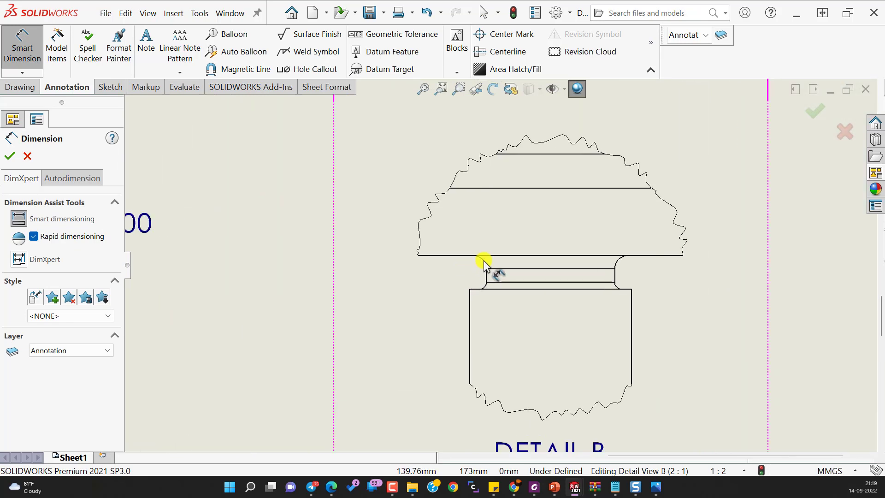
scroll(481, 265, "down", 4)
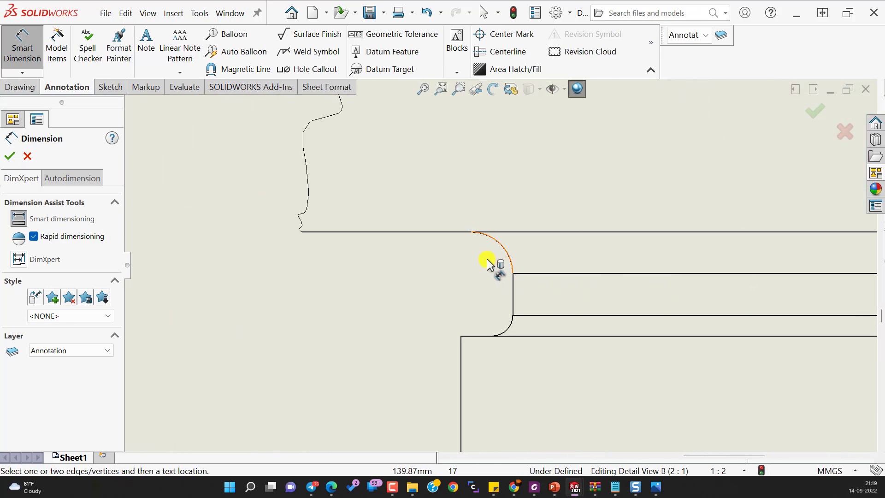
left_click(507, 253)
scroll(507, 254, "up", 4)
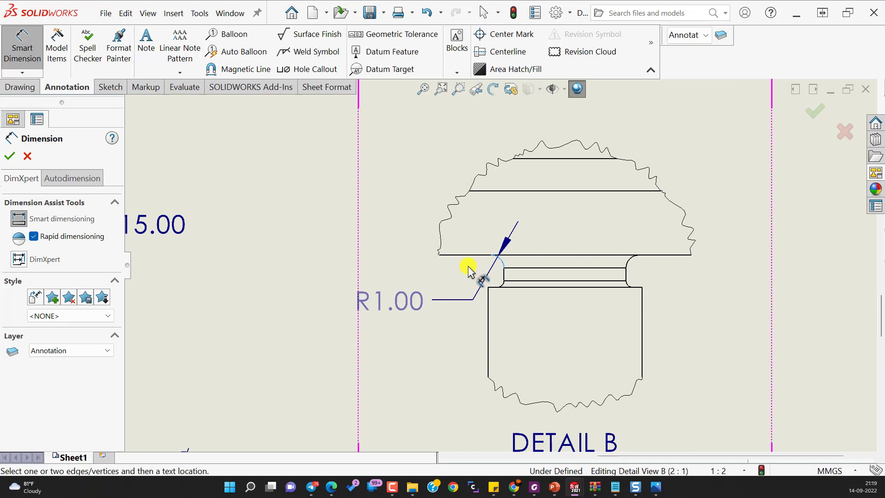
left_click(364, 291)
key("Escape")
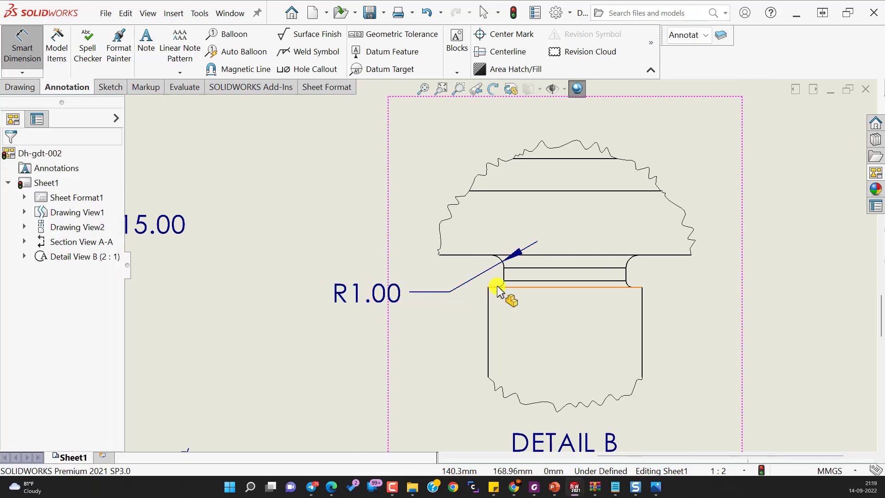
key("Escape")
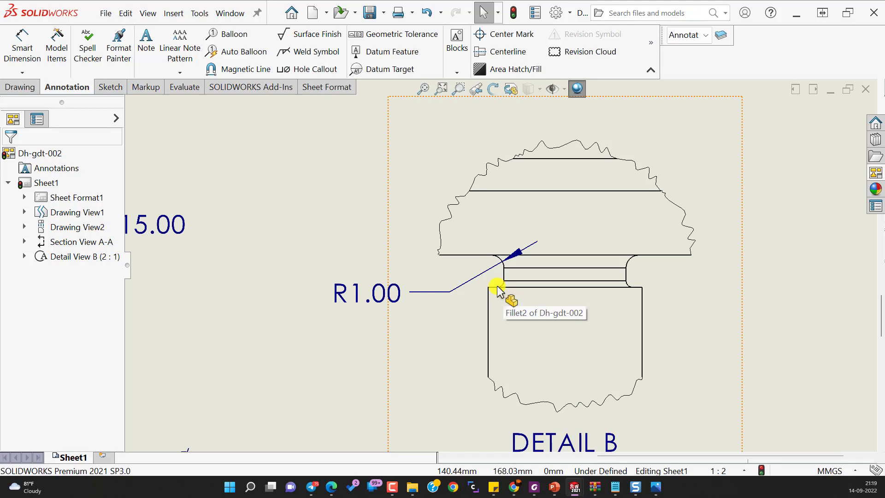
Step: Dimension the radius of the groove's lower fillet on the right side of Detail View B
left_click(30, 47)
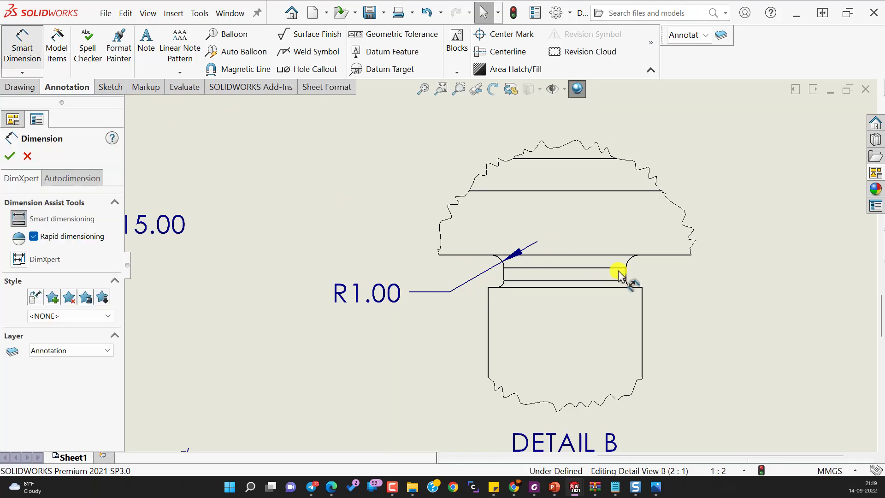
left_click(629, 287)
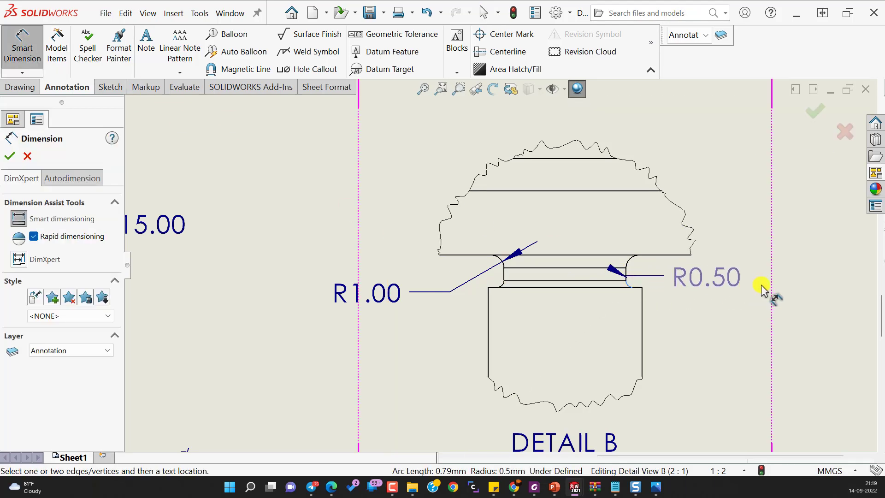
left_click(736, 270)
key("Escape")
key("f")
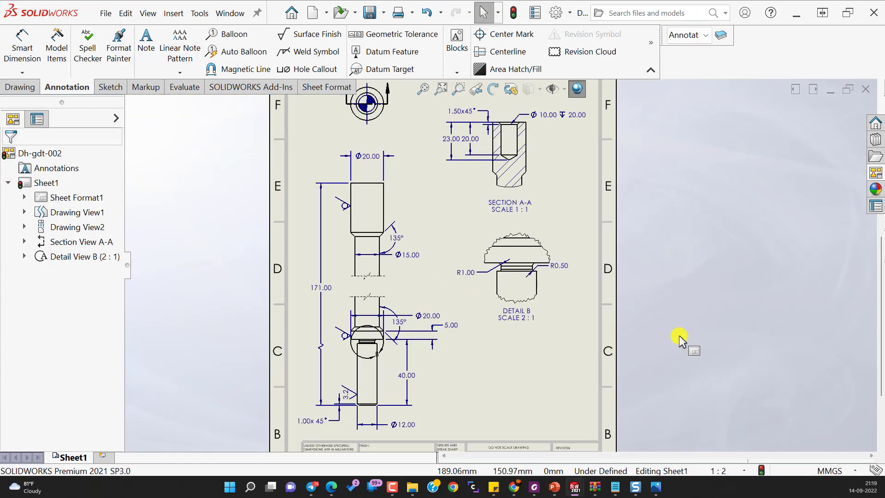
Step: Dimension the groove width in Detail View B between the collar's lower edge and the shoulder edge below it
scroll(678, 335, "down", 2)
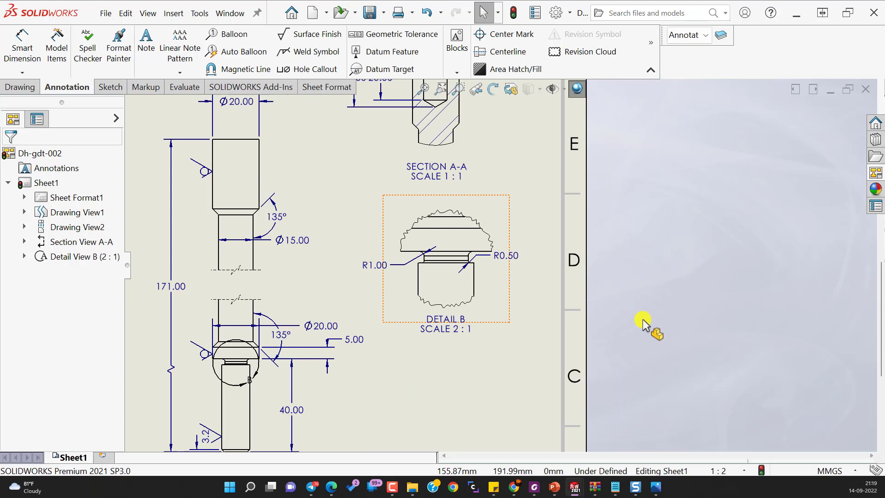
left_click(22, 46)
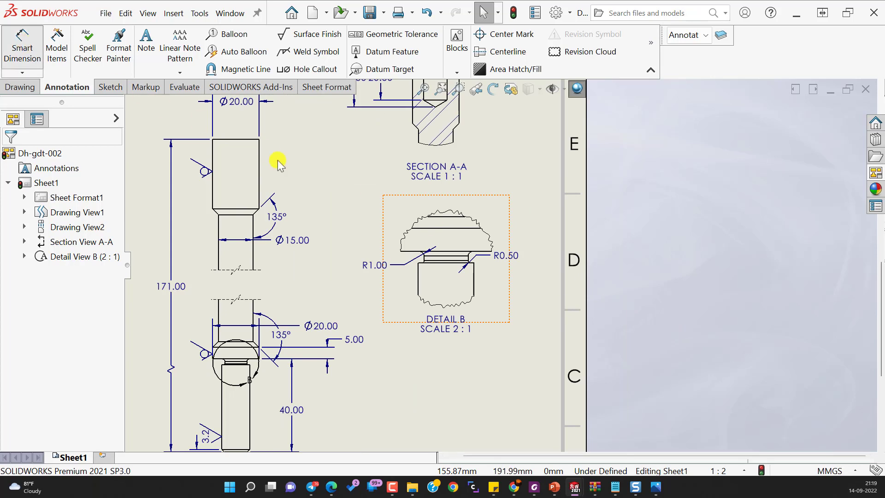
left_click(409, 252)
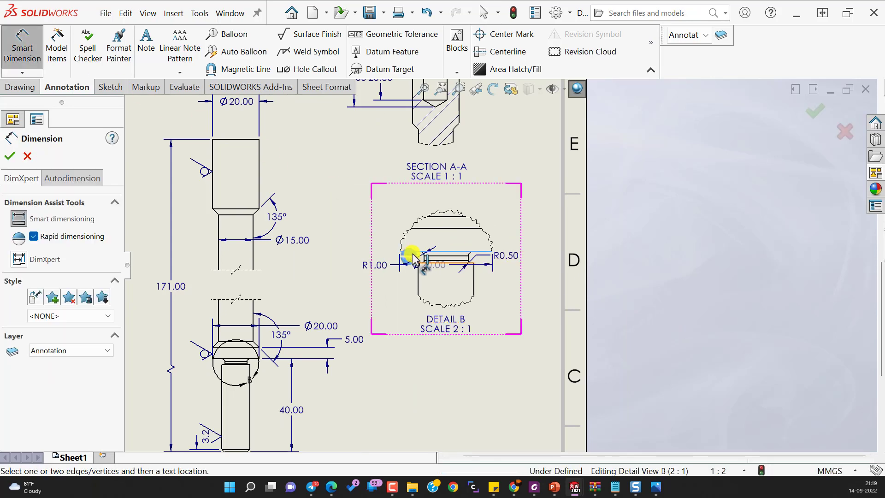
left_click(423, 262)
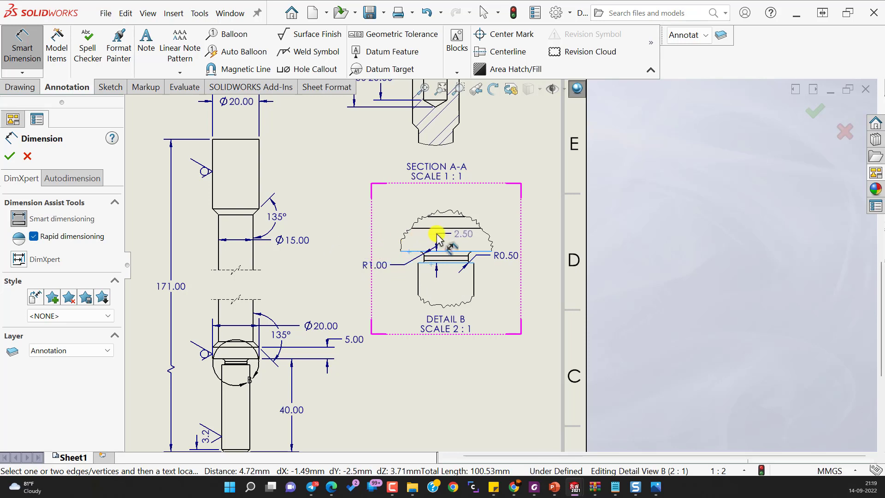
left_click(437, 236)
key("Escape")
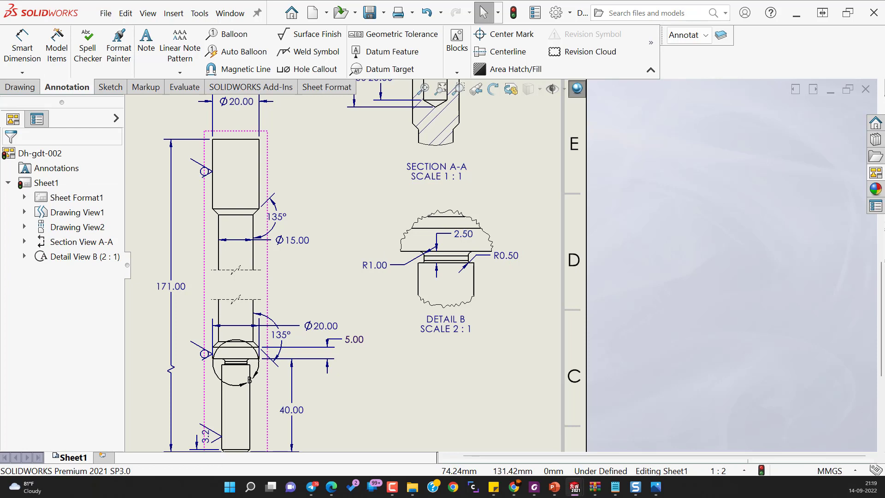
Step: Move the groove width dimension to the left outside Detail View B and lower the upper fillet's radius dimension beneath it
left_click_drag(468, 233, 410, 241)
left_click_drag(379, 271, 369, 289)
left_click(376, 302)
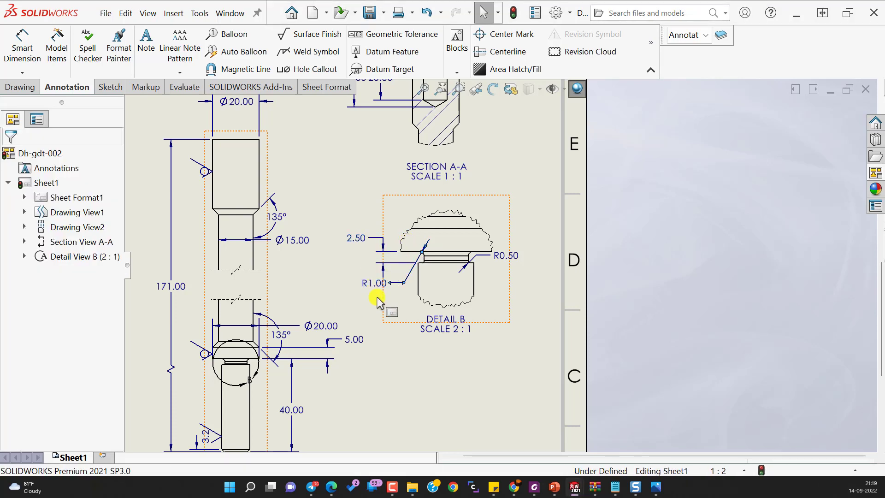
left_click(445, 389)
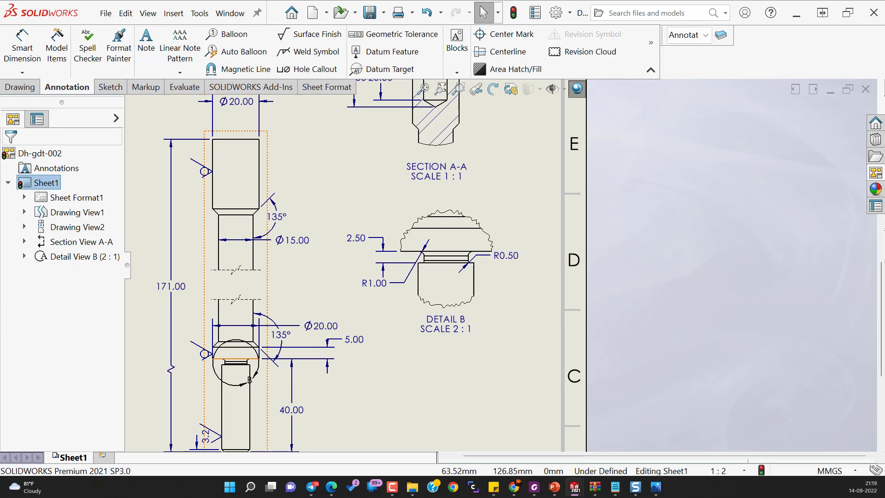
key("f")
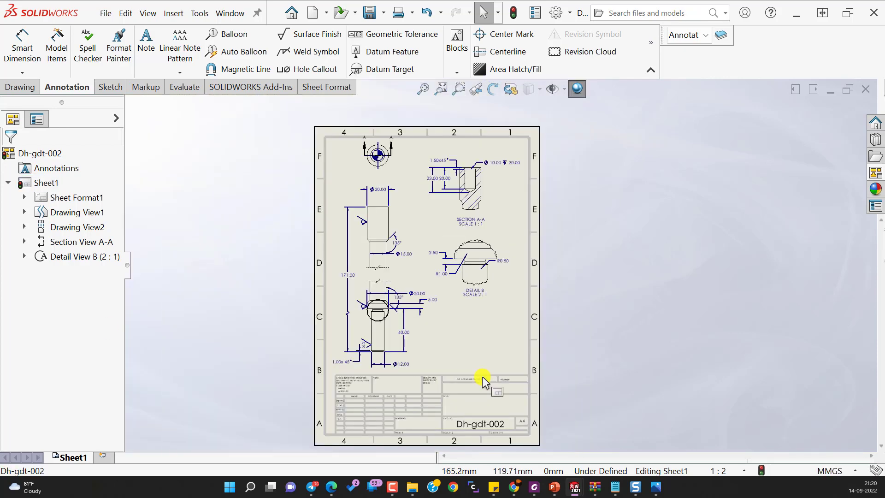